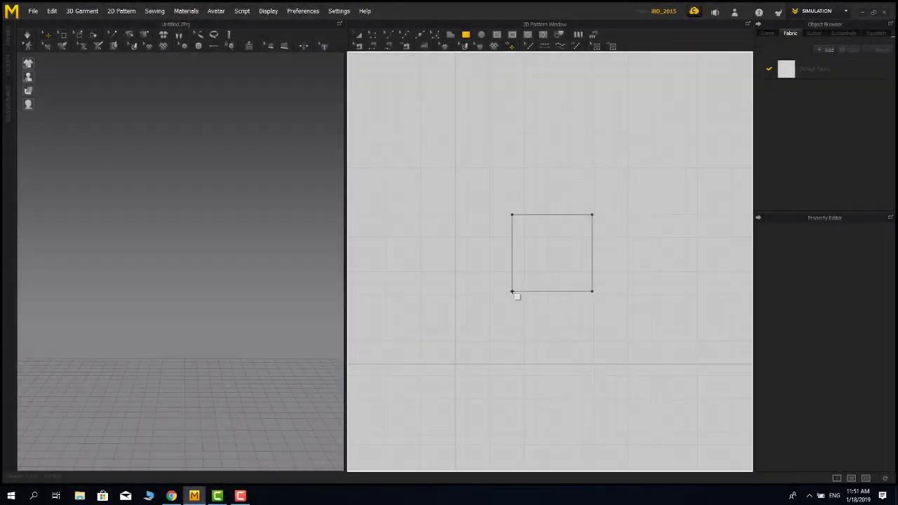
Step: Paste three copies of the square pattern in a vertical column, two above and one below the original
{"action": "left_click", "coordinate": [358, 36]}
{"action": "middle_click_drag", "start_coordinate": [552, 232], "coordinate": [548, 261]}
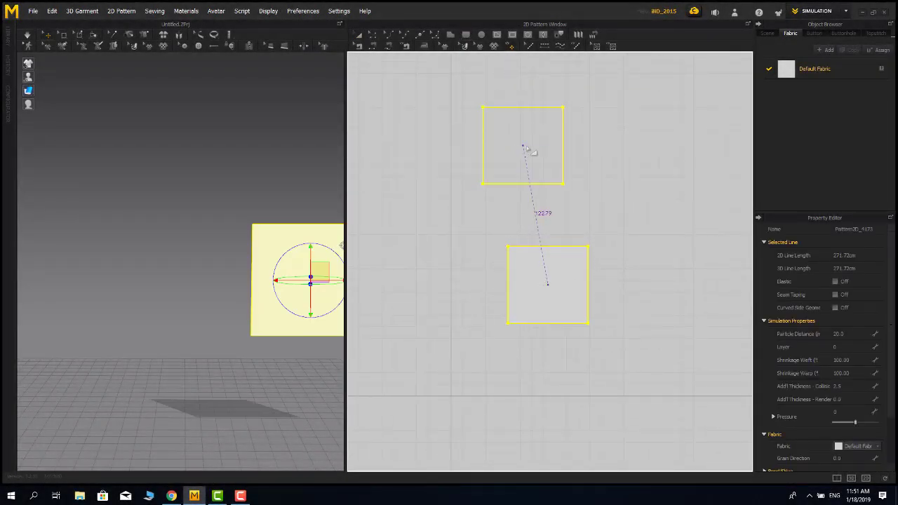
{"action": "left_click", "coordinate": [545, 189]}
{"action": "scroll", "coordinate": [548, 267], "scroll_direction": "down", "scroll_amount": 3}
{"action": "left_click", "coordinate": [545, 320]}
{"action": "key", "text": "ctrl+v"}
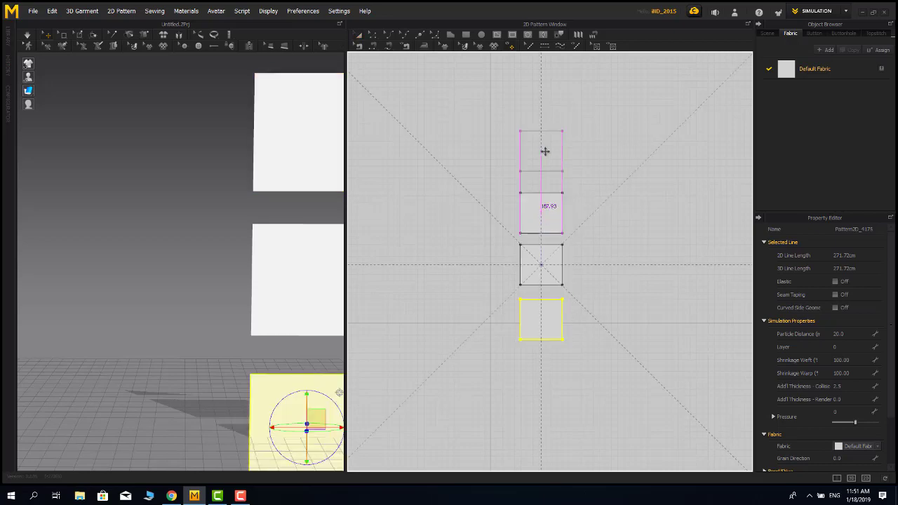
{"action": "left_click", "coordinate": [545, 150]}
Step: Paste two more copies of the square, one on each side of the original, forming a cross layout
{"action": "scroll", "coordinate": [569, 279], "scroll_direction": "down", "scroll_amount": 2}
{"action": "scroll", "coordinate": [573, 280], "scroll_direction": "up", "scroll_amount": 5}
{"action": "key", "text": "ctrl+v"}
{"action": "left_click", "coordinate": [619, 272]}
{"action": "key", "text": "ctrl+v"}
{"action": "left_click", "coordinate": [443, 264]}
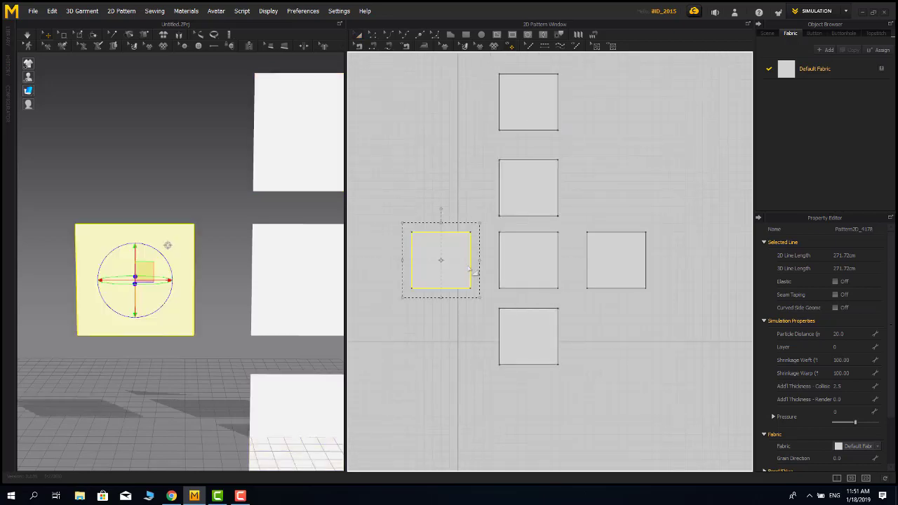
Step: Select all six squares and rotate them to lie flat above the ground in the 3D view
{"action": "scroll", "coordinate": [518, 289], "scroll_direction": "down", "scroll_amount": 2}
{"action": "left_click_drag", "start_coordinate": [401, 104], "coordinate": [660, 381]}
{"action": "scroll", "coordinate": [249, 326], "scroll_direction": "down", "scroll_amount": 3}
{"action": "right_click_drag", "start_coordinate": [250, 325], "coordinate": [286, 320]}
{"action": "left_click_drag", "start_coordinate": [289, 321], "coordinate": [243, 280]}
{"action": "right_click_drag", "start_coordinate": [243, 281], "coordinate": [295, 272]}
{"action": "left_click_drag", "start_coordinate": [230, 245], "coordinate": [229, 320]}
{"action": "right_click_drag", "start_coordinate": [242, 330], "coordinate": [381, 343]}
{"action": "left_click", "coordinate": [484, 415]}
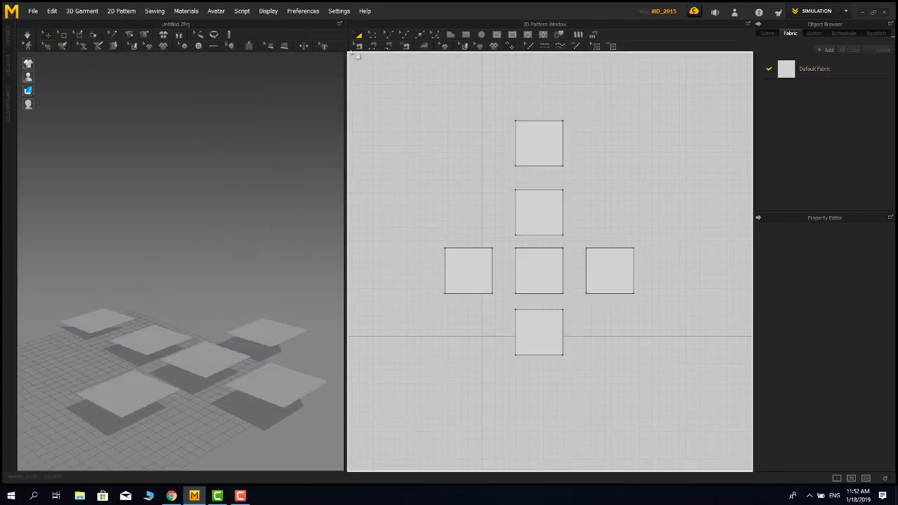
Step: Sew the facing edges of all neighbouring squares in the cross together with Segment Sewing
{"action": "left_click", "coordinate": [373, 46]}
{"action": "scroll", "coordinate": [550, 251], "scroll_direction": "up", "scroll_amount": 3}
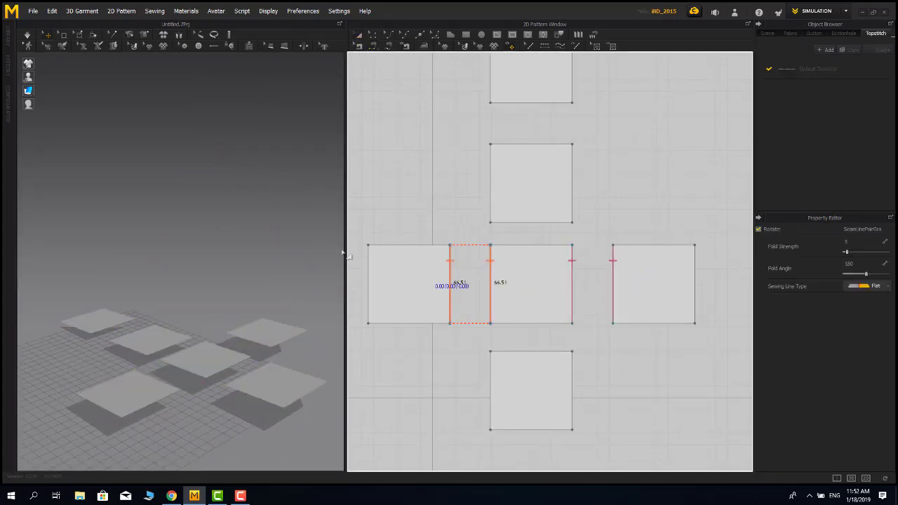
{"action": "right_click_drag", "start_coordinate": [291, 246], "coordinate": [272, 298]}
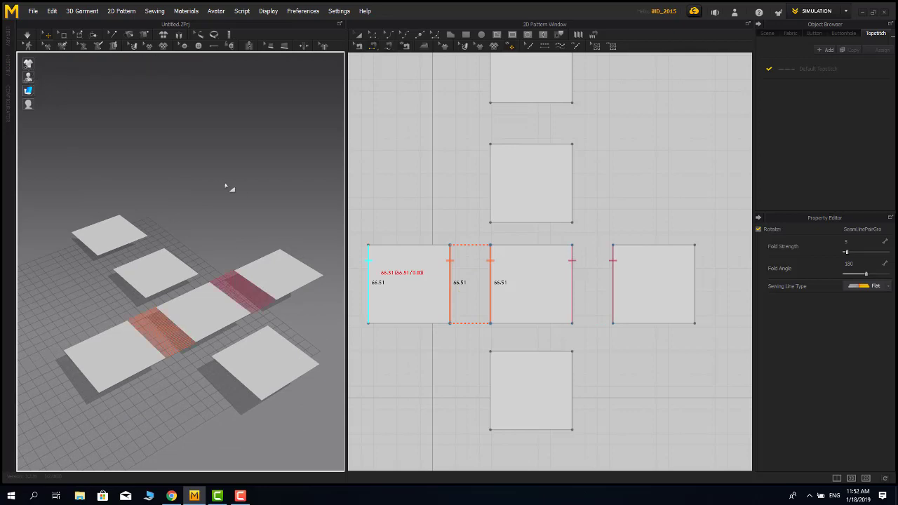
{"action": "middle_click_drag", "start_coordinate": [540, 196], "coordinate": [531, 126]}
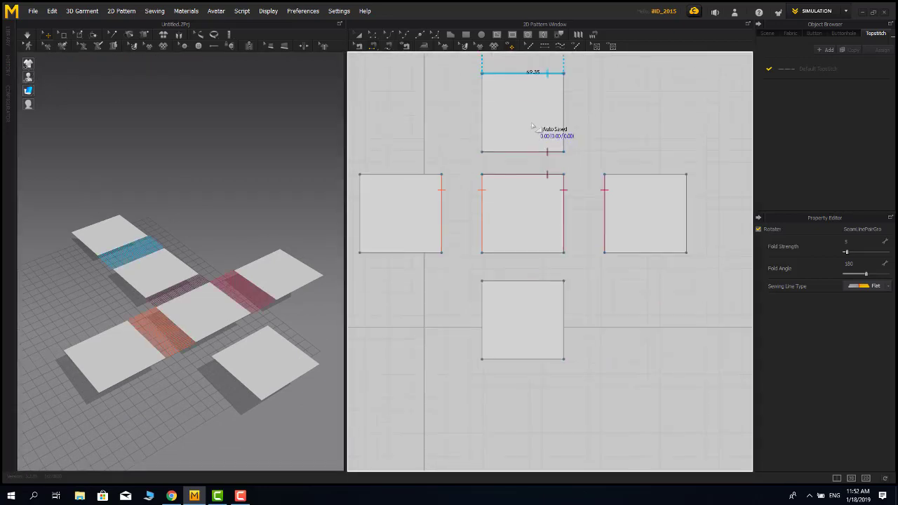
{"action": "middle_click_drag", "start_coordinate": [561, 313], "coordinate": [586, 370]}
Step: Raise the centre square of the cross well above the other patterns in the 3D view
{"action": "left_click", "coordinate": [358, 35]}
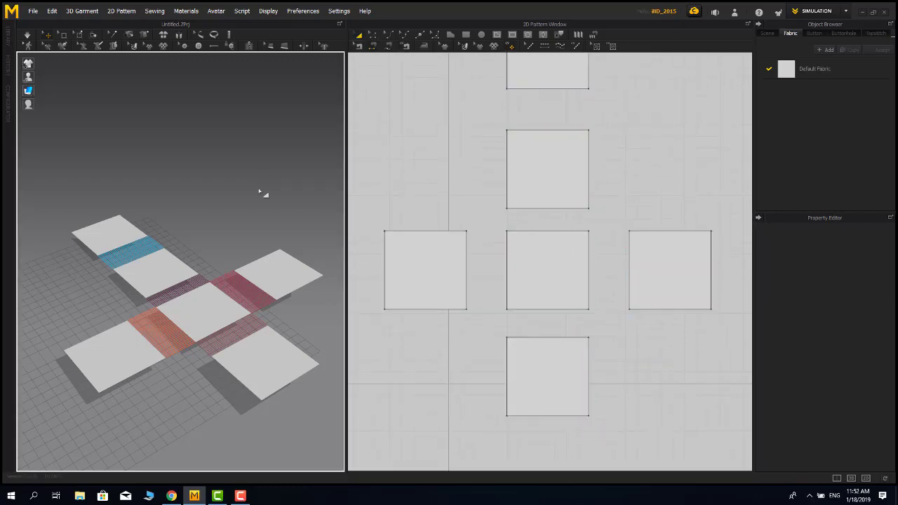
{"action": "left_click", "coordinate": [539, 265]}
{"action": "right_click_drag", "start_coordinate": [203, 337], "coordinate": [196, 282]}
{"action": "left_click_drag", "start_coordinate": [193, 271], "coordinate": [214, 180]}
Step: Select the four squares around the centre one and raise them to about its level in the 3D view
{"action": "left_click", "coordinate": [658, 268]}
{"action": "left_click", "coordinate": [553, 175], "text": "shift"}
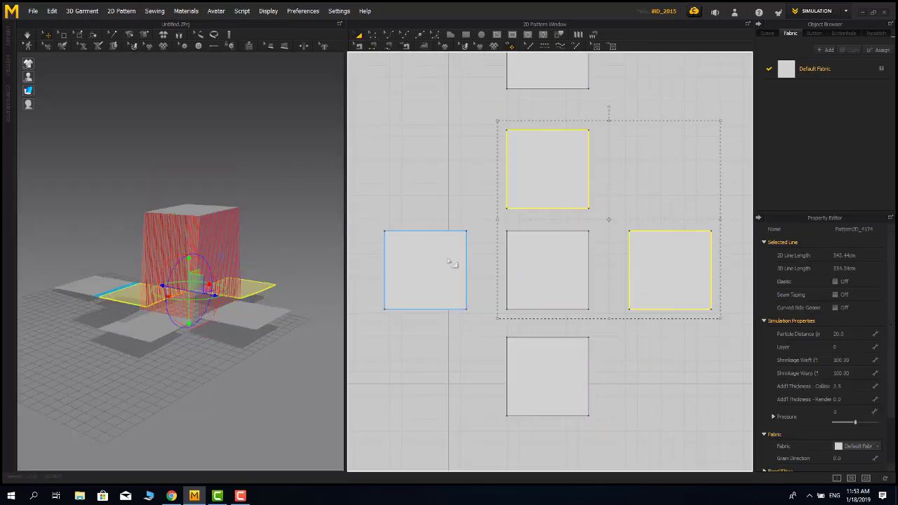
{"action": "left_click", "coordinate": [449, 262], "text": "shift"}
{"action": "left_click", "coordinate": [545, 372], "text": "shift"}
{"action": "left_click_drag", "start_coordinate": [193, 271], "coordinate": [193, 192]}
{"action": "right_click_drag", "start_coordinate": [169, 336], "coordinate": [208, 343]}
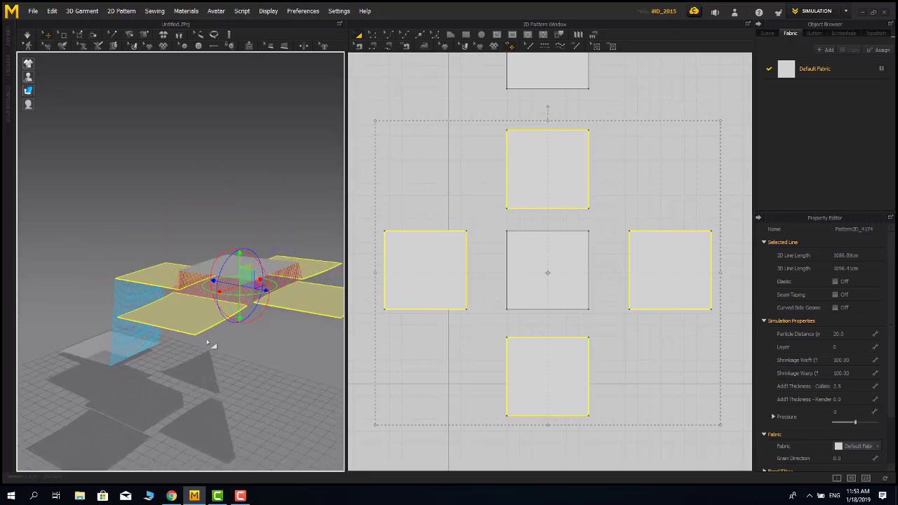
{"action": "left_click", "coordinate": [237, 194]}
Step: Freeze the centre square and run the simulation briefly to let the surrounding squares drape down
{"action": "left_click", "coordinate": [511, 286]}
{"action": "key", "text": "ctrl+k"}
{"action": "left_click", "coordinate": [256, 190]}
{"action": "key", "text": "space"}
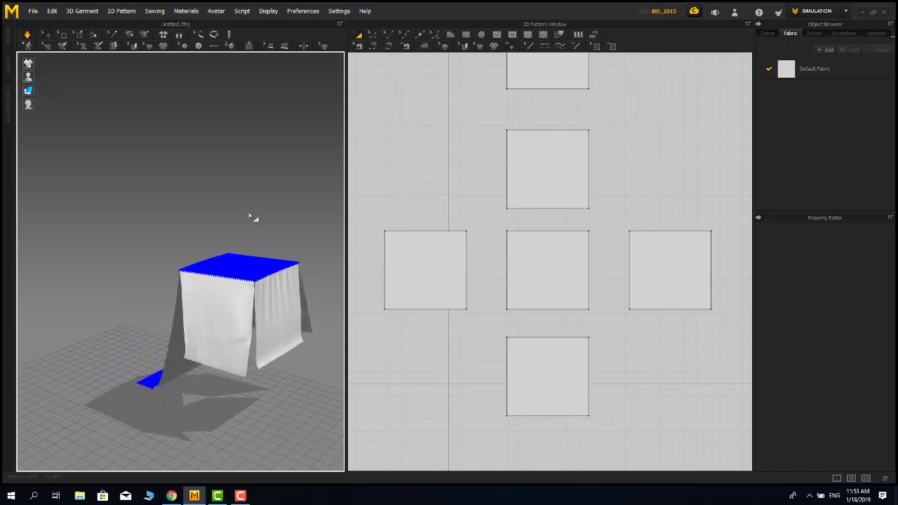
{"action": "key", "text": "space"}
Step: Turn off the dotted blue overlay on the draped garment in the 3D view
{"action": "right_click_drag", "start_coordinate": [251, 223], "coordinate": [247, 283]}
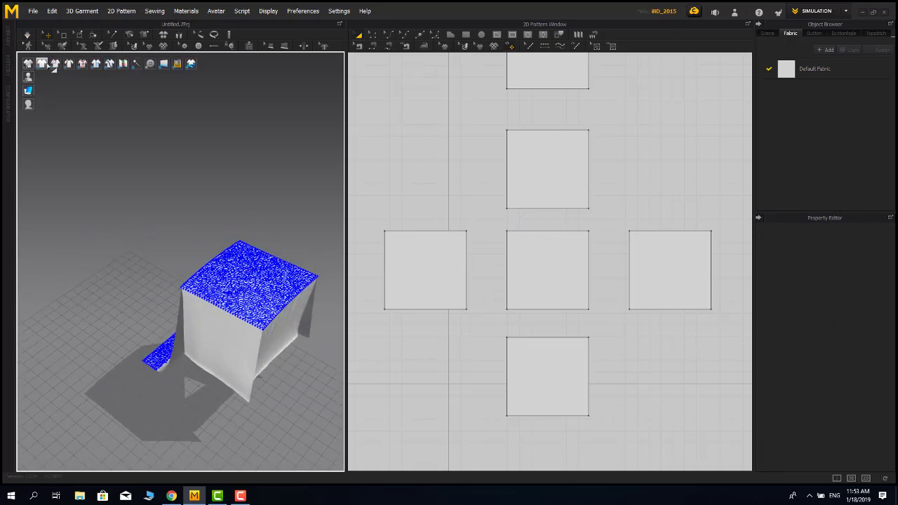
{"action": "left_click", "coordinate": [45, 64]}
{"action": "right_click_drag", "start_coordinate": [155, 275], "coordinate": [156, 226]}
Step: Sew the outer edge of the topmost square to the outer edge of the lowest square and simulate
{"action": "left_click", "coordinate": [556, 371]}
{"action": "scroll", "coordinate": [570, 355], "scroll_direction": "down", "scroll_amount": 2}
{"action": "left_click", "coordinate": [553, 115]}
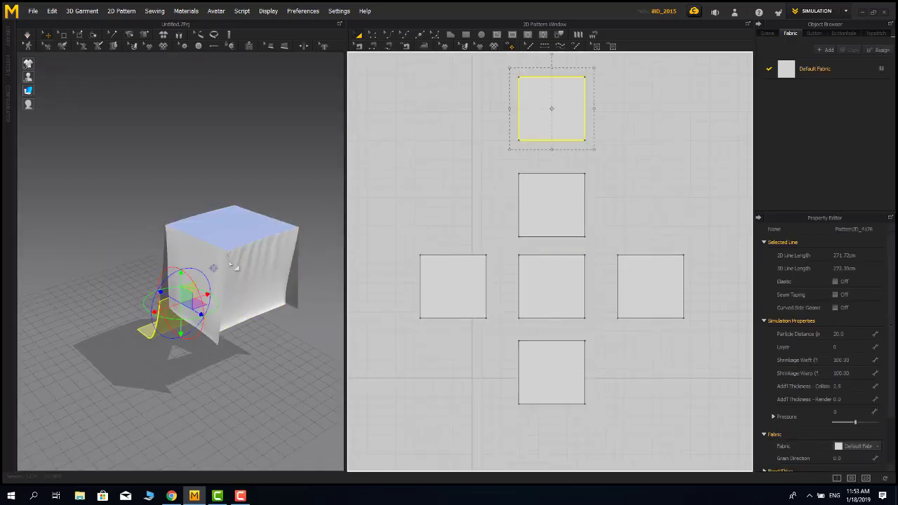
{"action": "right_click_drag", "start_coordinate": [239, 327], "coordinate": [181, 304]}
{"action": "right_click_drag", "start_coordinate": [118, 289], "coordinate": [186, 320]}
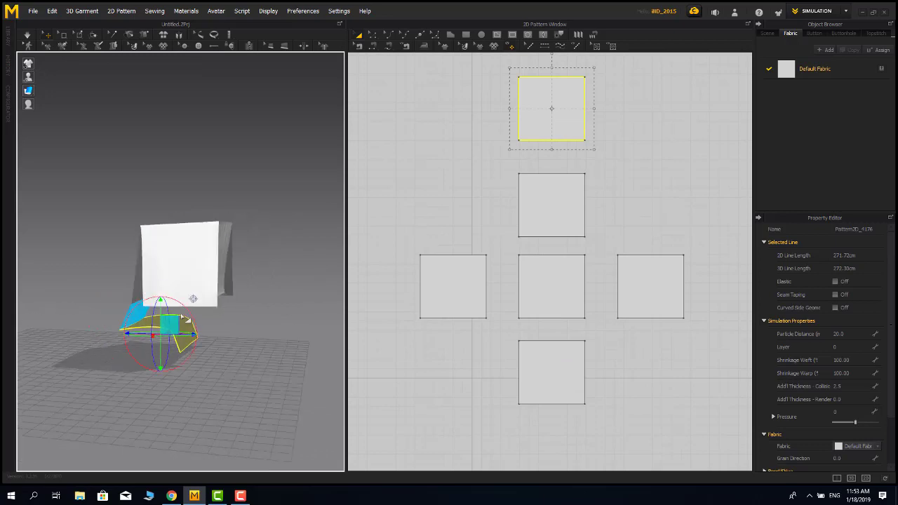
{"action": "key", "text": "n"}
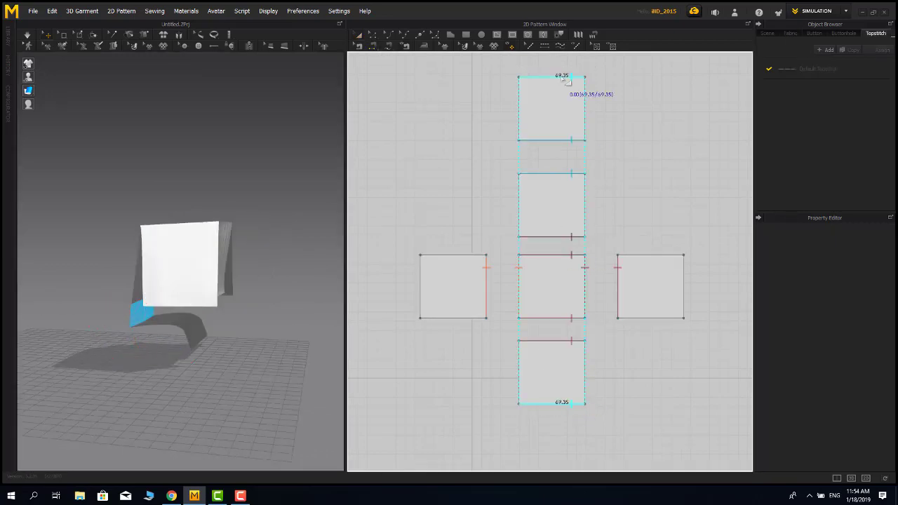
{"action": "left_click", "coordinate": [562, 79]}
{"action": "right_click_drag", "start_coordinate": [256, 263], "coordinate": [190, 290]}
{"action": "key", "text": "space"}
{"action": "right_click_drag", "start_coordinate": [258, 325], "coordinate": [271, 333]}
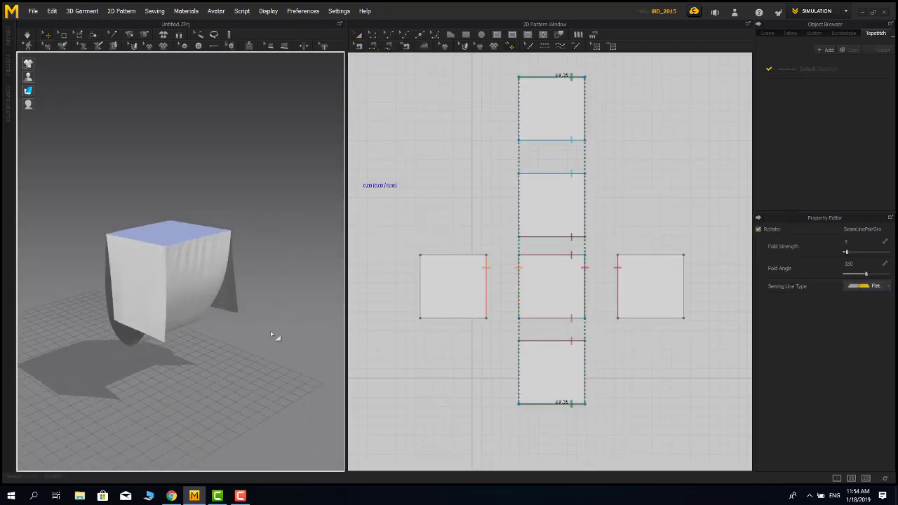
Step: Sew the upper edges of both side squares to the side edges of the square above the centre
{"action": "left_click", "coordinate": [647, 256]}
{"action": "right_click_drag", "start_coordinate": [181, 289], "coordinate": [109, 292]}
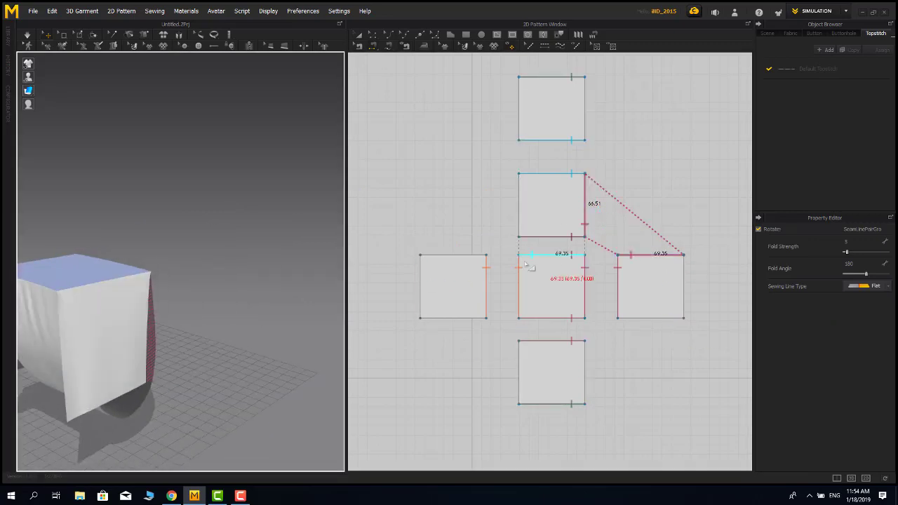
{"action": "left_click", "coordinate": [473, 255]}
Step: Sew the left square's lower edge to the lowest square's left edge and simulate the drape
{"action": "left_click", "coordinate": [487, 323]}
{"action": "middle_click_drag", "start_coordinate": [487, 323], "coordinate": [572, 305]}
{"action": "left_click", "coordinate": [607, 352]}
{"action": "right_click_drag", "start_coordinate": [235, 325], "coordinate": [284, 354]}
{"action": "key", "text": "space"}
{"action": "key", "text": "space"}
Step: Sew the lowest square's right edge to the right square's lower edge and simulate the drape
{"action": "middle_click_drag", "start_coordinate": [559, 320], "coordinate": [450, 338]}
{"action": "left_click", "coordinate": [560, 364]}
{"action": "left_click", "coordinate": [622, 320]}
{"action": "right_click_drag", "start_coordinate": [294, 327], "coordinate": [281, 302]}
{"action": "middle_click_drag", "start_coordinate": [463, 332], "coordinate": [534, 335]}
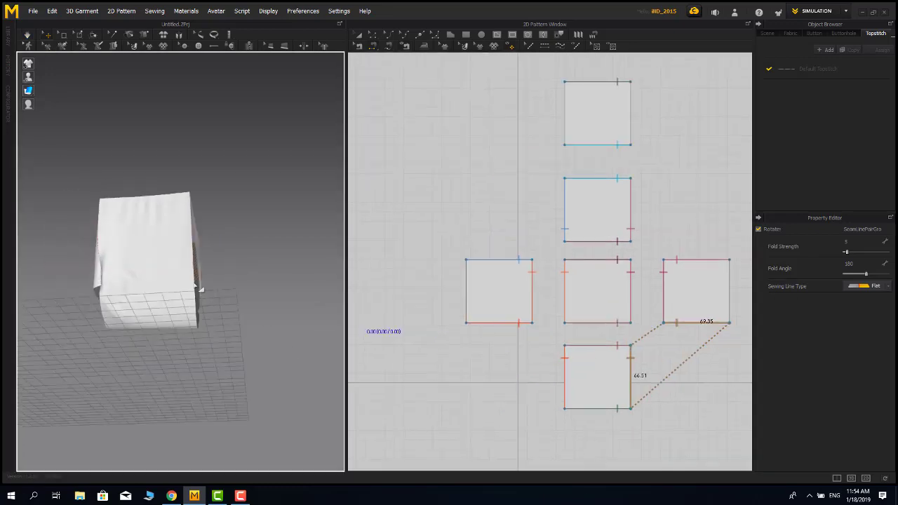
{"action": "key", "text": "space"}
{"action": "right_click_drag", "start_coordinate": [240, 323], "coordinate": [185, 320]}
{"action": "left_click", "coordinate": [184, 321]}
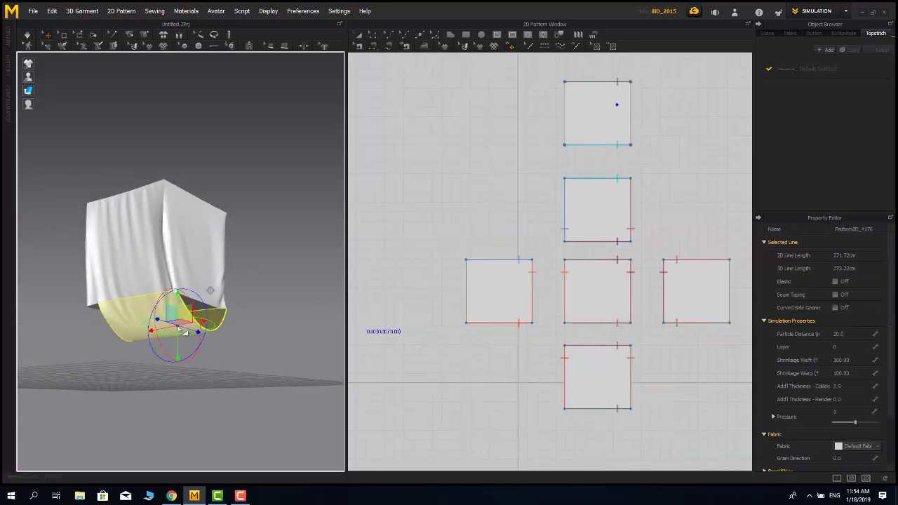
Step: Sew the topmost square's side edges to the outer edges of the left and right squares, and simulate the closed box
{"action": "scroll", "coordinate": [450, 375], "scroll_direction": "down", "scroll_amount": 3}
{"action": "left_click", "coordinate": [358, 34]}
{"action": "left_click", "coordinate": [547, 223]}
{"action": "left_click", "coordinate": [615, 342]}
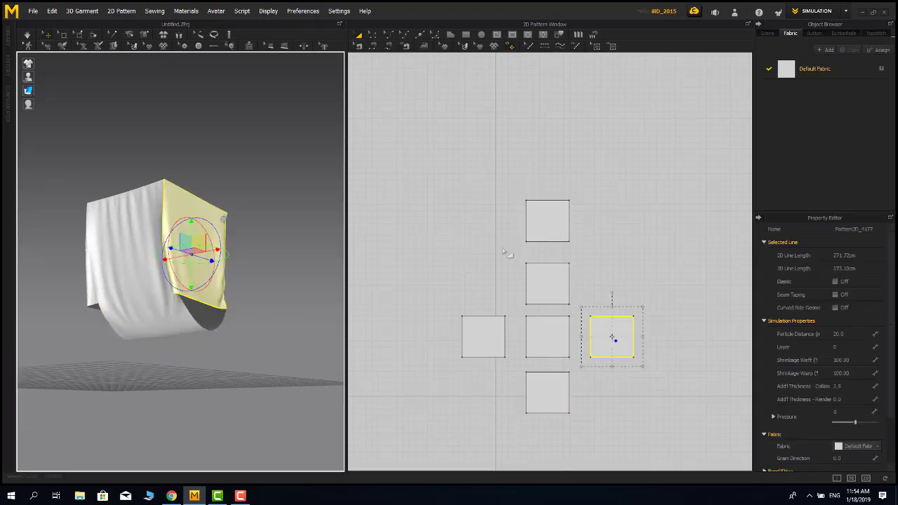
{"action": "left_click", "coordinate": [374, 46]}
{"action": "left_click", "coordinate": [635, 328]}
{"action": "key", "text": "ctrl+z"}
{"action": "left_click", "coordinate": [569, 216]}
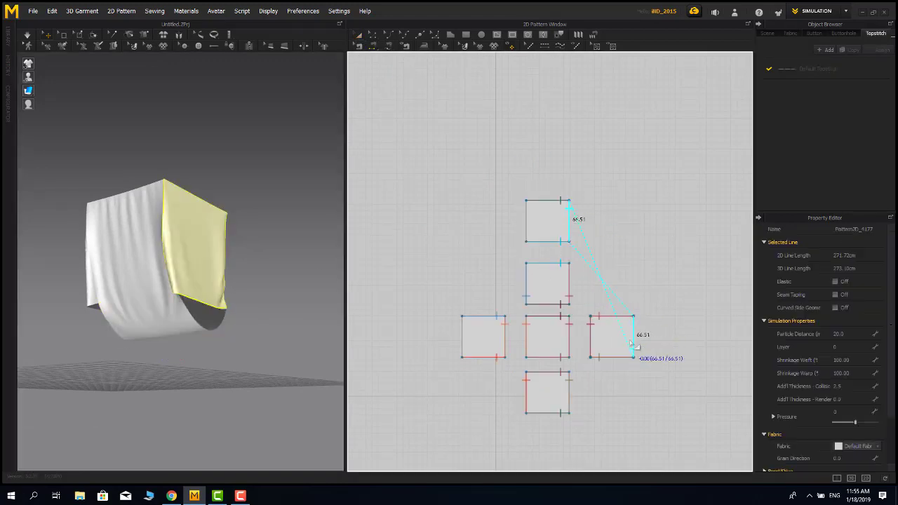
{"action": "left_click", "coordinate": [634, 347]}
{"action": "left_click", "coordinate": [464, 348]}
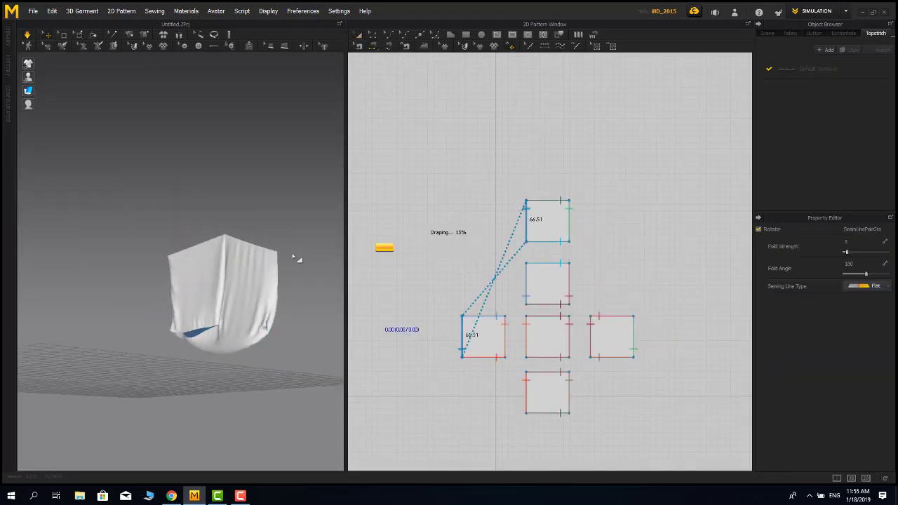
{"action": "key", "text": "space"}
Step: Set the pressure of all six squares to 20 and simulate to inflate the box
{"action": "left_click", "coordinate": [359, 35]}
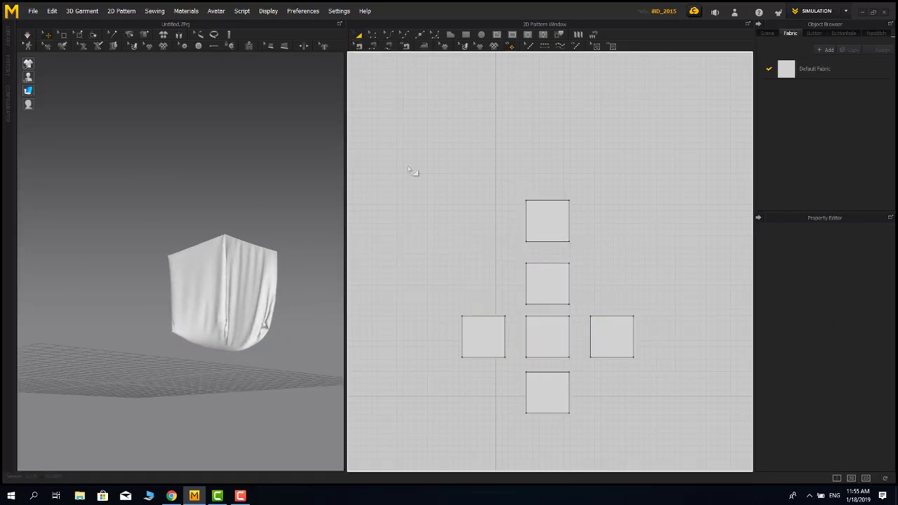
{"action": "middle_click_drag", "start_coordinate": [415, 173], "coordinate": [412, 134]}
{"action": "left_click_drag", "start_coordinate": [645, 137], "coordinate": [446, 393]}
{"action": "left_click_drag", "start_coordinate": [545, 307], "coordinate": [600, 248]}
{"action": "right_click_drag", "start_coordinate": [308, 302], "coordinate": [260, 336]}
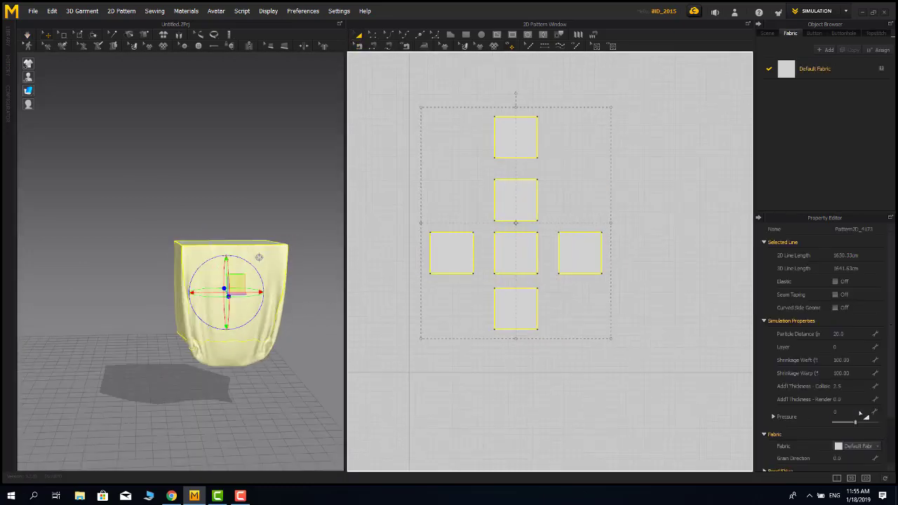
{"action": "left_click_drag", "start_coordinate": [856, 421], "coordinate": [862, 422]}
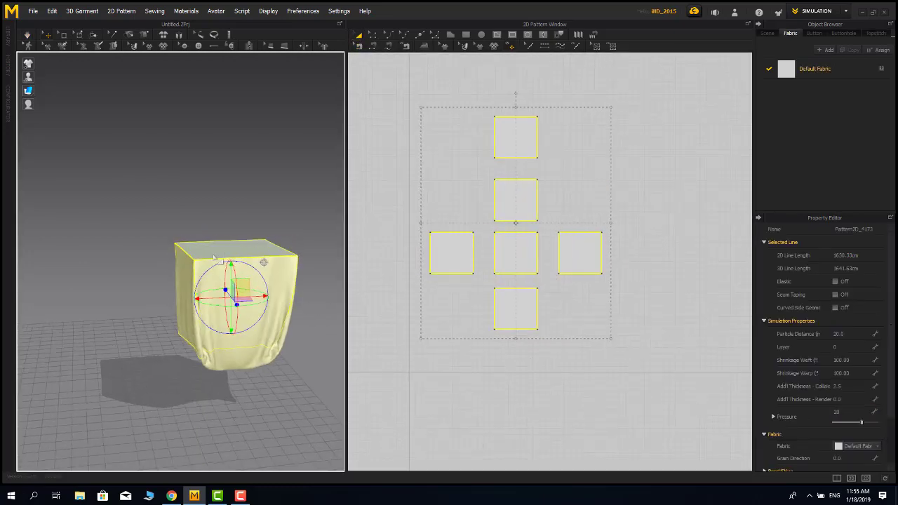
{"action": "right_click_drag", "start_coordinate": [331, 427], "coordinate": [224, 351]}
{"action": "left_click", "coordinate": [311, 339]}
{"action": "middle_click_drag", "start_coordinate": [311, 338], "coordinate": [242, 259]}
Step: Unfreeze the cube's top square and simulate the fully inflated cube on the ground
{"action": "left_click", "coordinate": [181, 191]}
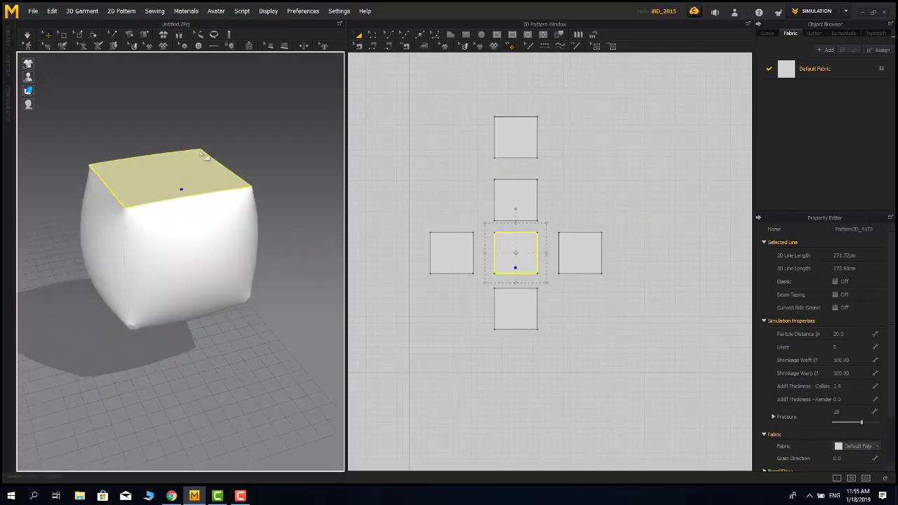
{"action": "left_click", "coordinate": [200, 143]}
{"action": "key", "text": "space"}
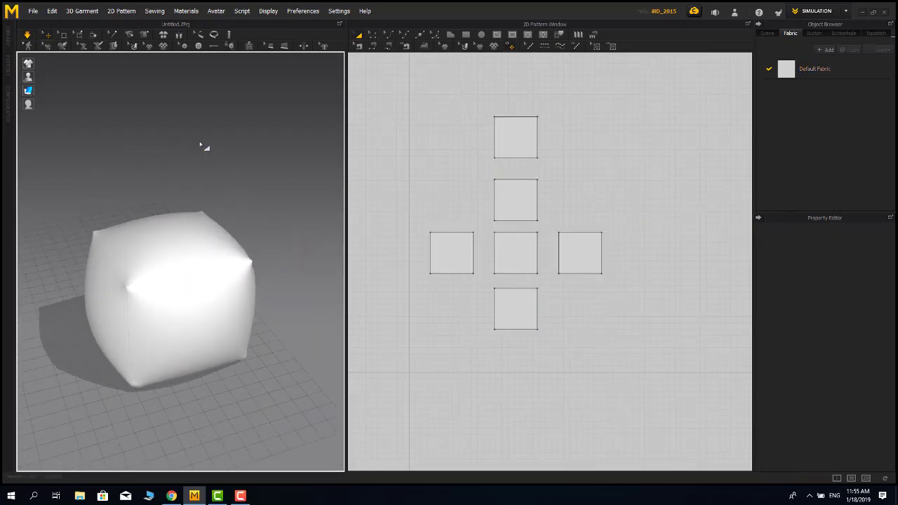
{"action": "key", "text": "space"}
{"action": "right_click_drag", "start_coordinate": [169, 298], "coordinate": [187, 315]}
{"action": "scroll", "coordinate": [141, 287], "scroll_direction": "up", "scroll_amount": 2}
{"action": "scroll", "coordinate": [204, 312], "scroll_direction": "up", "scroll_amount": 3}
{"action": "left_click", "coordinate": [202, 314]}
{"action": "key", "text": "space"}
{"action": "left_click", "coordinate": [242, 323]}
{"action": "scroll", "coordinate": [245, 323], "scroll_direction": "down", "scroll_amount": 3}
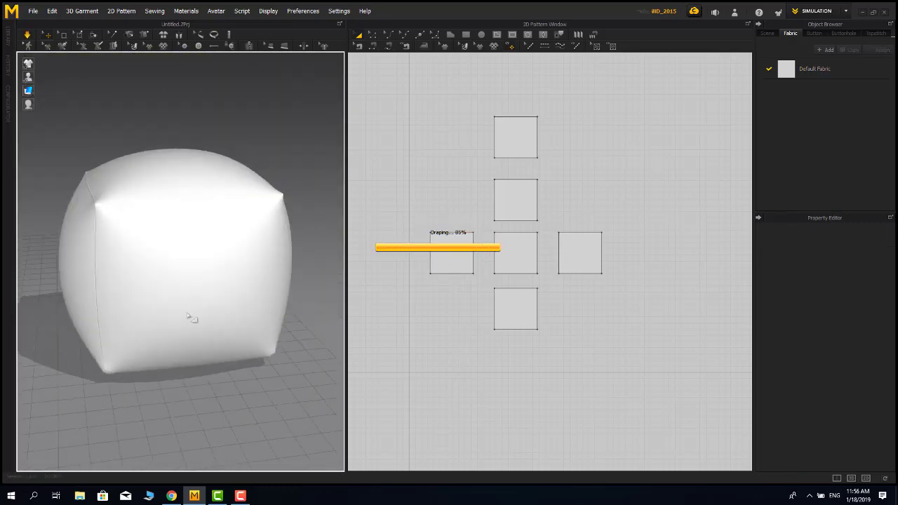
Step: Set the pressure of all six squares to 15 and simulate the cube
{"action": "right_click_drag", "start_coordinate": [307, 294], "coordinate": [205, 390]}
{"action": "key", "text": "ctrl+a"}
{"action": "left_click", "coordinate": [837, 417]}
{"action": "type", "text": "15"}
{"action": "key", "text": "Return"}
{"action": "scroll", "coordinate": [255, 363], "scroll_direction": "down", "scroll_amount": 2}
{"action": "scroll", "coordinate": [255, 363], "scroll_direction": "up", "scroll_amount": 1}
{"action": "left_click", "coordinate": [203, 365]}
{"action": "key", "text": "space"}
{"action": "key", "text": "space"}
{"action": "scroll", "coordinate": [482, 372], "scroll_direction": "down", "scroll_amount": 2}
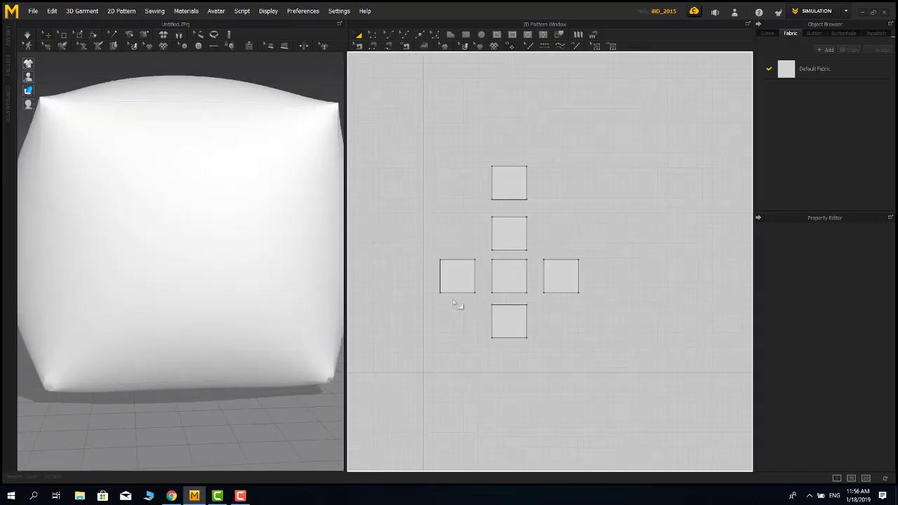
Step: Set the pressure of all six squares to 10 and simulate the cube
{"action": "key", "text": "ctrl+a"}
{"action": "type", "text": "10"}
{"action": "key", "text": "Return"}
{"action": "scroll", "coordinate": [243, 287], "scroll_direction": "down", "scroll_amount": 2}
{"action": "right_click_drag", "start_coordinate": [210, 291], "coordinate": [209, 377]}
{"action": "scroll", "coordinate": [227, 302], "scroll_direction": "up", "scroll_amount": 2}
{"action": "left_click", "coordinate": [211, 339]}
{"action": "left_click", "coordinate": [240, 98]}
Step: Select the four side squares of the cube and freeze them
{"action": "right_click_drag", "start_coordinate": [240, 113], "coordinate": [216, 175]}
{"action": "left_click", "coordinate": [216, 235]}
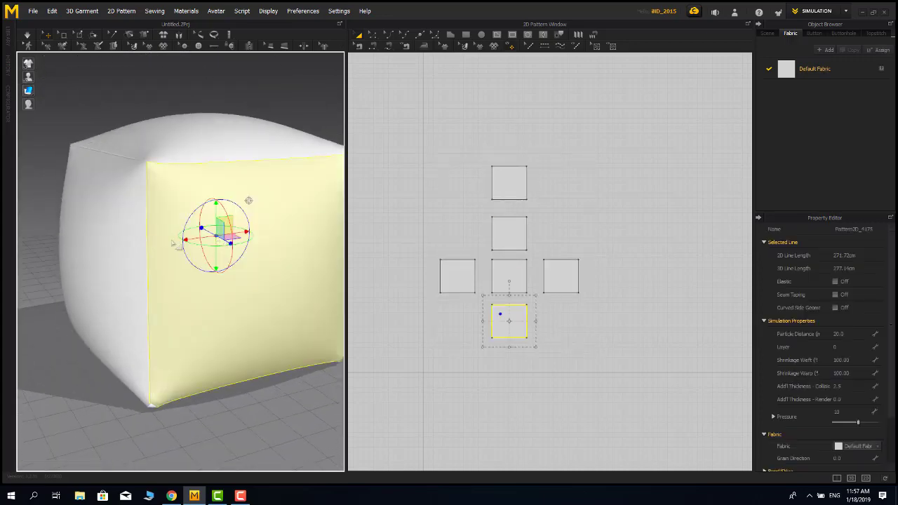
{"action": "right_click_drag", "start_coordinate": [177, 244], "coordinate": [274, 242]}
{"action": "left_click", "coordinate": [559, 278], "text": "shift"}
{"action": "left_click", "coordinate": [510, 235], "text": "shift"}
{"action": "left_click", "coordinate": [458, 276], "text": "shift"}
{"action": "right_click_drag", "start_coordinate": [208, 238], "coordinate": [204, 281]}
{"action": "scroll", "coordinate": [204, 281], "scroll_direction": "up", "scroll_amount": 2}
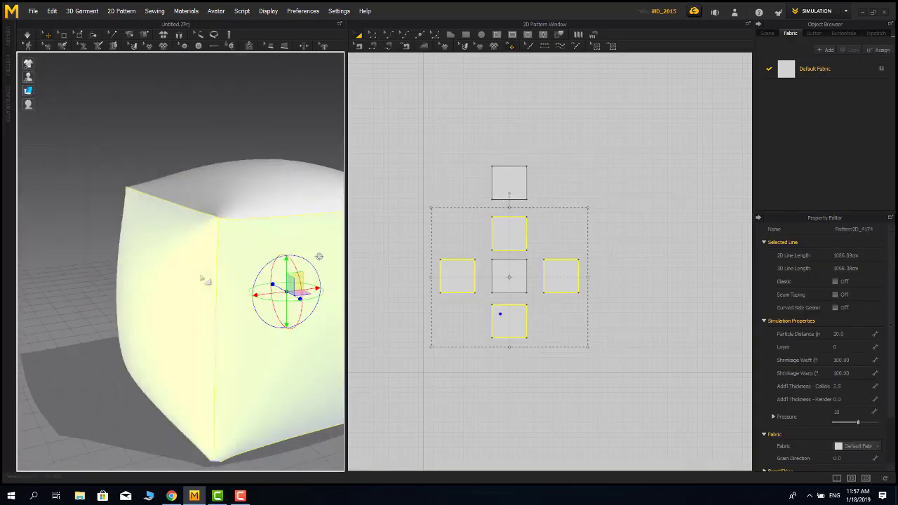
{"action": "left_click", "coordinate": [283, 127]}
Step: Set the pressure of the cube's top square to 2 and simulate it
{"action": "left_click", "coordinate": [511, 276]}
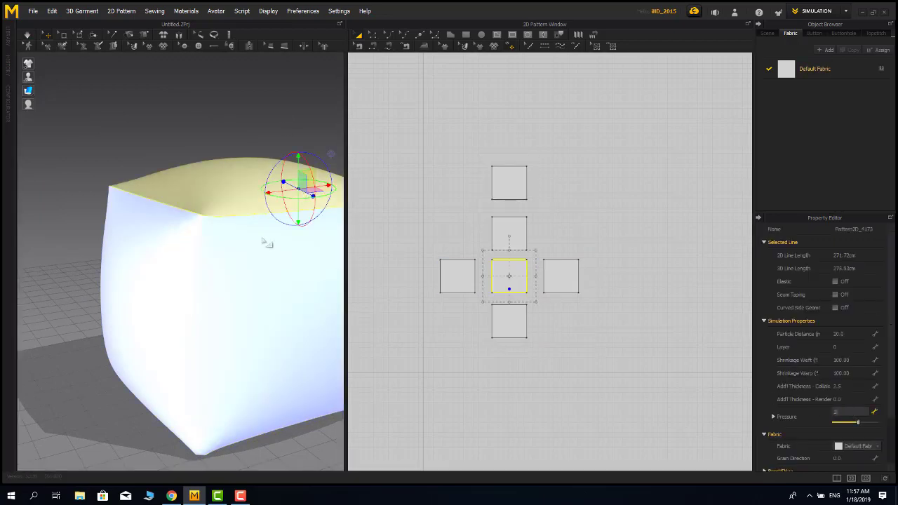
{"action": "right_click_drag", "start_coordinate": [263, 241], "coordinate": [215, 252]}
{"action": "left_click", "coordinate": [281, 203]}
{"action": "right_click_drag", "start_coordinate": [281, 211], "coordinate": [224, 244]}
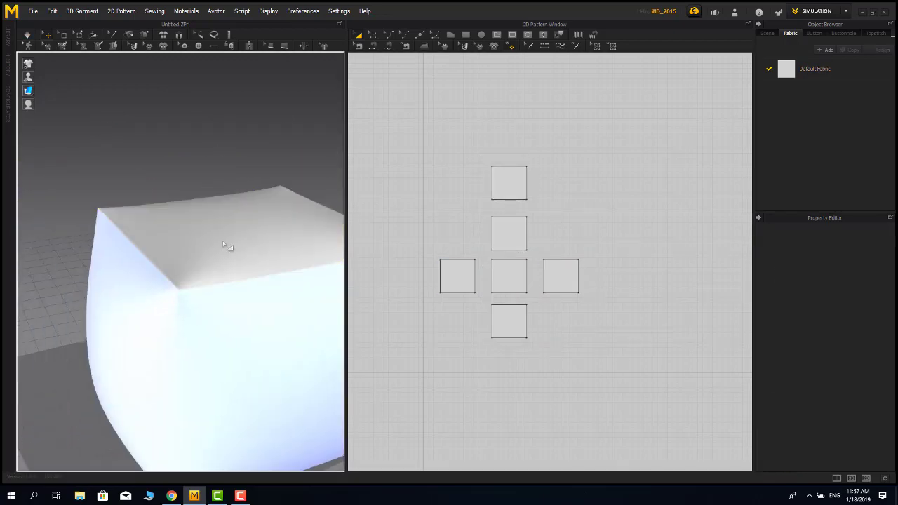
Step: Switch the freeze from the four side squares to the top square and set the sides' pressure to 2
{"action": "left_click", "coordinate": [225, 245]}
{"action": "left_click", "coordinate": [457, 281]}
{"action": "left_click", "coordinate": [510, 236], "text": "shift"}
{"action": "left_click", "coordinate": [558, 282], "text": "shift"}
{"action": "left_click", "coordinate": [510, 321], "text": "shift"}
{"action": "right_click_drag", "start_coordinate": [252, 293], "coordinate": [240, 187]}
{"action": "type", "text": "2"}
{"action": "key", "text": "Return"}
{"action": "right_click_drag", "start_coordinate": [151, 337], "coordinate": [183, 343]}
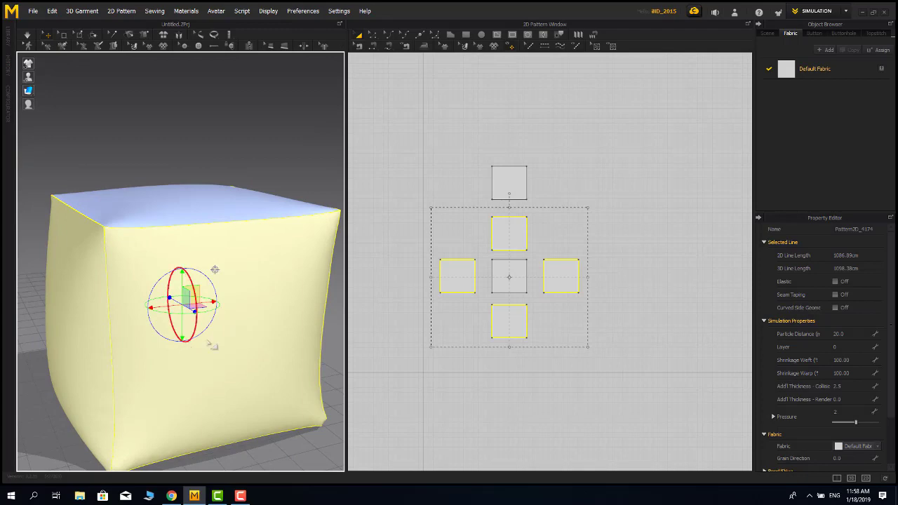
Step: Set the pressure of the four side squares to 1
{"action": "right_click_drag", "start_coordinate": [208, 343], "coordinate": [254, 334]}
{"action": "type", "text": "1"}
{"action": "key", "text": "Return"}
Step: Select all six squares and set their particle distance to 15
{"action": "right_click_drag", "start_coordinate": [203, 211], "coordinate": [263, 337]}
{"action": "left_click_drag", "start_coordinate": [633, 114], "coordinate": [416, 371]}
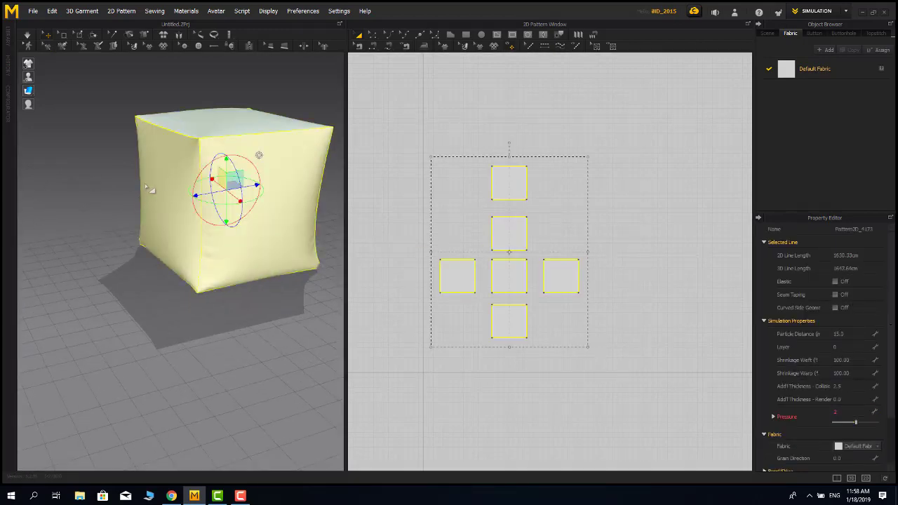
Step: Inspect the cube from below and above, checking the pressure of its bottom and top squares
{"action": "left_click", "coordinate": [116, 200]}
{"action": "right_click_drag", "start_coordinate": [149, 188], "coordinate": [211, 195]}
{"action": "right_click_drag", "start_coordinate": [235, 379], "coordinate": [238, 275]}
{"action": "left_click", "coordinate": [229, 357]}
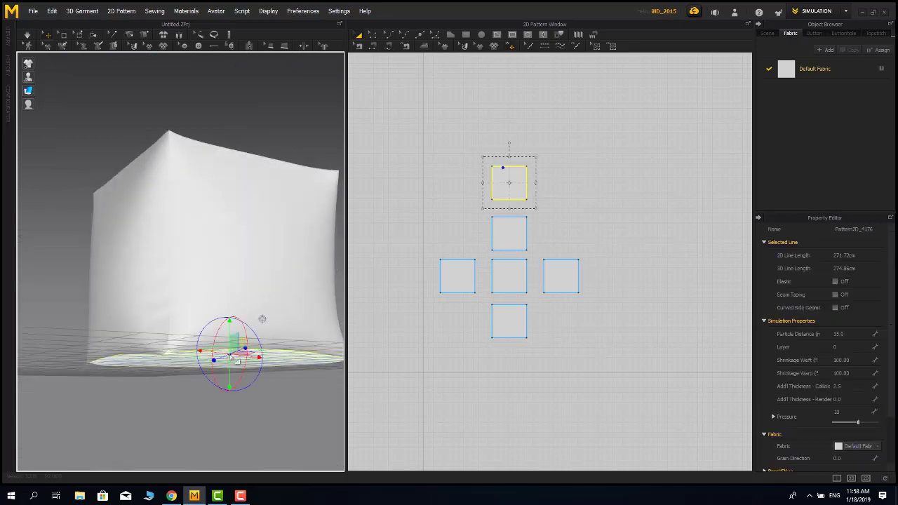
{"action": "left_click", "coordinate": [252, 124]}
{"action": "right_click_drag", "start_coordinate": [239, 213], "coordinate": [178, 190]}
{"action": "left_click", "coordinate": [180, 195]}
{"action": "right_click_drag", "start_coordinate": [183, 74], "coordinate": [186, 131]}
{"action": "left_click", "coordinate": [185, 131]}
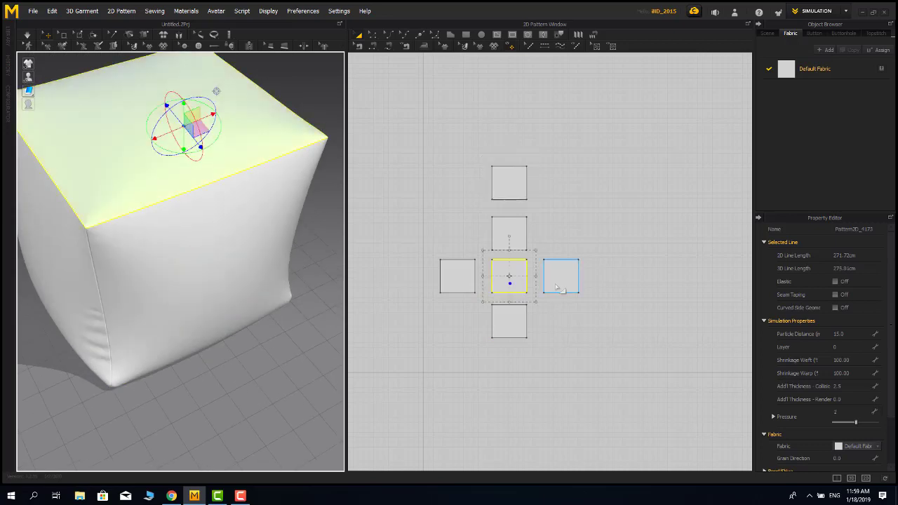
Step: Check the pressure of the side squares adjoining the central square in the pattern layout
{"action": "left_click", "coordinate": [565, 289]}
{"action": "left_click", "coordinate": [503, 284]}
{"action": "left_click", "coordinate": [460, 282]}
{"action": "left_click", "coordinate": [570, 292]}
{"action": "left_click", "coordinate": [462, 282]}
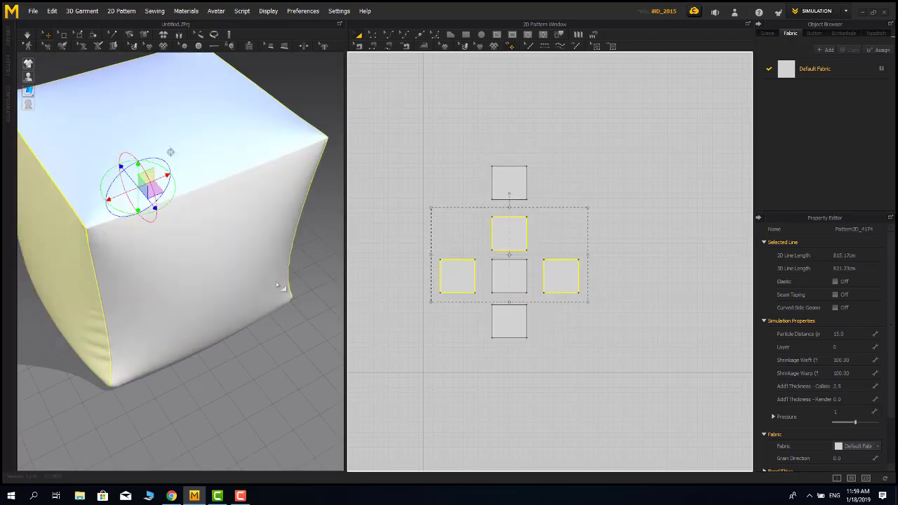
Step: Select the cube's front square and widen the 3D view while focusing on its pattern below the central square
{"action": "right_click_drag", "start_coordinate": [281, 285], "coordinate": [250, 325]}
{"action": "left_click", "coordinate": [249, 324]}
{"action": "scroll", "coordinate": [240, 327], "scroll_direction": "up", "scroll_amount": 3}
{"action": "left_click", "coordinate": [241, 326]}
{"action": "left_click_drag", "start_coordinate": [346, 311], "coordinate": [391, 313]}
{"action": "scroll", "coordinate": [457, 321], "scroll_direction": "up", "scroll_amount": 4}
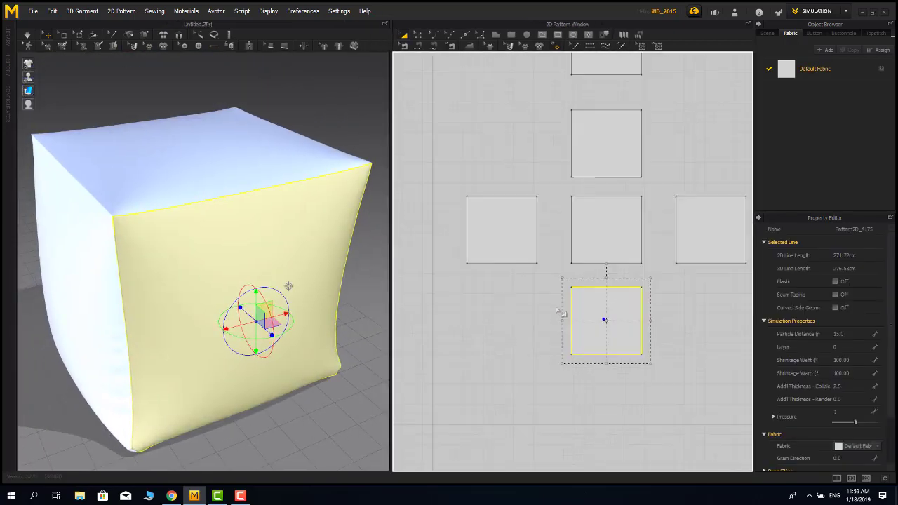
{"action": "left_click", "coordinate": [559, 311]}
Step: Split the upper and lower edges of the front square's pattern uniformly into 3 segments each
{"action": "scroll", "coordinate": [628, 323], "scroll_direction": "up", "scroll_amount": 3}
{"action": "middle_click_drag", "start_coordinate": [628, 324], "coordinate": [593, 321]}
{"action": "scroll", "coordinate": [593, 321], "scroll_direction": "up", "scroll_amount": 3}
{"action": "left_click", "coordinate": [418, 34]}
{"action": "right_click", "coordinate": [568, 259]}
{"action": "left_click", "coordinate": [588, 284]}
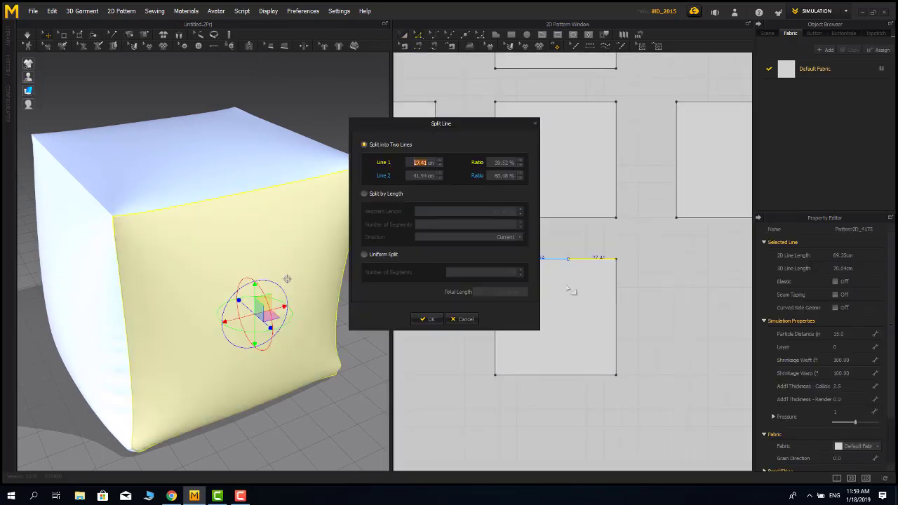
{"action": "left_click", "coordinate": [430, 320]}
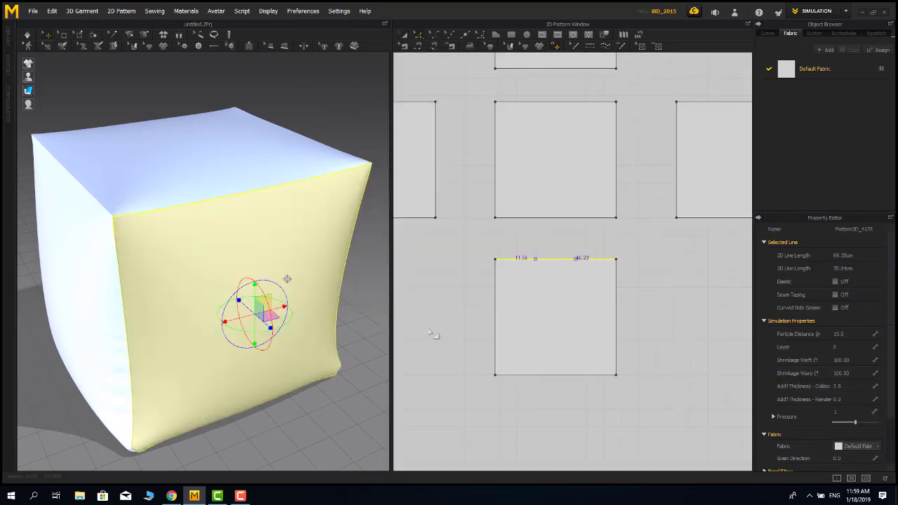
{"action": "right_click", "coordinate": [539, 374]}
{"action": "left_click", "coordinate": [563, 396]}
{"action": "type", "text": "3"}
{"action": "left_click", "coordinate": [430, 320]}
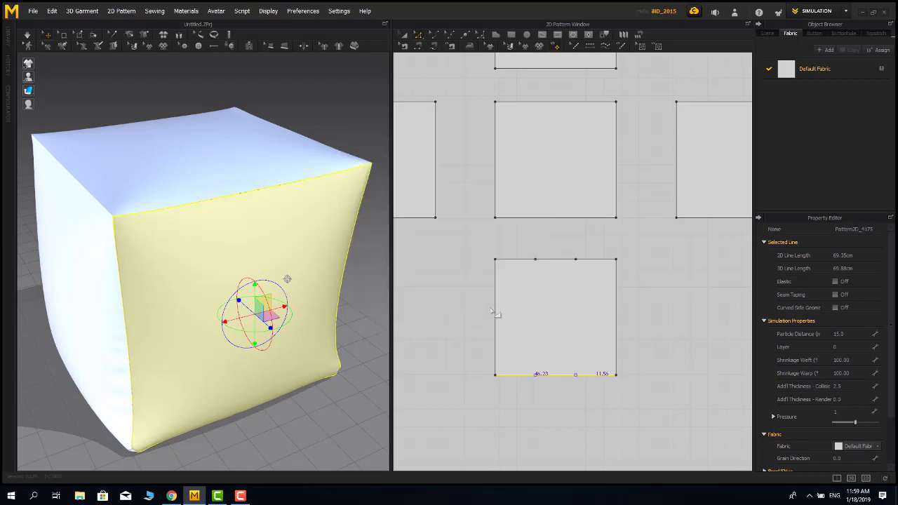
Step: Split the two vertical edges of the front square's pattern uniformly into 3 segments each
{"action": "left_click", "coordinate": [501, 313]}
{"action": "right_click", "coordinate": [499, 317]}
{"action": "right_click", "coordinate": [495, 301]}
{"action": "left_click", "coordinate": [513, 323]}
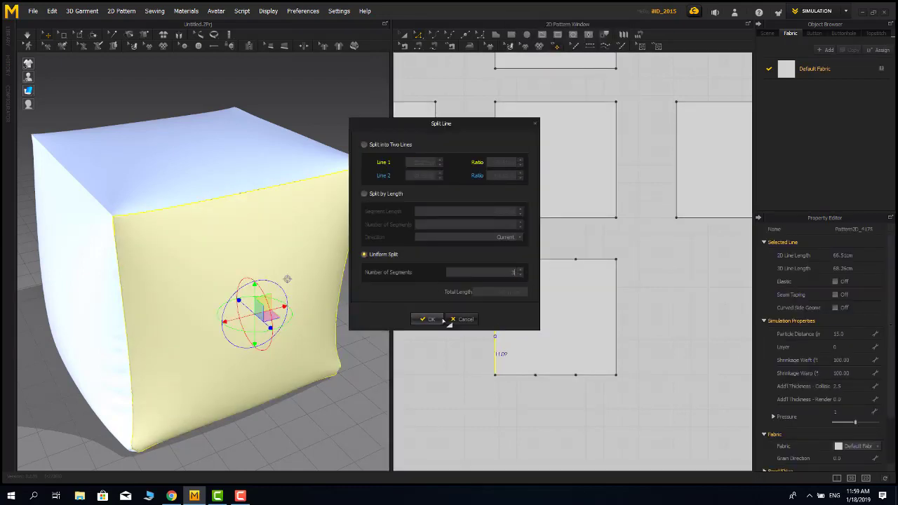
{"action": "left_click", "coordinate": [442, 320]}
{"action": "right_click", "coordinate": [615, 308]}
{"action": "left_click", "coordinate": [633, 332]}
{"action": "type", "text": "3"}
{"action": "left_click", "coordinate": [434, 319]}
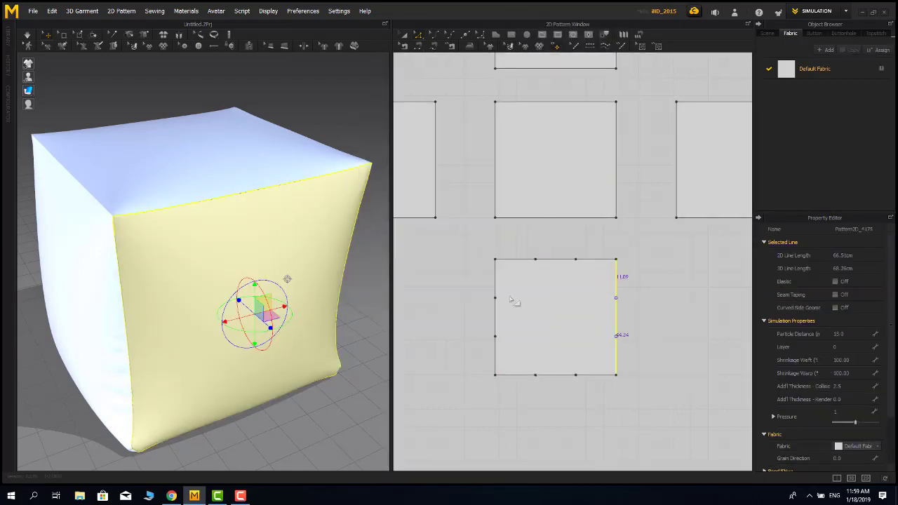
{"action": "left_click", "coordinate": [511, 299]}
{"action": "scroll", "coordinate": [516, 309], "scroll_direction": "up", "scroll_amount": 3}
{"action": "left_click", "coordinate": [810, 495]}
{"action": "left_click", "coordinate": [811, 460]}
{"action": "left_click", "coordinate": [811, 495]}
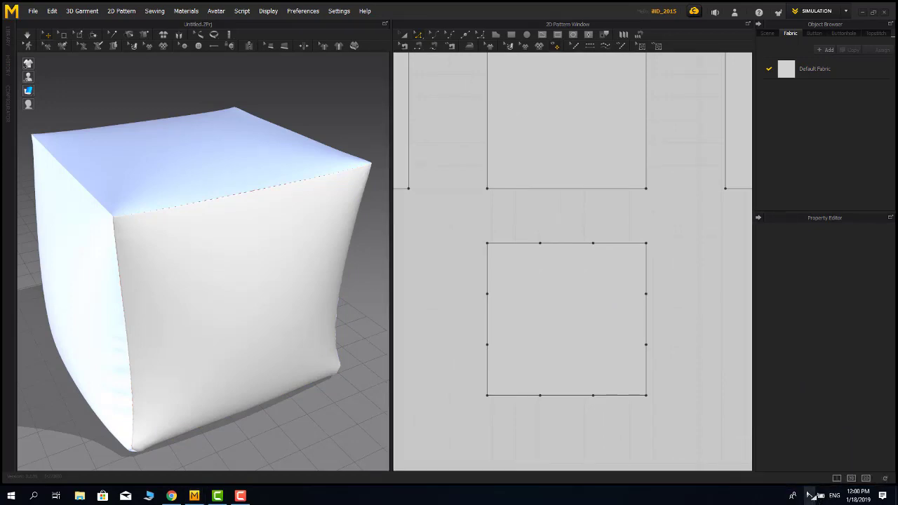
Step: Add two vertical internal lines to the front square by pasting a copied line between its upper and lower third points
{"action": "middle_click_drag", "start_coordinate": [582, 309], "coordinate": [570, 304]}
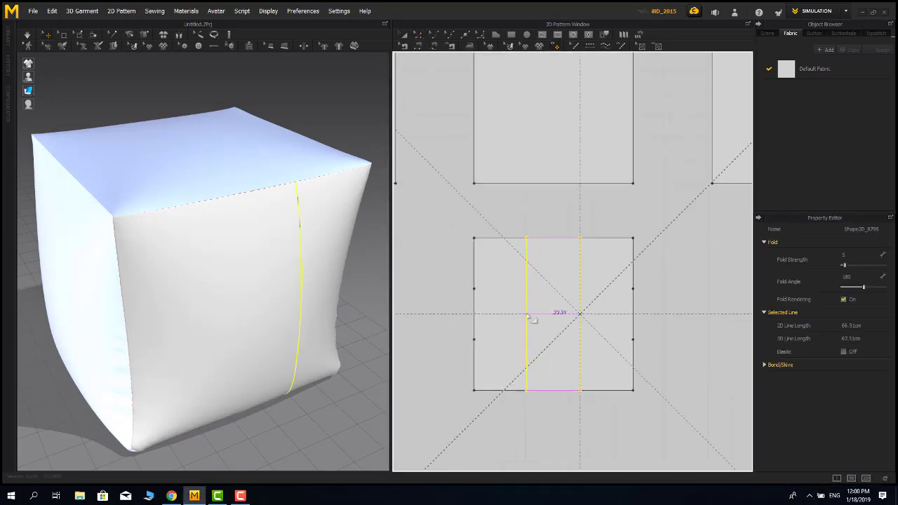
{"action": "key", "text": "ctrl+v"}
{"action": "left_click", "coordinate": [571, 314]}
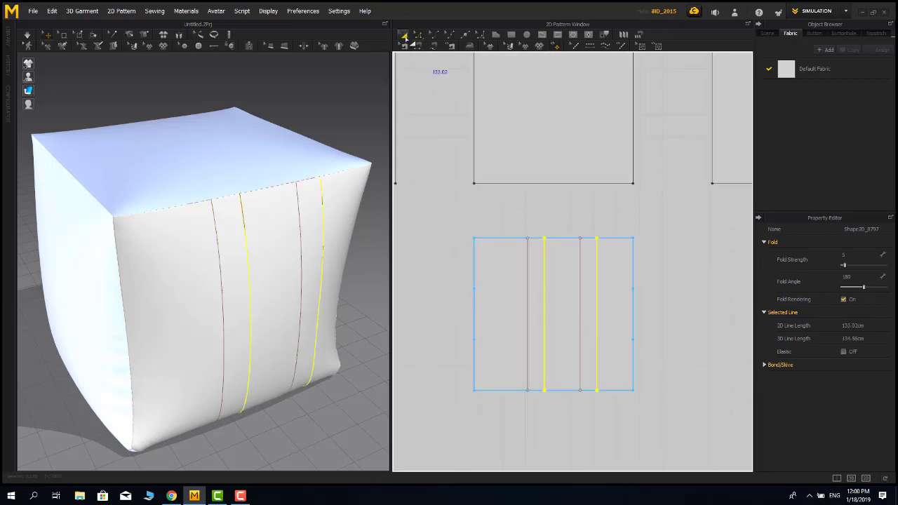
Step: Place two horizontal internal lines across the front square, matching its side third points to form a three-by-three grid
{"action": "left_click_drag", "start_coordinate": [636, 328], "coordinate": [633, 329], "text": "shift"}
{"action": "scroll", "coordinate": [609, 333], "scroll_direction": "up", "scroll_amount": 3}
{"action": "left_click", "coordinate": [612, 325]}
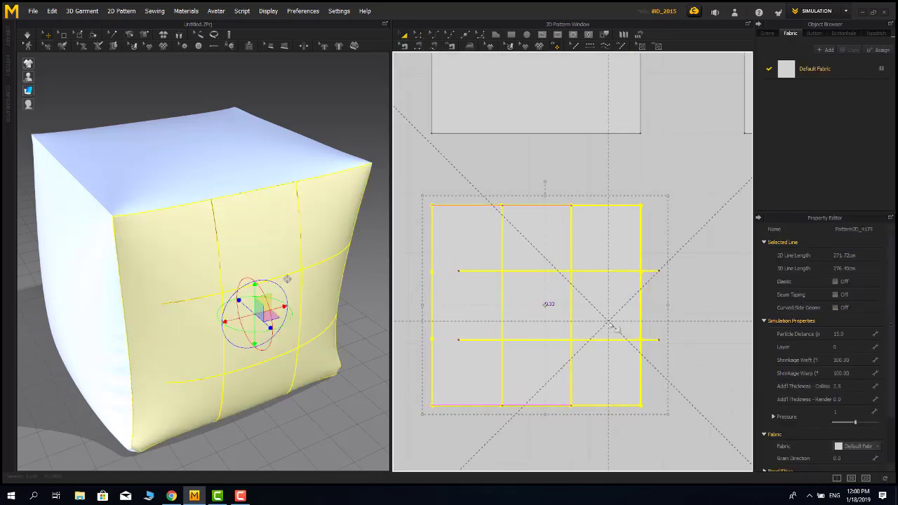
{"action": "left_click", "coordinate": [678, 323]}
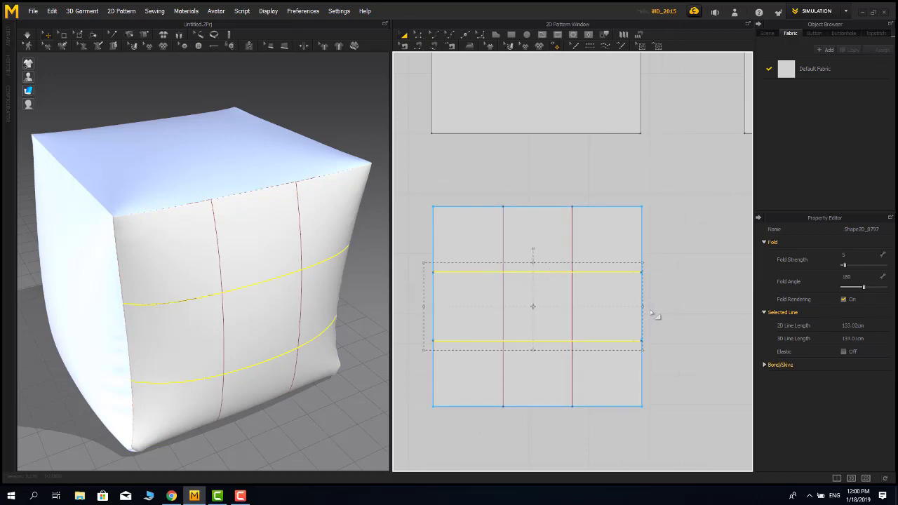
{"action": "scroll", "coordinate": [631, 306], "scroll_direction": "down", "scroll_amount": 2}
{"action": "scroll", "coordinate": [243, 291], "scroll_direction": "up", "scroll_amount": 1}
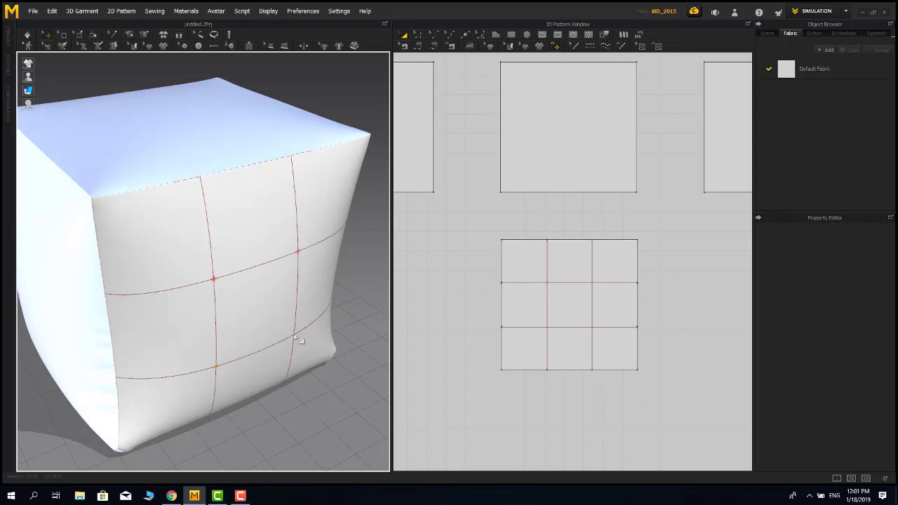
Step: Pin the four intersections of the internal lines on the front square
{"action": "left_click", "coordinate": [294, 336]}
{"action": "scroll", "coordinate": [281, 357], "scroll_direction": "up", "scroll_amount": 2}
{"action": "right_click_drag", "start_coordinate": [282, 357], "coordinate": [252, 349]}
{"action": "right_click_drag", "start_coordinate": [297, 232], "coordinate": [285, 291]}
{"action": "scroll", "coordinate": [285, 291], "scroll_direction": "down", "scroll_amount": 2}
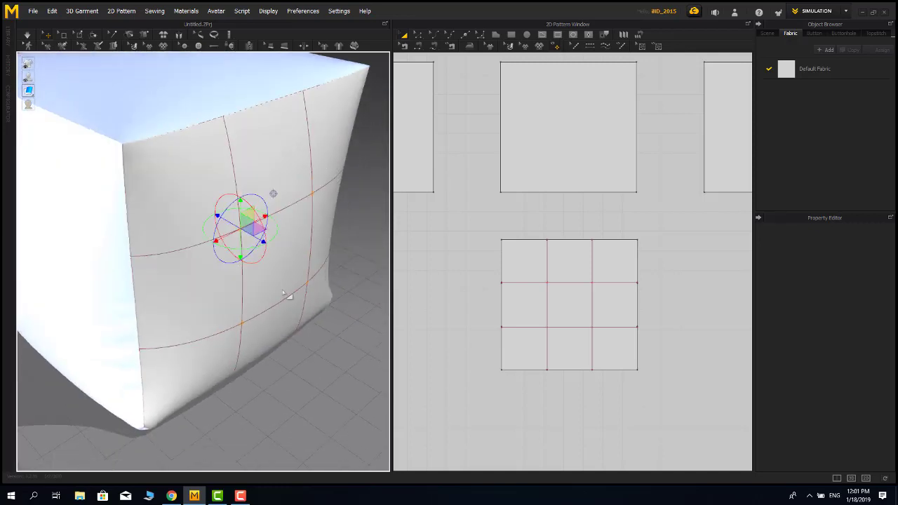
{"action": "middle_click_drag", "start_coordinate": [285, 291], "coordinate": [286, 353]}
{"action": "key", "text": "space"}
{"action": "right_click_drag", "start_coordinate": [303, 373], "coordinate": [245, 311]}
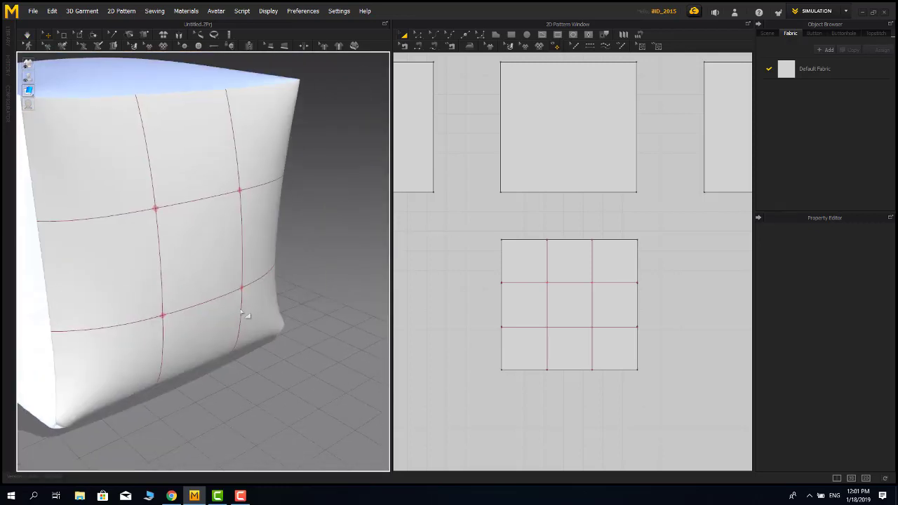
Step: Push the four pinned intersections inward into the cube and simulate to form tufted dimples
{"action": "scroll", "coordinate": [245, 311], "scroll_direction": "up", "scroll_amount": 1}
{"action": "middle_click_drag", "start_coordinate": [245, 311], "coordinate": [285, 386]}
{"action": "left_click", "coordinate": [195, 397]}
{"action": "right_click_drag", "start_coordinate": [252, 370], "coordinate": [278, 365]}
{"action": "scroll", "coordinate": [277, 365], "scroll_direction": "down", "scroll_amount": 1}
{"action": "left_click", "coordinate": [201, 246]}
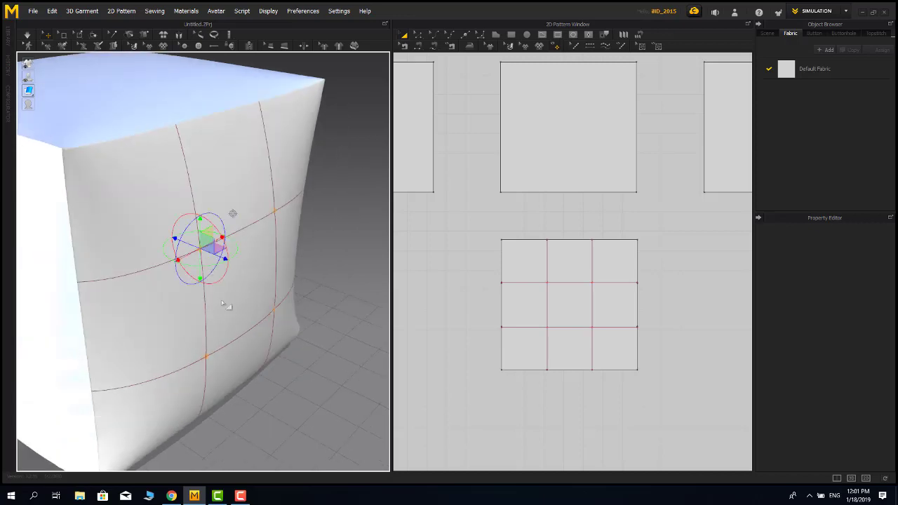
{"action": "right_click_drag", "start_coordinate": [221, 302], "coordinate": [223, 319]}
{"action": "left_click_drag", "start_coordinate": [226, 287], "coordinate": [216, 282]}
{"action": "key", "text": "space"}
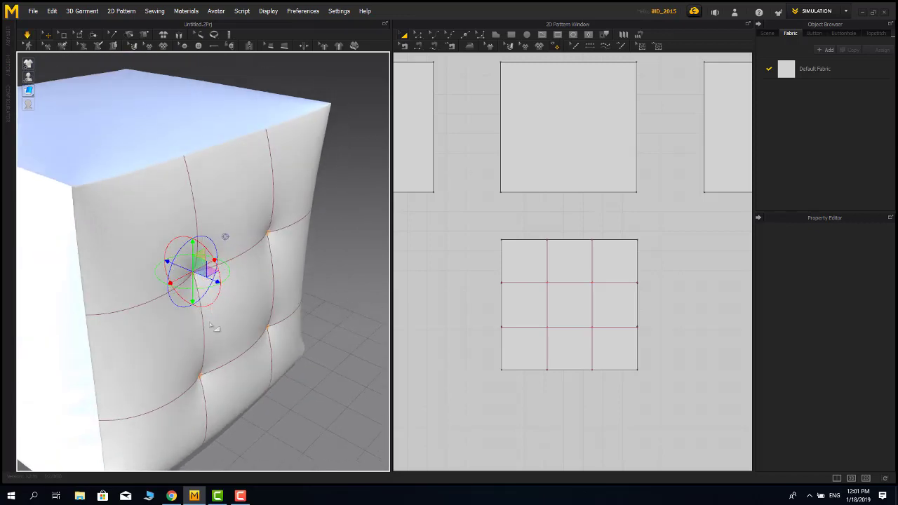
{"action": "right_click_drag", "start_coordinate": [214, 325], "coordinate": [214, 339]}
{"action": "left_click_drag", "start_coordinate": [214, 314], "coordinate": [210, 311]}
Step: Set the front square's pressure to 5 and its weft and warp shrinkage to 102, and simulate it
{"action": "left_click", "coordinate": [539, 313]}
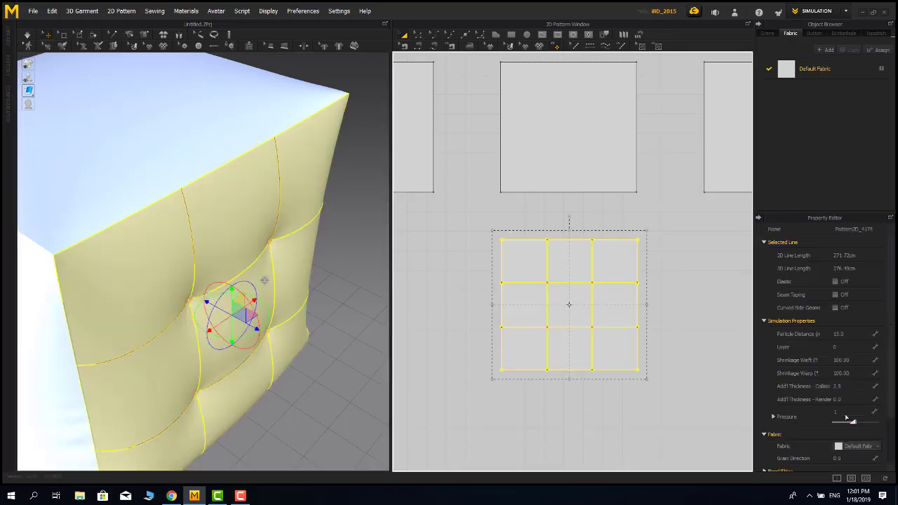
{"action": "left_click", "coordinate": [847, 413]}
{"action": "type", "text": "5"}
{"action": "right_click_drag", "start_coordinate": [332, 338], "coordinate": [349, 309]}
{"action": "left_click", "coordinate": [341, 323]}
{"action": "left_click", "coordinate": [240, 294]}
{"action": "right_click_drag", "start_coordinate": [281, 310], "coordinate": [331, 313]}
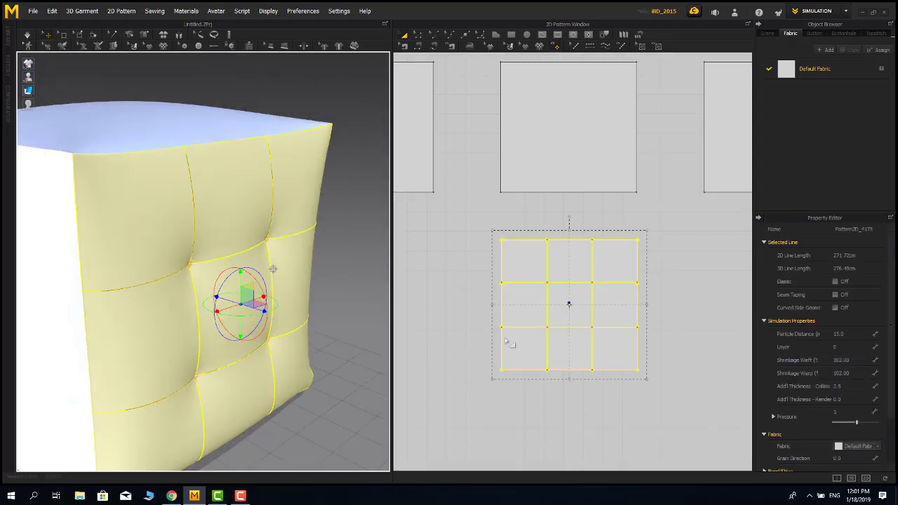
{"action": "left_click", "coordinate": [366, 309]}
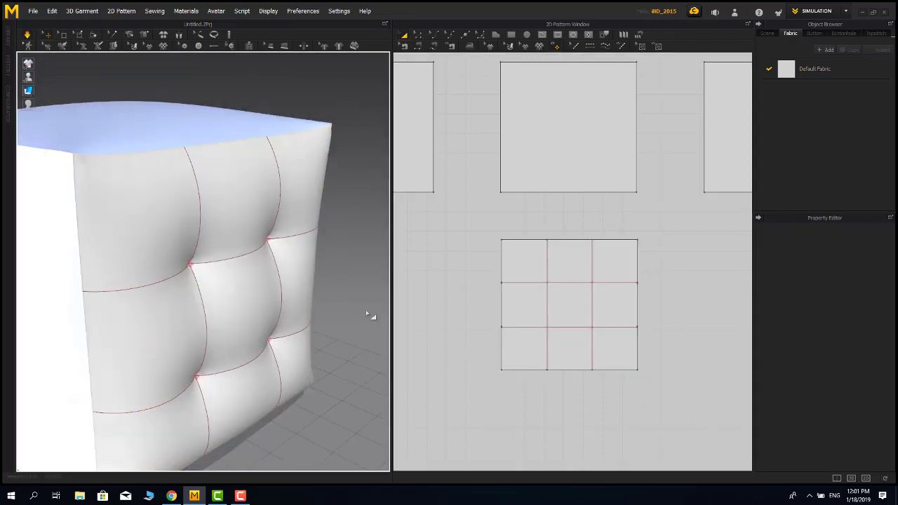
Step: Select the front square's four internal lines, set their fold strength to 45 and simulate
{"action": "right_click_drag", "start_coordinate": [366, 309], "coordinate": [228, 304]}
{"action": "scroll", "coordinate": [316, 322], "scroll_direction": "down", "scroll_amount": 4}
{"action": "left_click", "coordinate": [597, 262]}
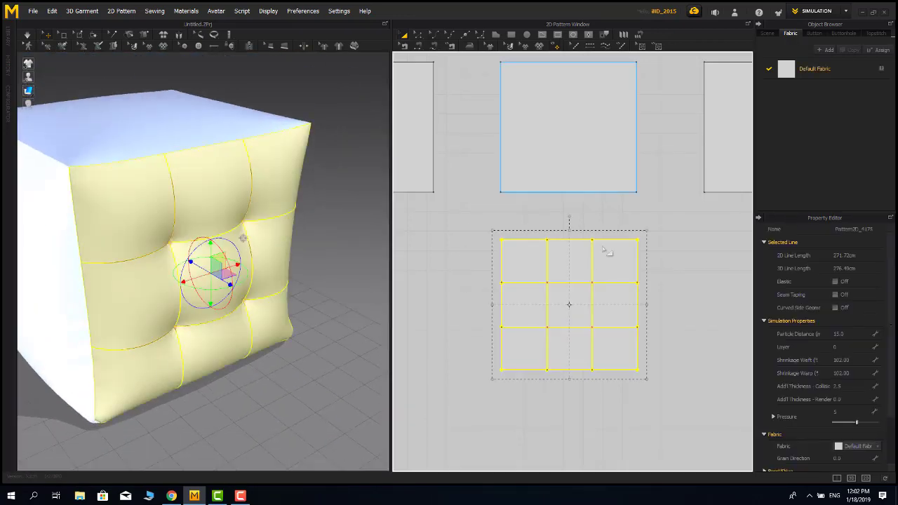
{"action": "left_click", "coordinate": [593, 253]}
{"action": "left_click", "coordinate": [769, 34]}
{"action": "left_click_drag", "start_coordinate": [854, 271], "coordinate": [863, 270]}
{"action": "key", "text": "space"}
Step: Set the fold angle of the four internal lines to 285 and raise their fold strength further
{"action": "right_click_drag", "start_coordinate": [223, 235], "coordinate": [229, 215]}
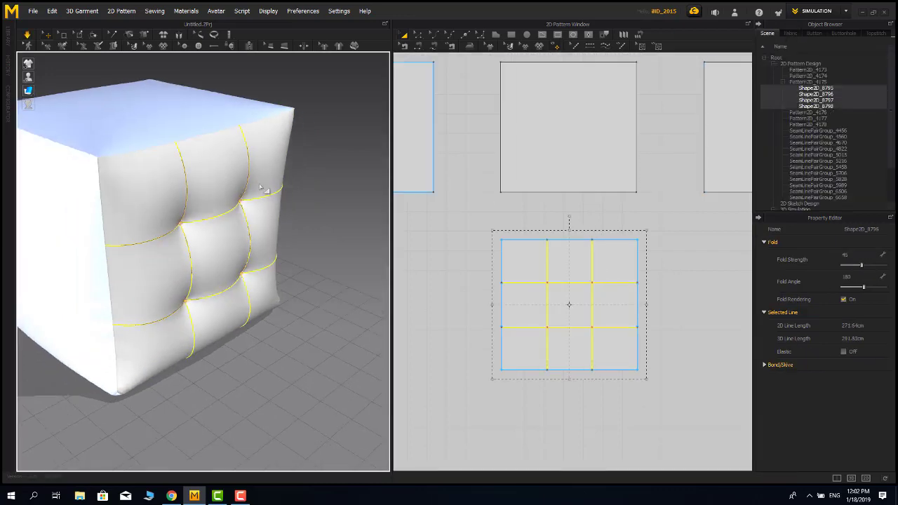
{"action": "scroll", "coordinate": [227, 213], "scroll_direction": "up", "scroll_amount": 4}
{"action": "middle_click_drag", "start_coordinate": [226, 213], "coordinate": [233, 221]}
{"action": "left_click_drag", "start_coordinate": [864, 288], "coordinate": [876, 288]}
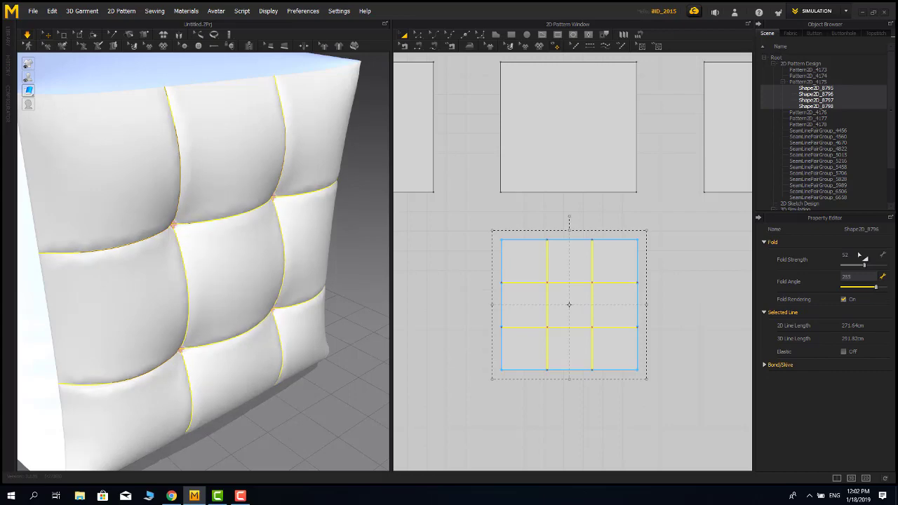
{"action": "scroll", "coordinate": [353, 238], "scroll_direction": "down", "scroll_amount": 3}
{"action": "left_click", "coordinate": [353, 238]}
Step: Set the front square's pressure to 10 and weft shrinkage to 103, adjust its warp shrinkage, and simulate
{"action": "right_click_drag", "start_coordinate": [352, 237], "coordinate": [284, 246]}
{"action": "left_click", "coordinate": [268, 255]}
{"action": "type", "text": "10"}
{"action": "left_click", "coordinate": [848, 361]}
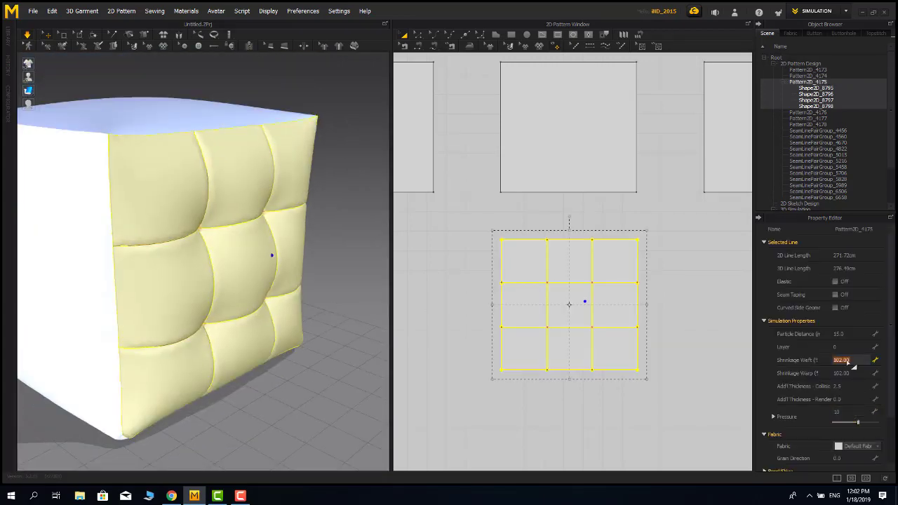
{"action": "mouse_move", "coordinate": [266, 346]}
{"action": "right_mouse_down"}
{"action": "mouse_move", "coordinate": [302, 352]}
{"action": "mouse_move", "coordinate": [256, 344]}
{"action": "right_mouse_up"}
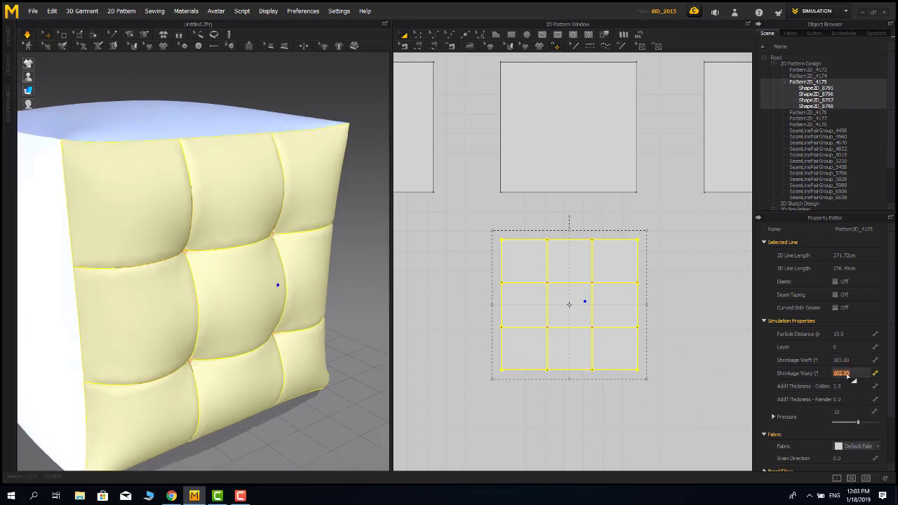
{"action": "left_click", "coordinate": [338, 253]}
{"action": "right_click_drag", "start_coordinate": [338, 253], "coordinate": [403, 324]}
{"action": "key", "text": "space"}
Step: Copy the front square's four internal fold lines and paste them onto the square right of the central one
{"action": "left_click", "coordinate": [584, 330]}
{"action": "left_click", "coordinate": [816, 88]}
{"action": "left_click", "coordinate": [816, 106], "text": "shift"}
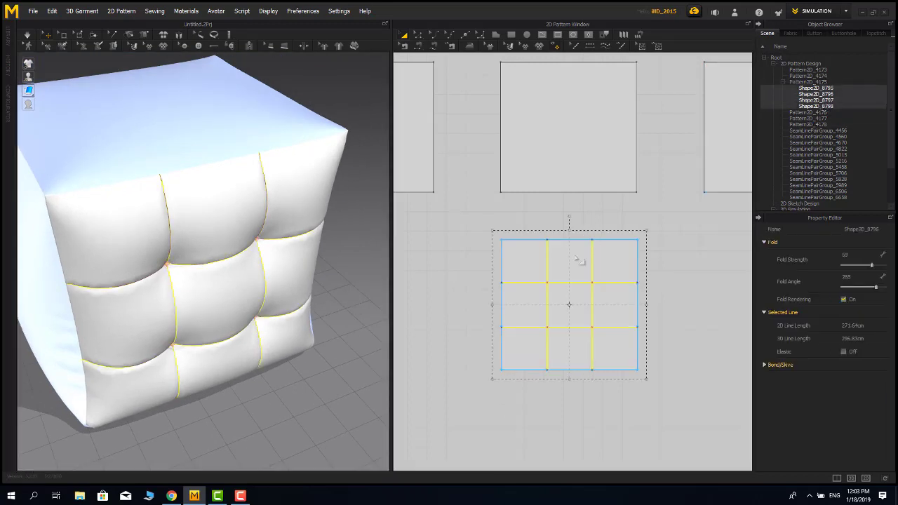
{"action": "middle_click_drag", "start_coordinate": [579, 261], "coordinate": [592, 279]}
{"action": "key", "text": "ctrl+c"}
{"action": "key", "text": "ctrl+v"}
{"action": "scroll", "coordinate": [555, 318], "scroll_direction": "down", "scroll_amount": 2}
{"action": "middle_click_drag", "start_coordinate": [583, 226], "coordinate": [482, 327]}
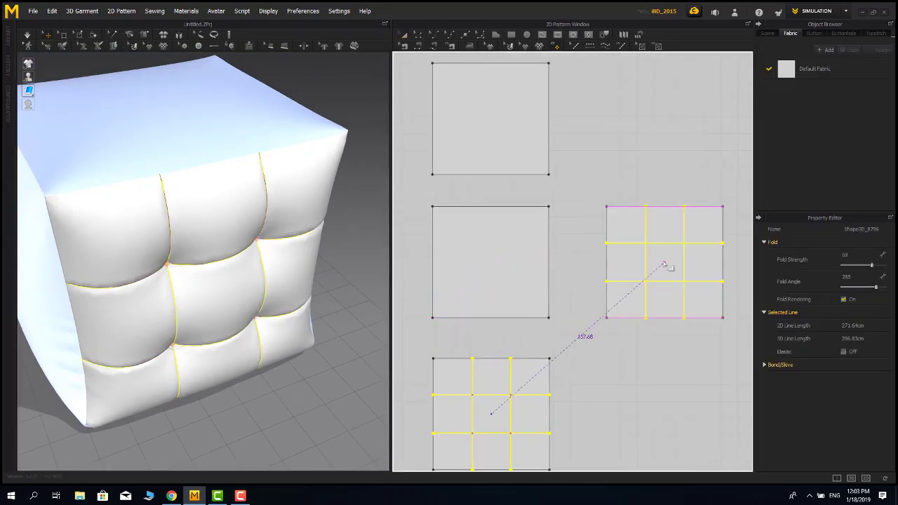
Step: Paste the copied fold lines onto the square left of the central one and onto the central square
{"action": "middle_click_drag", "start_coordinate": [529, 290], "coordinate": [735, 296]}
{"action": "key", "text": "ctrl+v"}
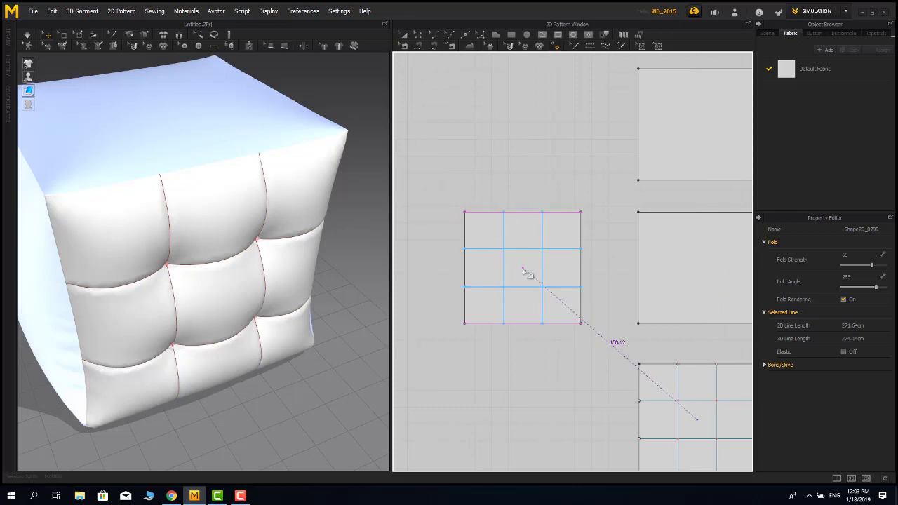
{"action": "left_click", "coordinate": [523, 272]}
{"action": "middle_click_drag", "start_coordinate": [625, 302], "coordinate": [518, 361]}
{"action": "left_click", "coordinate": [600, 335]}
{"action": "key", "text": "ctrl+v"}
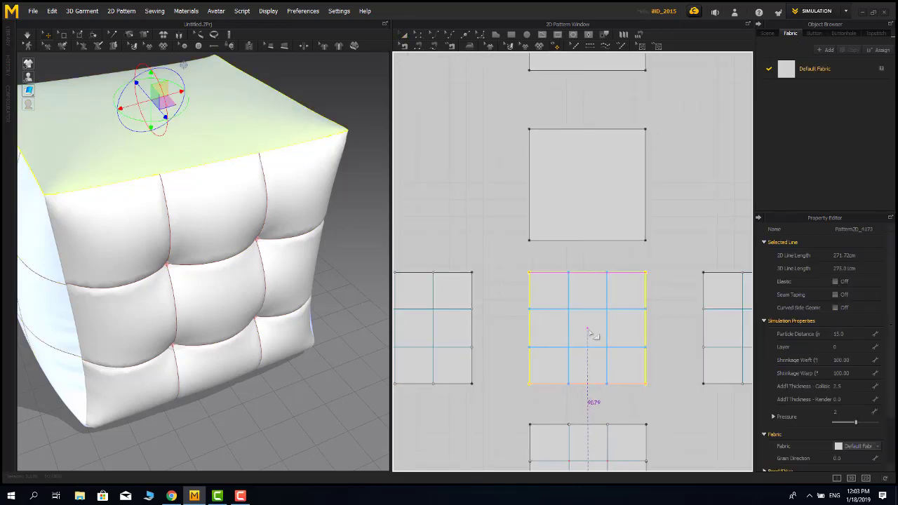
{"action": "left_click", "coordinate": [589, 330]}
Step: Paste the copied fold lines onto the square directly above the central one
{"action": "middle_click_drag", "start_coordinate": [584, 229], "coordinate": [586, 320]}
{"action": "left_click", "coordinate": [591, 258]}
{"action": "middle_click_drag", "start_coordinate": [588, 233], "coordinate": [584, 327]}
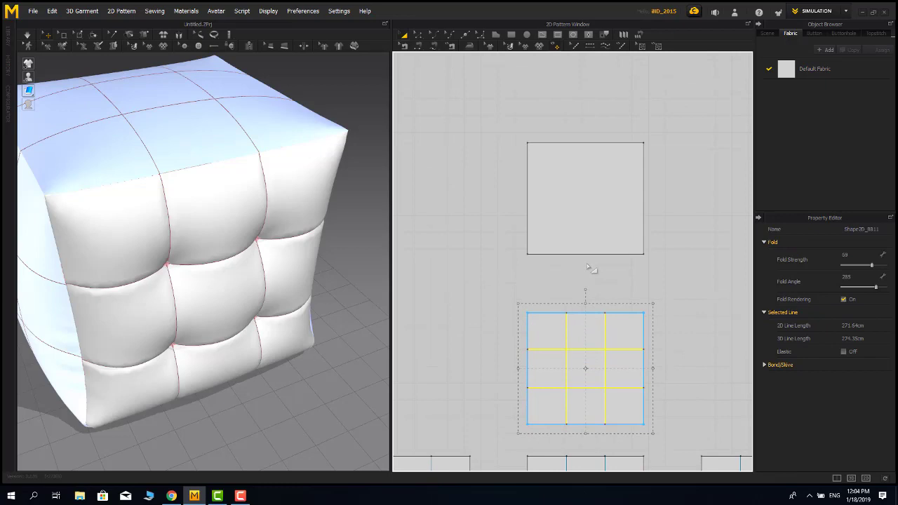
{"action": "scroll", "coordinate": [604, 370], "scroll_direction": "up", "scroll_amount": 3}
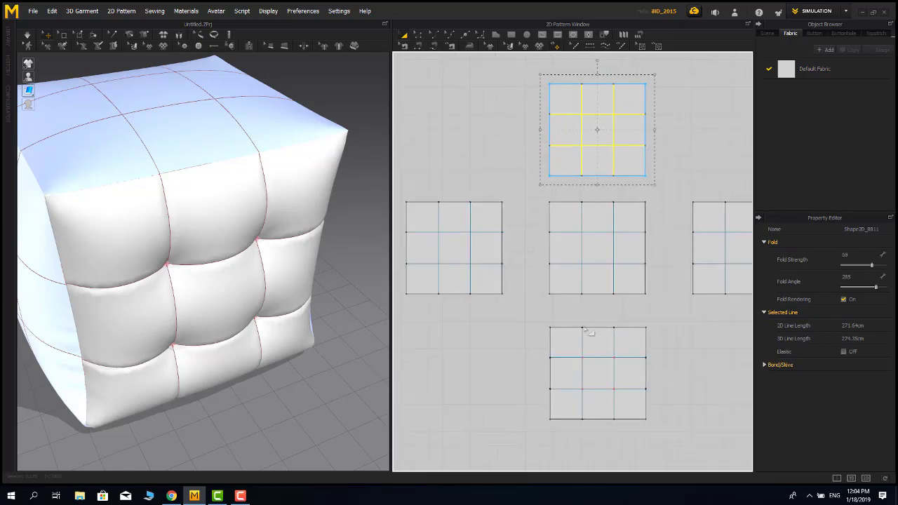
Step: Set the pressure of the square left of the central one to 10 and its weft and warp shrinkage to 103
{"action": "left_click", "coordinate": [301, 199]}
{"action": "right_click_drag", "start_coordinate": [268, 237], "coordinate": [290, 241]}
{"action": "left_click", "coordinate": [168, 178]}
{"action": "middle_click_drag", "start_coordinate": [157, 185], "coordinate": [271, 309]}
{"action": "left_click", "coordinate": [272, 309]}
{"action": "scroll", "coordinate": [256, 303], "scroll_direction": "up", "scroll_amount": 3}
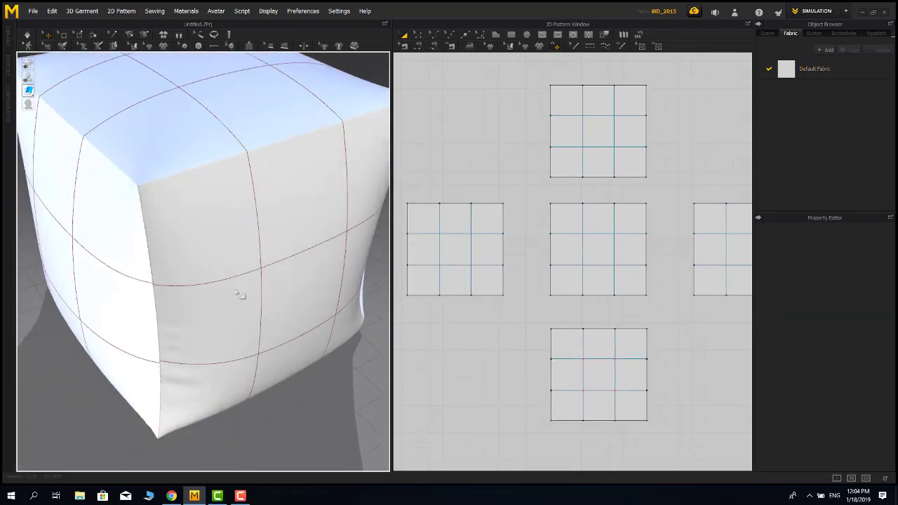
{"action": "right_click_drag", "start_coordinate": [241, 297], "coordinate": [232, 291]}
{"action": "left_click", "coordinate": [232, 290]}
{"action": "left_click", "coordinate": [851, 414]}
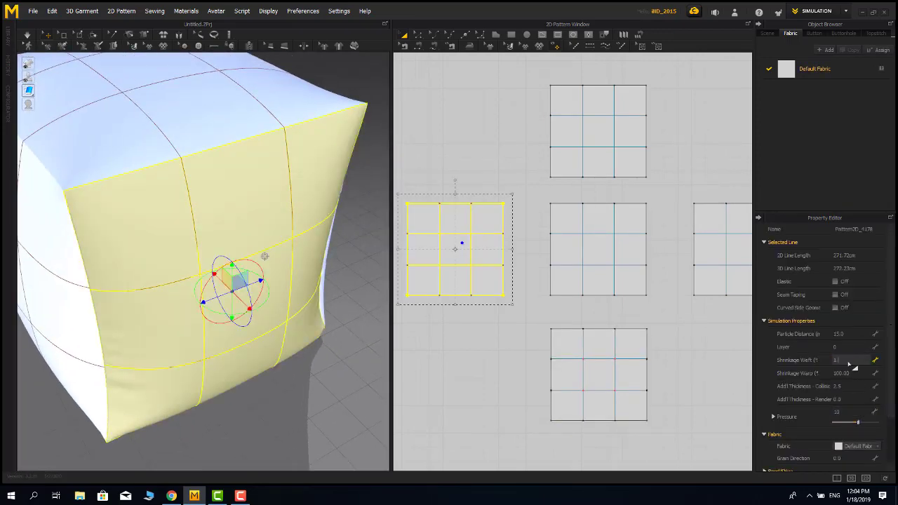
Step: Pin the four fold-line crossings on the face of the square left of the central one
{"action": "scroll", "coordinate": [292, 220], "scroll_direction": "up", "scroll_amount": 1}
{"action": "right_click_drag", "start_coordinate": [316, 245], "coordinate": [244, 211]}
{"action": "left_click", "coordinate": [197, 251]}
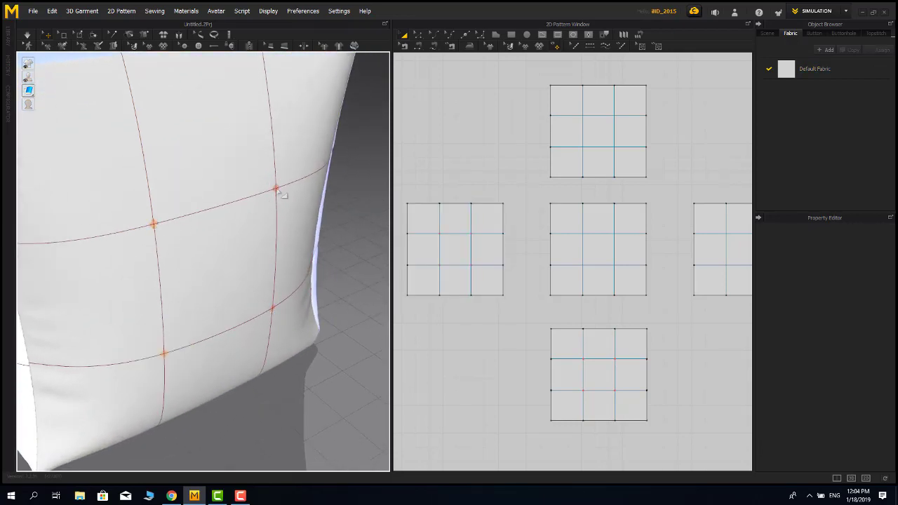
{"action": "left_click", "coordinate": [153, 225]}
{"action": "mouse_move", "coordinate": [154, 224]}
{"action": "right_mouse_down"}
{"action": "mouse_move", "coordinate": [307, 304]}
{"action": "mouse_move", "coordinate": [231, 297]}
{"action": "mouse_move", "coordinate": [226, 267]}
{"action": "mouse_move", "coordinate": [192, 282]}
{"action": "mouse_move", "coordinate": [144, 232]}
{"action": "right_mouse_up"}
{"action": "scroll", "coordinate": [231, 296], "scroll_direction": "down", "scroll_amount": 1}
Step: Push that face's four pins into the cube and simulate to form the tufted padding
{"action": "key", "text": "space"}
{"action": "key", "text": "space"}
{"action": "left_click", "coordinate": [144, 229]}
{"action": "left_click", "coordinate": [275, 397]}
{"action": "right_click_drag", "start_coordinate": [166, 357], "coordinate": [197, 284]}
{"action": "scroll", "coordinate": [264, 341], "scroll_direction": "up", "scroll_amount": 1}
{"action": "left_click", "coordinate": [135, 228]}
{"action": "right_click_drag", "start_coordinate": [137, 232], "coordinate": [320, 288]}
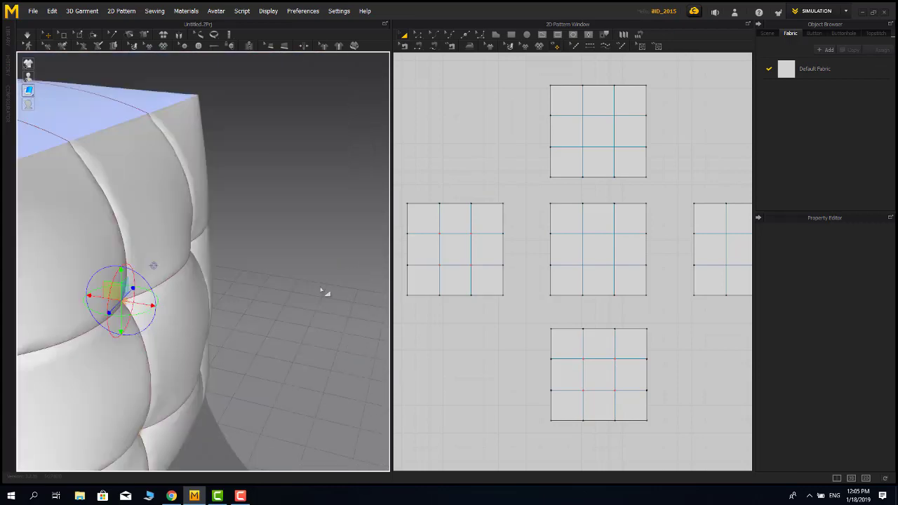
{"action": "right_click_drag", "start_coordinate": [123, 303], "coordinate": [149, 366]}
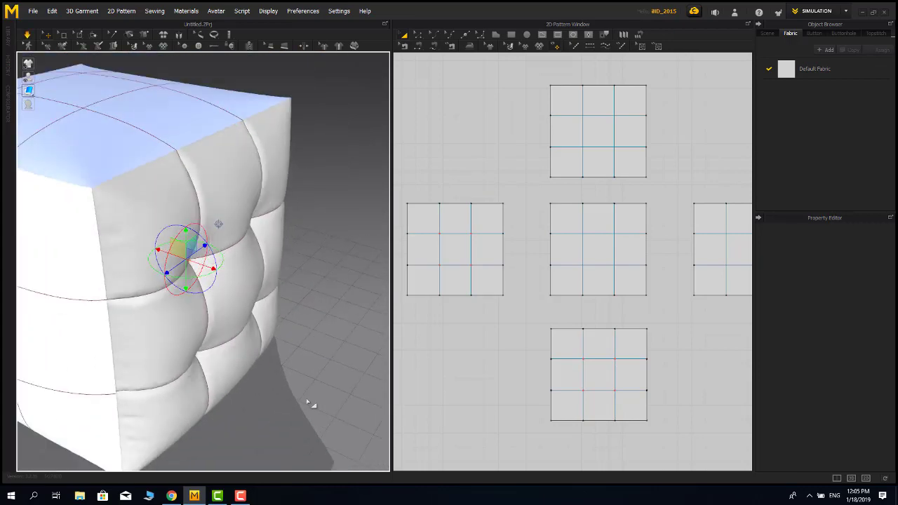
{"action": "left_click", "coordinate": [306, 398]}
{"action": "mouse_move", "coordinate": [218, 324]}
{"action": "right_mouse_down"}
{"action": "mouse_move", "coordinate": [257, 315]}
{"action": "mouse_move", "coordinate": [194, 336]}
{"action": "mouse_move", "coordinate": [223, 322]}
{"action": "right_mouse_up"}
{"action": "left_click", "coordinate": [214, 283]}
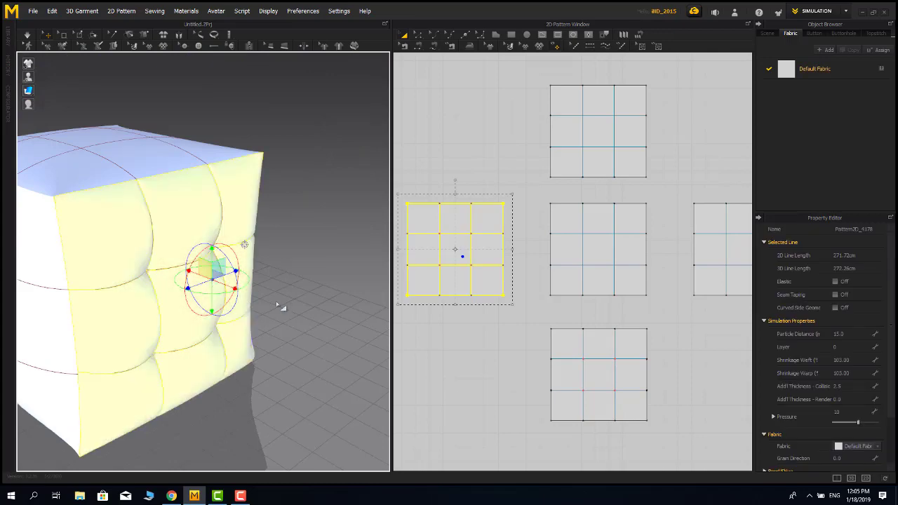
{"action": "left_click", "coordinate": [282, 307]}
Step: Pin the four fold-line crossings on the square right of the central one and push the pins into the cube
{"action": "right_click_drag", "start_coordinate": [275, 309], "coordinate": [261, 327]}
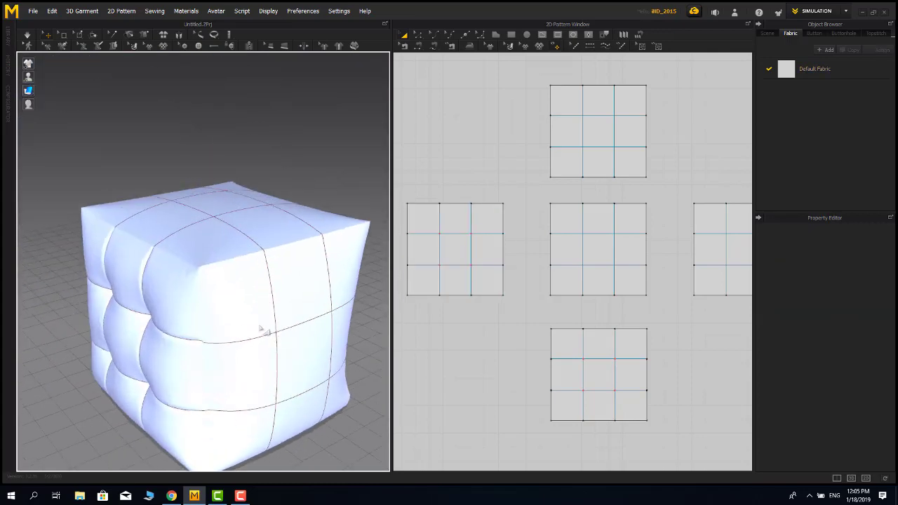
{"action": "left_click", "coordinate": [274, 347]}
{"action": "left_click", "coordinate": [317, 199]}
{"action": "right_click_drag", "start_coordinate": [317, 198], "coordinate": [230, 220]}
{"action": "scroll", "coordinate": [217, 215], "scroll_direction": "up", "scroll_amount": 5}
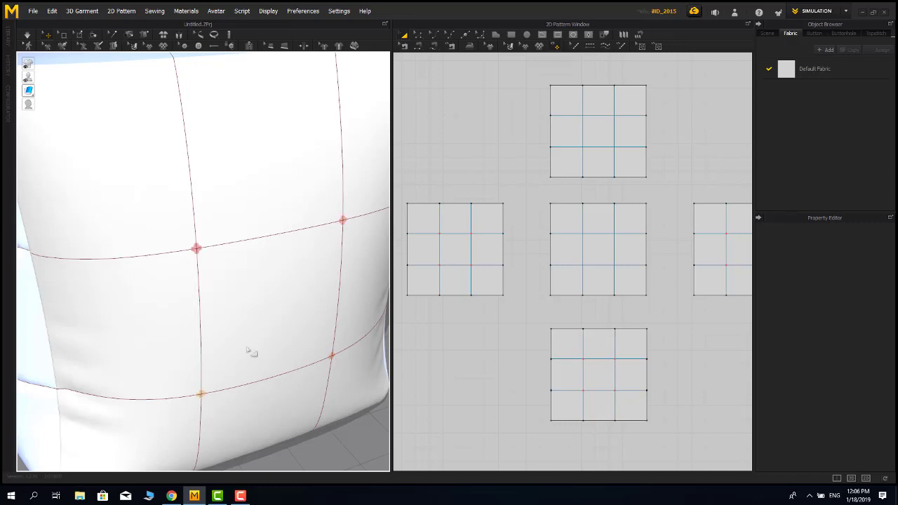
{"action": "middle_click_drag", "start_coordinate": [249, 351], "coordinate": [158, 276]}
{"action": "right_click_drag", "start_coordinate": [277, 197], "coordinate": [133, 295]}
{"action": "left_click", "coordinate": [187, 308]}
{"action": "right_click_drag", "start_coordinate": [189, 311], "coordinate": [242, 333]}
{"action": "left_click_drag", "start_coordinate": [268, 350], "coordinate": [254, 342]}
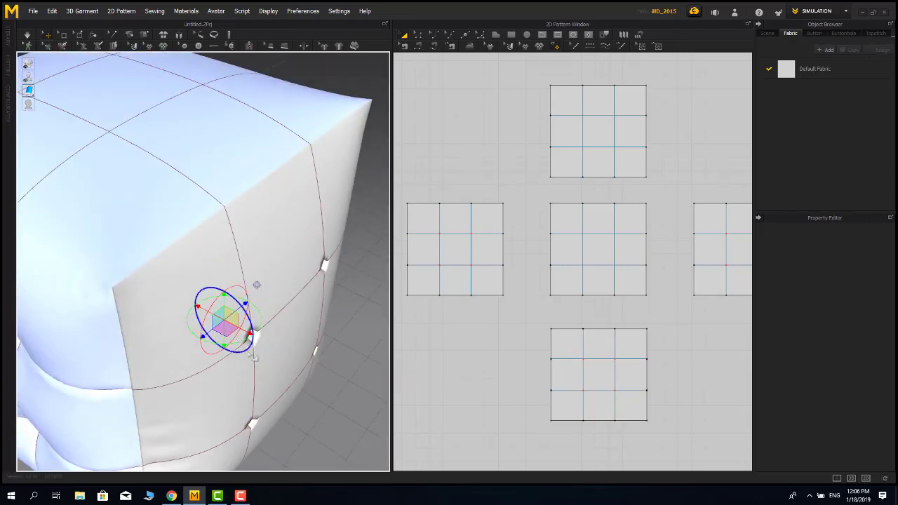
Step: Set the right-hand square's pressure to 10 and its weft and warp shrinkage to 103, and simulate
{"action": "scroll", "coordinate": [254, 355], "scroll_direction": "down", "scroll_amount": 5}
{"action": "left_click", "coordinate": [242, 353]}
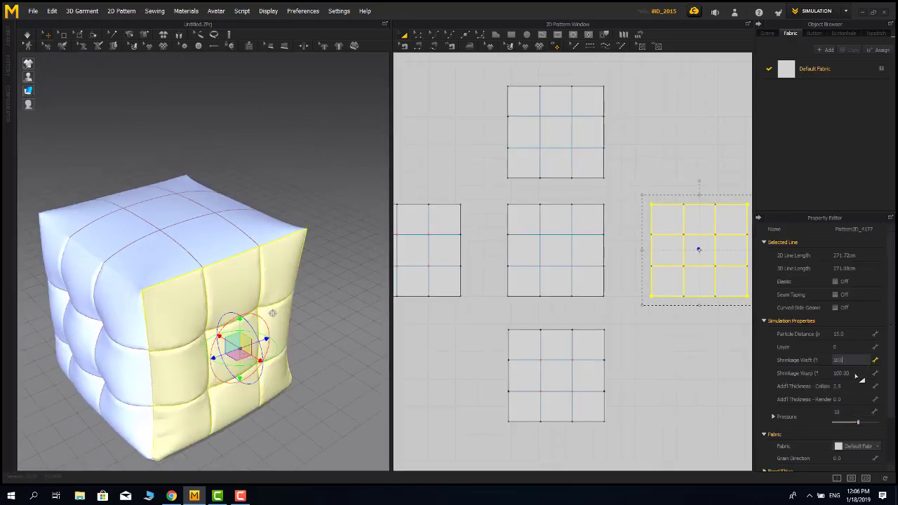
{"action": "right_click_drag", "start_coordinate": [305, 314], "coordinate": [336, 349]}
{"action": "right_click_drag", "start_coordinate": [305, 381], "coordinate": [323, 344]}
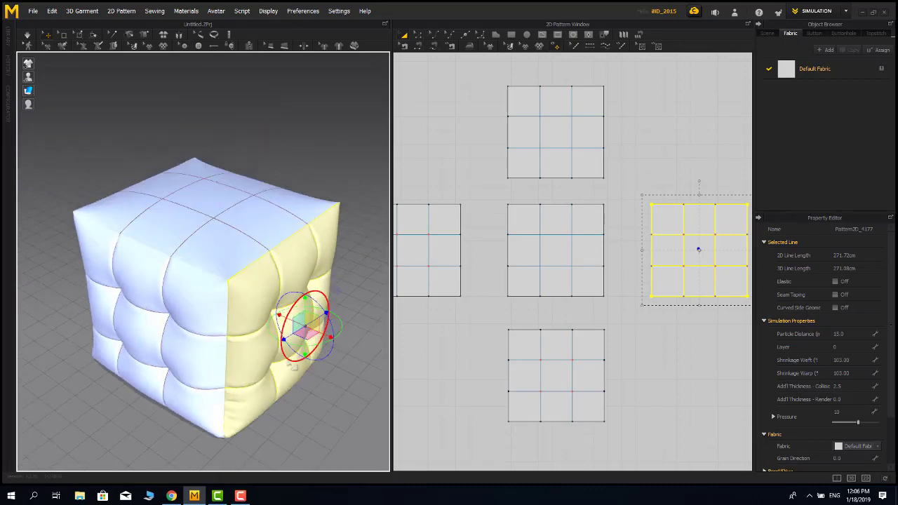
{"action": "middle_click_drag", "start_coordinate": [322, 345], "coordinate": [281, 300]}
{"action": "left_click", "coordinate": [284, 341]}
Step: Pin the four fold-line crossings on the square directly above the central one and push the pins into the cube
{"action": "scroll", "coordinate": [284, 341], "scroll_direction": "down", "scroll_amount": 4}
{"action": "right_click_drag", "start_coordinate": [274, 309], "coordinate": [394, 294]}
{"action": "scroll", "coordinate": [283, 319], "scroll_direction": "up", "scroll_amount": 4}
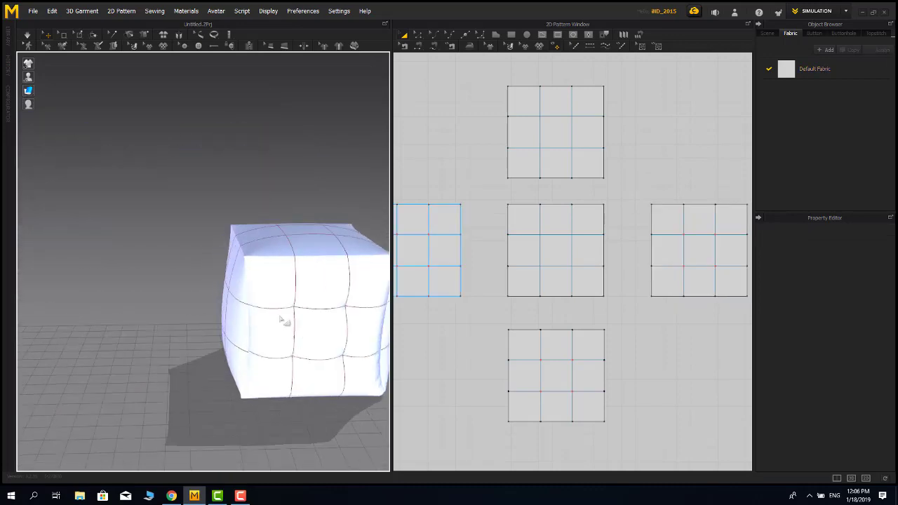
{"action": "right_click_drag", "start_coordinate": [283, 320], "coordinate": [163, 311]}
{"action": "left_click", "coordinate": [168, 314]}
{"action": "scroll", "coordinate": [206, 330], "scroll_direction": "up", "scroll_amount": 6}
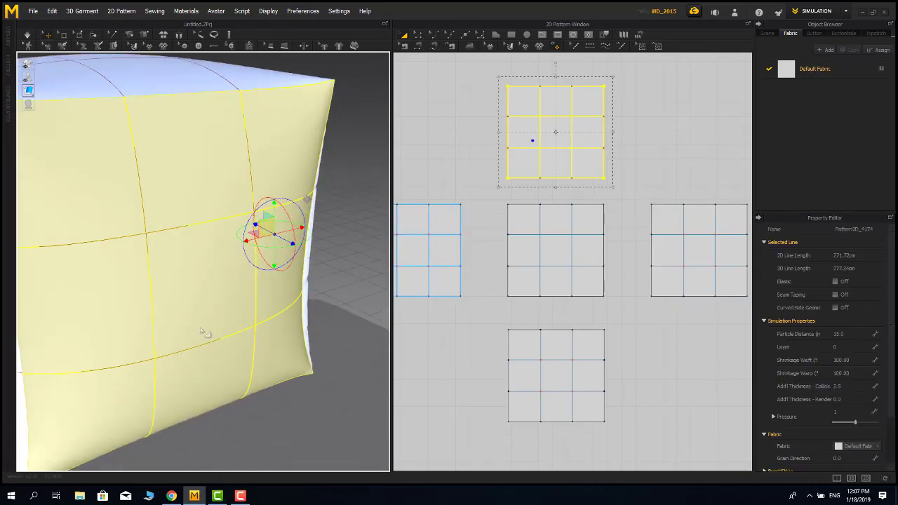
{"action": "left_click", "coordinate": [229, 332]}
{"action": "right_click_drag", "start_coordinate": [229, 332], "coordinate": [179, 275]}
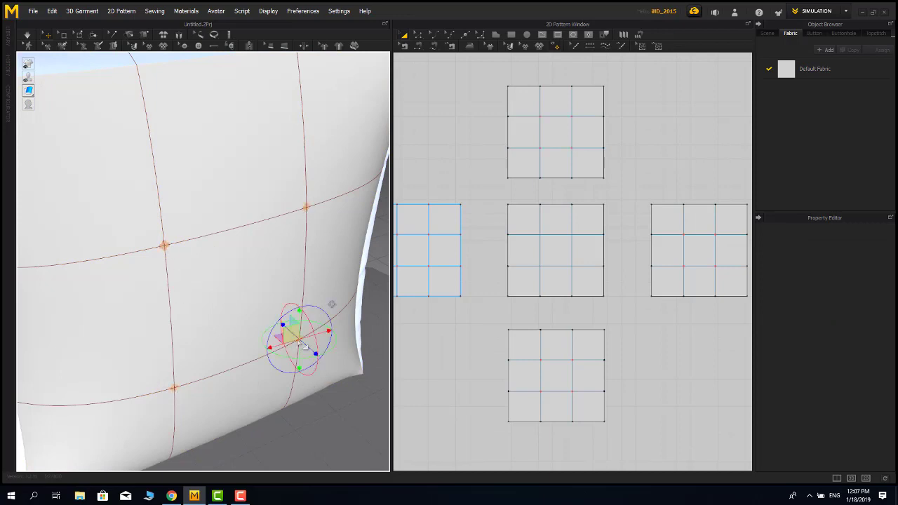
{"action": "scroll", "coordinate": [304, 346], "scroll_direction": "down", "scroll_amount": 5}
{"action": "scroll", "coordinate": [309, 357], "scroll_direction": "up", "scroll_amount": 3}
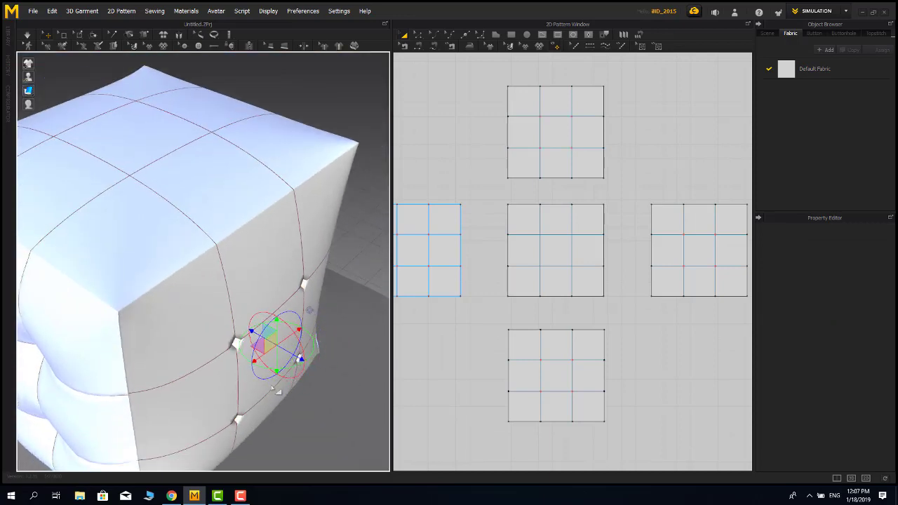
{"action": "right_click_drag", "start_coordinate": [272, 387], "coordinate": [223, 325]}
Step: Set the pressure of the square directly above the central one to 10 and both shrinkages to 103, and simulate
{"action": "left_click", "coordinate": [222, 287]}
{"action": "left_click", "coordinate": [847, 413]}
{"action": "type", "text": "10"}
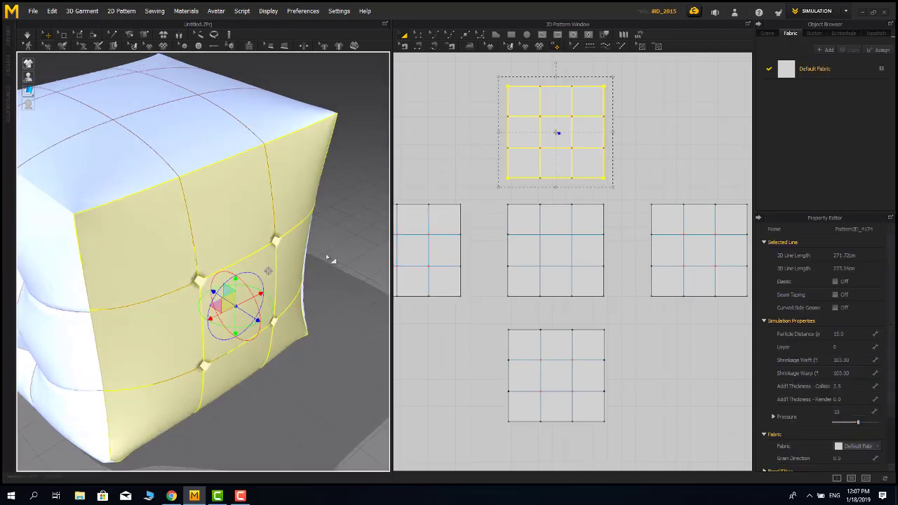
{"action": "key", "text": "space"}
{"action": "key", "text": "space"}
{"action": "left_click", "coordinate": [331, 257]}
{"action": "right_click_drag", "start_coordinate": [261, 325], "coordinate": [237, 288]}
{"action": "scroll", "coordinate": [237, 287], "scroll_direction": "down", "scroll_amount": 1}
{"action": "middle_click_drag", "start_coordinate": [237, 286], "coordinate": [244, 321]}
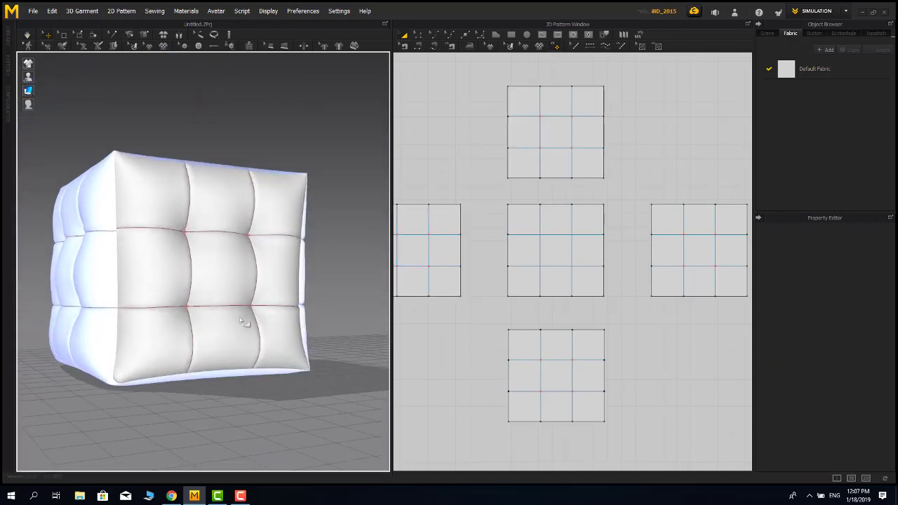
Step: Set the blank bottom-face square's pressure to 5 and its weft and warp shrinkage to 102
{"action": "left_click", "coordinate": [228, 366]}
{"action": "right_click_drag", "start_coordinate": [244, 321], "coordinate": [215, 303]}
{"action": "left_click", "coordinate": [854, 414]}
{"action": "left_click", "coordinate": [855, 363]}
{"action": "type", "text": "15.0"}
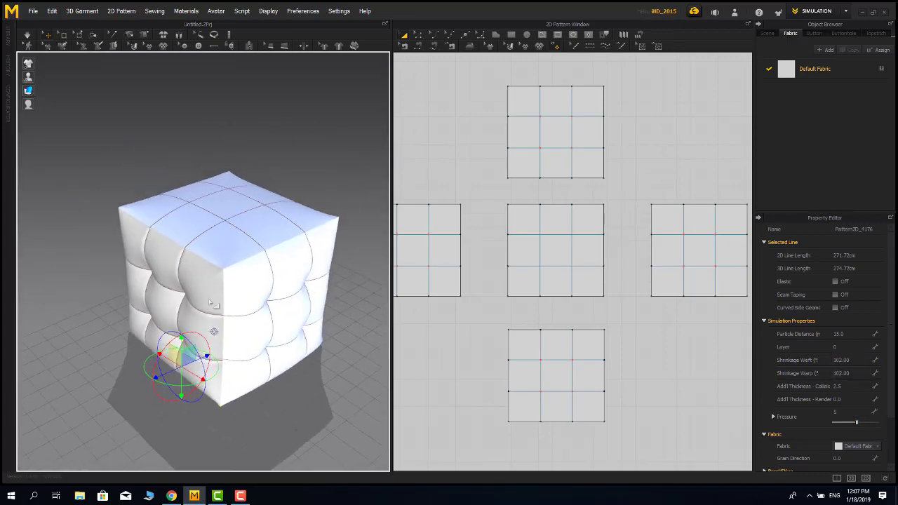
Step: Pin the four fold-line crossings on the cube's top face
{"action": "left_click", "coordinate": [304, 191]}
{"action": "right_click_drag", "start_coordinate": [293, 210], "coordinate": [277, 289]}
{"action": "scroll", "coordinate": [235, 284], "scroll_direction": "up", "scroll_amount": 2}
{"action": "left_click", "coordinate": [231, 290]}
{"action": "scroll", "coordinate": [233, 294], "scroll_direction": "up", "scroll_amount": 2}
{"action": "left_click", "coordinate": [295, 119]}
{"action": "left_click", "coordinate": [257, 294]}
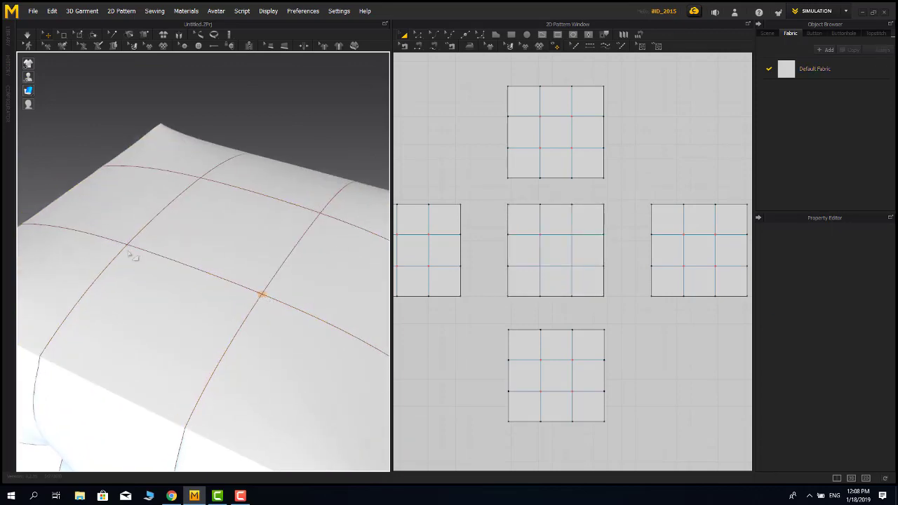
{"action": "left_click", "coordinate": [130, 249]}
{"action": "scroll", "coordinate": [310, 232], "scroll_direction": "up", "scroll_amount": 2}
{"action": "middle_click_drag", "start_coordinate": [310, 232], "coordinate": [304, 303]}
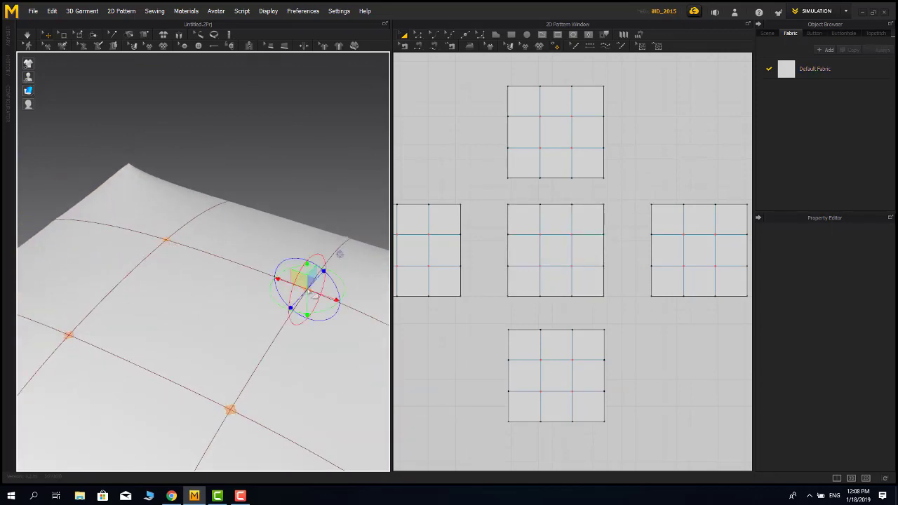
Step: Push the top face's four pins down into the cube, then adjust the top square's pressure and simulate
{"action": "right_click_drag", "start_coordinate": [339, 254], "coordinate": [247, 234]}
{"action": "right_click_drag", "start_coordinate": [307, 270], "coordinate": [296, 226]}
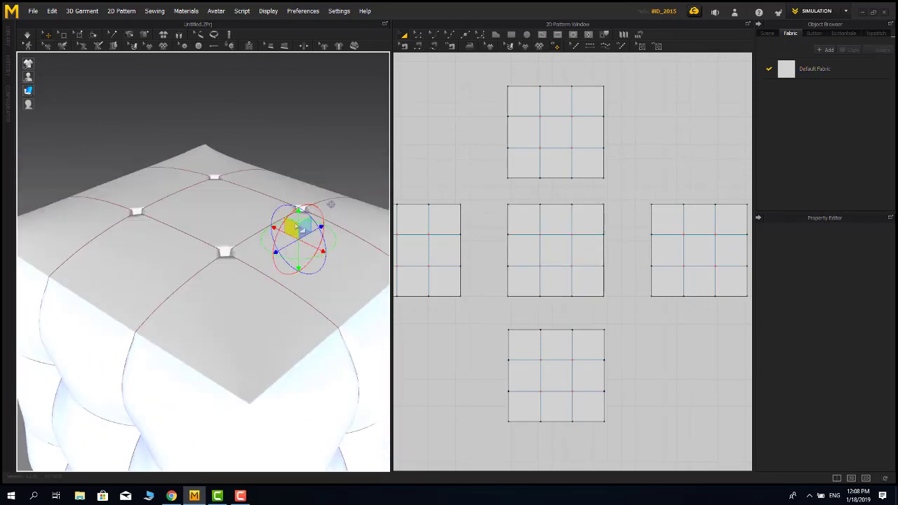
{"action": "key", "text": "space"}
{"action": "left_click", "coordinate": [286, 203]}
{"action": "left_click", "coordinate": [847, 412]}
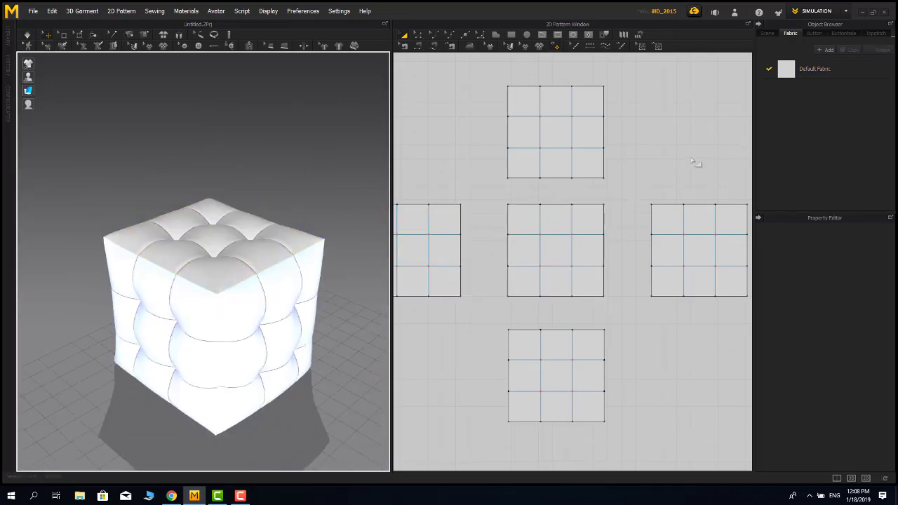
Step: Edit the pressure of one side face of the cube and simulate
{"action": "scroll", "coordinate": [698, 169], "scroll_direction": "down", "scroll_amount": 2}
{"action": "left_click_drag", "start_coordinate": [708, 180], "coordinate": [482, 371]}
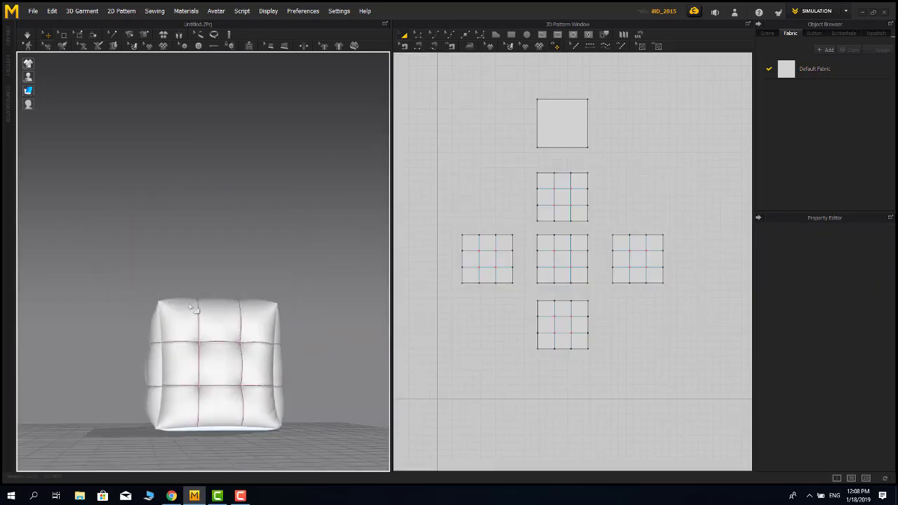
{"action": "right_click_drag", "start_coordinate": [189, 306], "coordinate": [149, 395]}
{"action": "scroll", "coordinate": [162, 319], "scroll_direction": "up", "scroll_amount": 2}
{"action": "left_click", "coordinate": [147, 391]}
{"action": "left_click", "coordinate": [844, 416]}
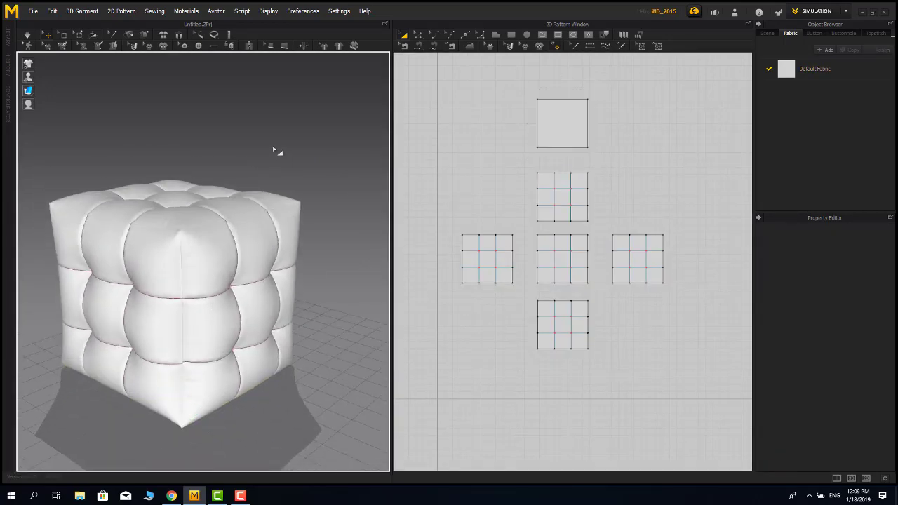
Step: Select all six squares and raise the whole cube well above the floor
{"action": "left_click_drag", "start_coordinate": [672, 91], "coordinate": [509, 344]}
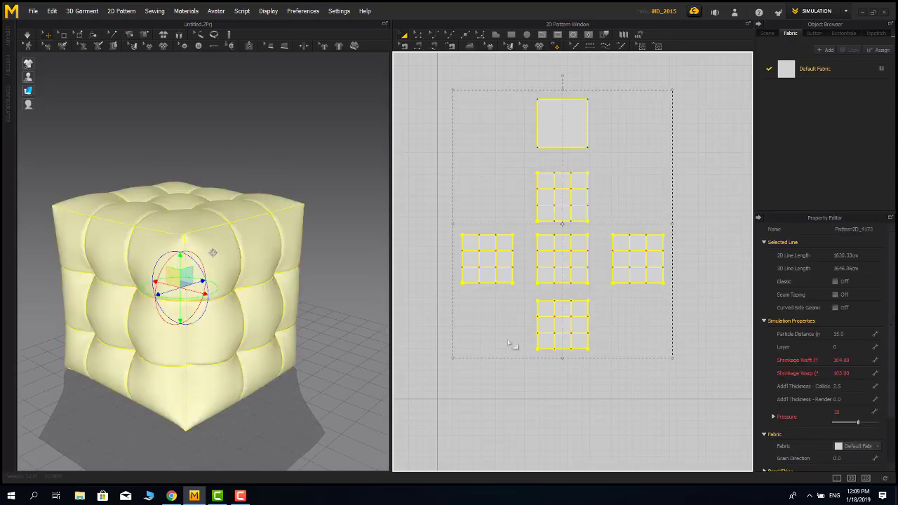
{"action": "middle_click_drag", "start_coordinate": [509, 344], "coordinate": [515, 395]}
{"action": "left_click", "coordinate": [515, 224]}
{"action": "scroll", "coordinate": [582, 248], "scroll_direction": "up", "scroll_amount": 3}
{"action": "scroll", "coordinate": [582, 248], "scroll_direction": "down", "scroll_amount": 5}
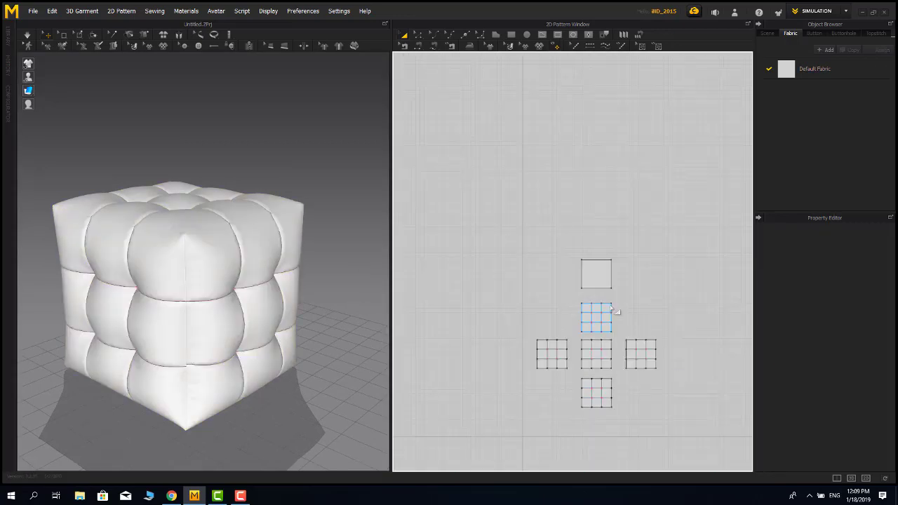
{"action": "scroll", "coordinate": [582, 280], "scroll_direction": "up", "scroll_amount": 2}
{"action": "key", "text": "ctrl+a"}
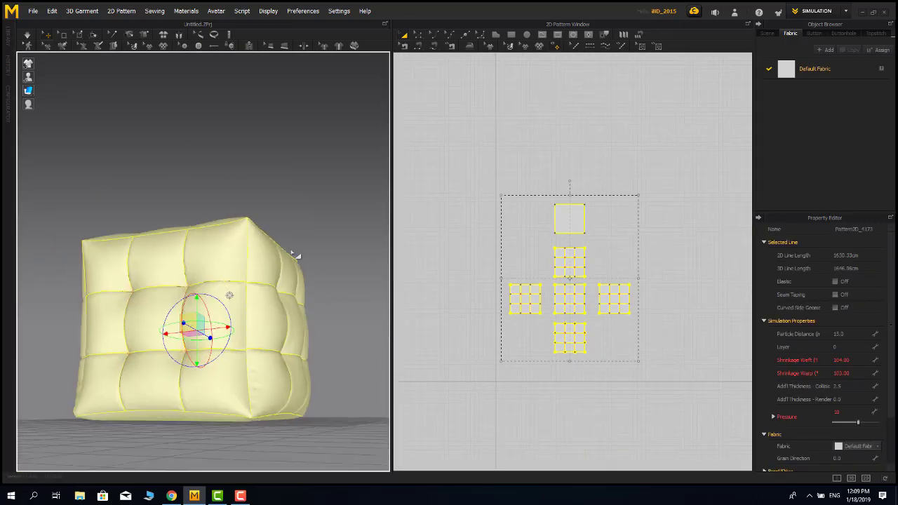
{"action": "right_click_drag", "start_coordinate": [293, 254], "coordinate": [281, 270]}
{"action": "left_click_drag", "start_coordinate": [223, 286], "coordinate": [223, 141]}
{"action": "right_click_drag", "start_coordinate": [351, 301], "coordinate": [364, 274]}
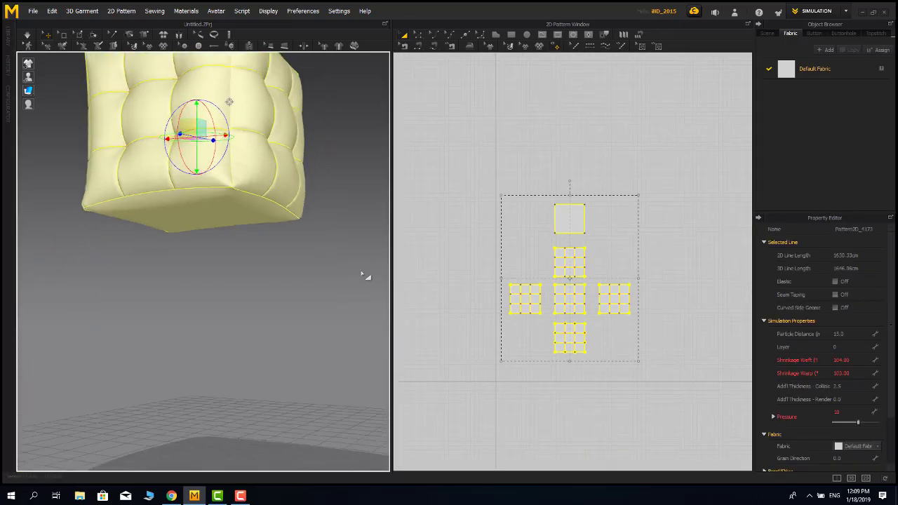
Step: Examine the cube's underside and locate its blank square in the 2D pattern layout
{"action": "left_click", "coordinate": [181, 216]}
{"action": "left_click", "coordinate": [375, 281]}
{"action": "left_click", "coordinate": [449, 358]}
{"action": "key", "text": "ctrl+a"}
{"action": "left_click", "coordinate": [309, 302]}
{"action": "left_click", "coordinate": [220, 216]}
{"action": "scroll", "coordinate": [571, 223], "scroll_direction": "up", "scroll_amount": 5}
{"action": "scroll", "coordinate": [578, 239], "scroll_direction": "down", "scroll_amount": 4}
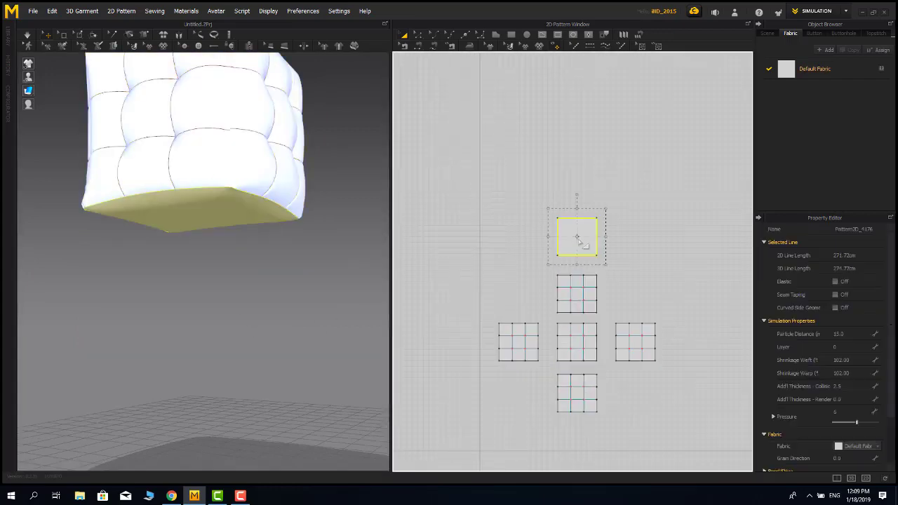
{"action": "scroll", "coordinate": [578, 238], "scroll_direction": "up", "scroll_amount": 5}
{"action": "middle_click_drag", "start_coordinate": [579, 238], "coordinate": [558, 195]}
Step: Copy the four internal fold lines from the square below the blank one and paste them onto the blank bottom-face square
{"action": "left_click", "coordinate": [574, 388]}
{"action": "left_click", "coordinate": [769, 33]}
{"action": "left_click", "coordinate": [580, 373]}
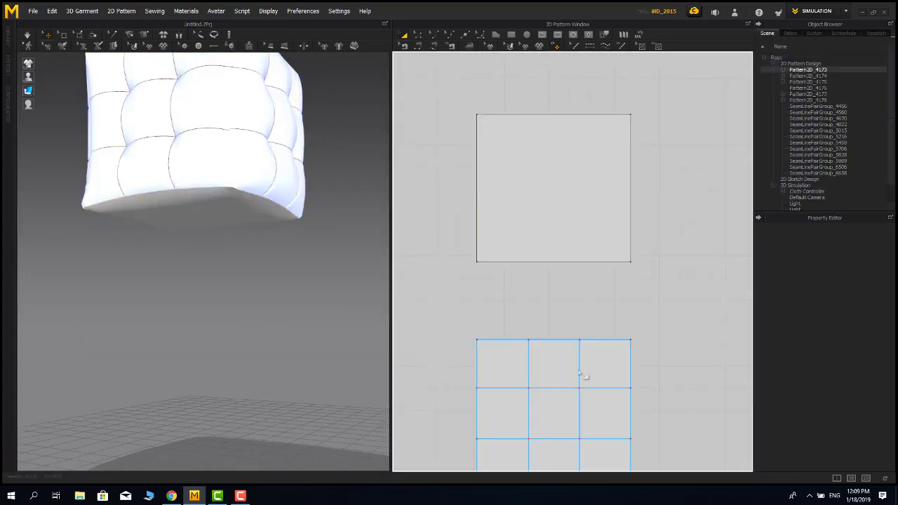
{"action": "key", "text": "ctrl+v"}
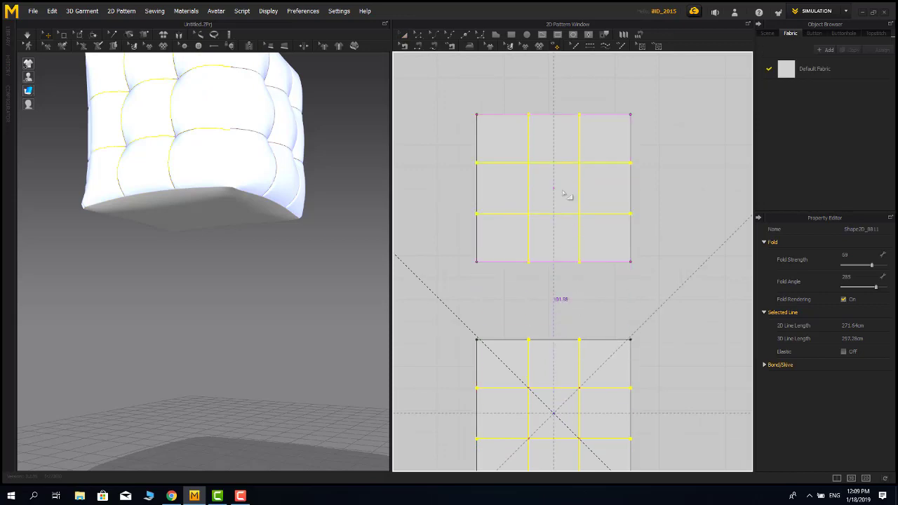
{"action": "left_click", "coordinate": [567, 195], "text": "shift"}
Step: Pin the four fold-line crossings on the cube's bottom face
{"action": "scroll", "coordinate": [215, 235], "scroll_direction": "down", "scroll_amount": 3}
{"action": "right_click_drag", "start_coordinate": [215, 235], "coordinate": [309, 288]}
{"action": "scroll", "coordinate": [234, 262], "scroll_direction": "up", "scroll_amount": 4}
{"action": "scroll", "coordinate": [234, 261], "scroll_direction": "up", "scroll_amount": 3}
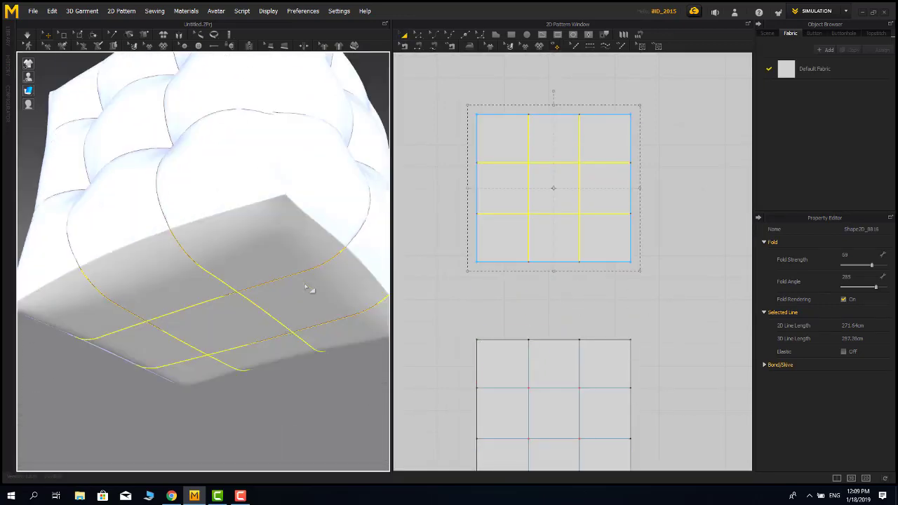
{"action": "scroll", "coordinate": [245, 356], "scroll_direction": "up", "scroll_amount": 3}
{"action": "mouse_move", "coordinate": [262, 367]}
{"action": "right_mouse_down"}
{"action": "mouse_move", "coordinate": [260, 346]}
{"action": "mouse_move", "coordinate": [259, 356]}
{"action": "right_mouse_up"}
{"action": "left_click", "coordinate": [258, 356]}
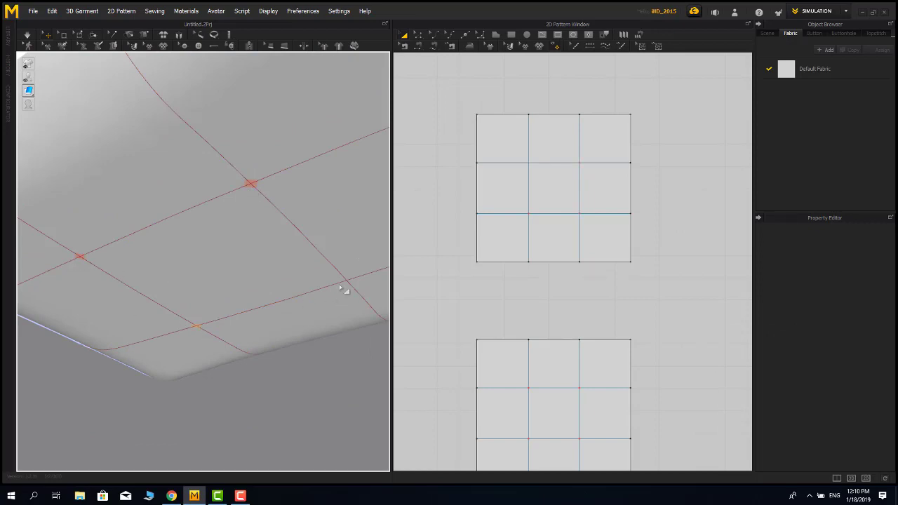
{"action": "mouse_move", "coordinate": [212, 317]}
{"action": "right_mouse_down"}
{"action": "mouse_move", "coordinate": [204, 277]}
{"action": "mouse_move", "coordinate": [214, 319]}
{"action": "right_mouse_up"}
Step: Move the bottom face's four pins up into the cube and simulate
{"action": "left_click", "coordinate": [281, 304]}
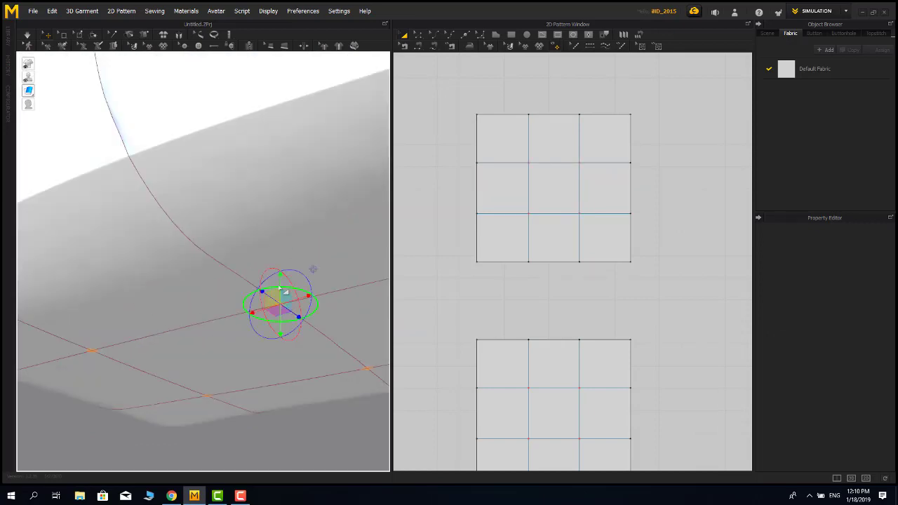
{"action": "scroll", "coordinate": [288, 246], "scroll_direction": "down", "scroll_amount": 3}
{"action": "key", "text": "space"}
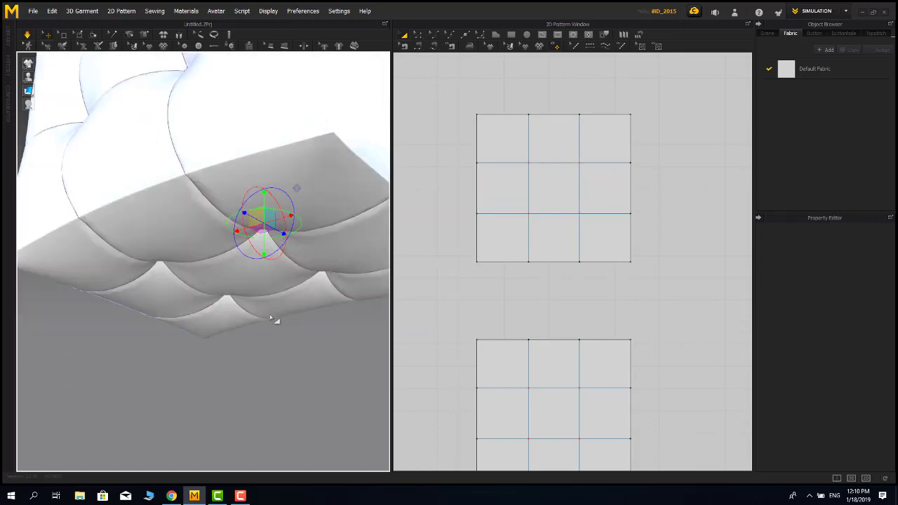
Step: Set the cube's bottom face to 102 weft and warp shrinkage and a pressure of 10
{"action": "left_click", "coordinate": [262, 262]}
{"action": "left_click", "coordinate": [850, 415]}
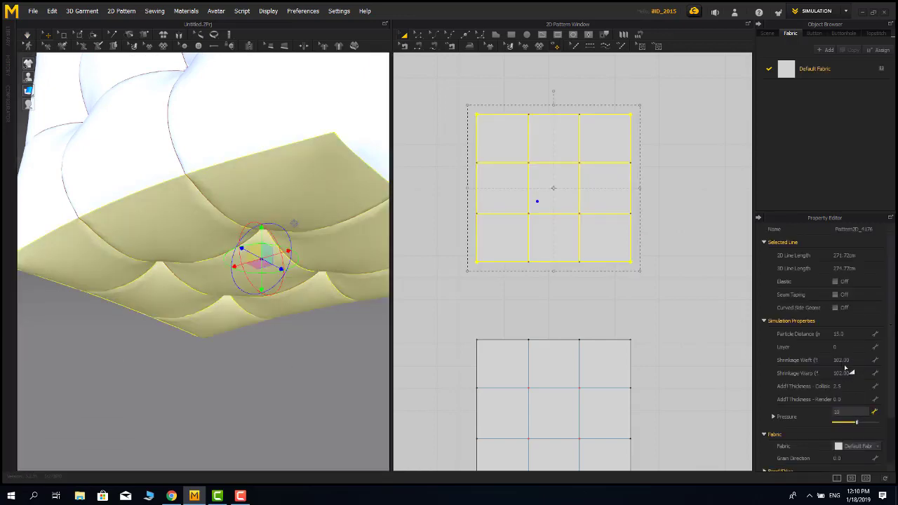
{"action": "right_click_drag", "start_coordinate": [312, 286], "coordinate": [315, 320]}
{"action": "scroll", "coordinate": [309, 302], "scroll_direction": "down", "scroll_amount": 7}
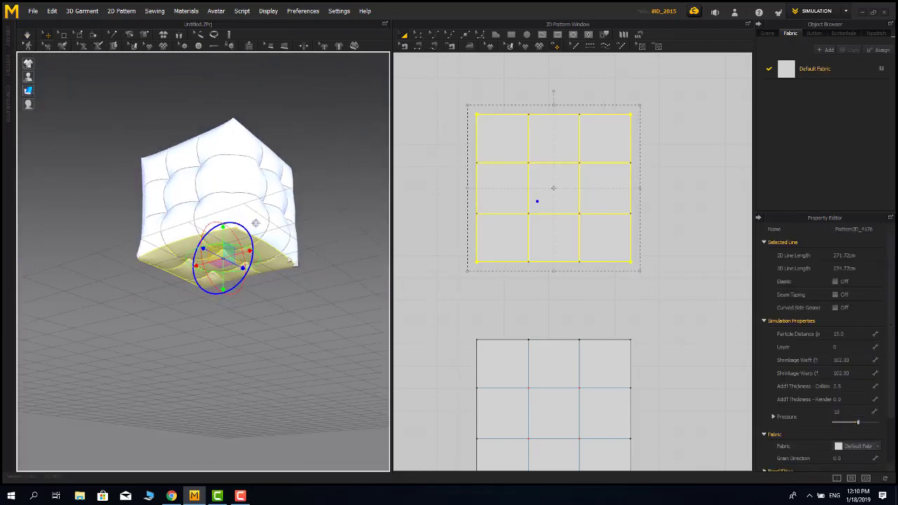
Step: Select all six squares and examine the padded cube from several angles in the 3D view
{"action": "left_click", "coordinate": [257, 285]}
{"action": "right_click_drag", "start_coordinate": [270, 245], "coordinate": [227, 281]}
{"action": "scroll", "coordinate": [611, 128], "scroll_direction": "up", "scroll_amount": 5}
{"action": "scroll", "coordinate": [609, 169], "scroll_direction": "down", "scroll_amount": 10}
{"action": "key", "text": "ctrl+a"}
{"action": "scroll", "coordinate": [227, 283], "scroll_direction": "up", "scroll_amount": 10}
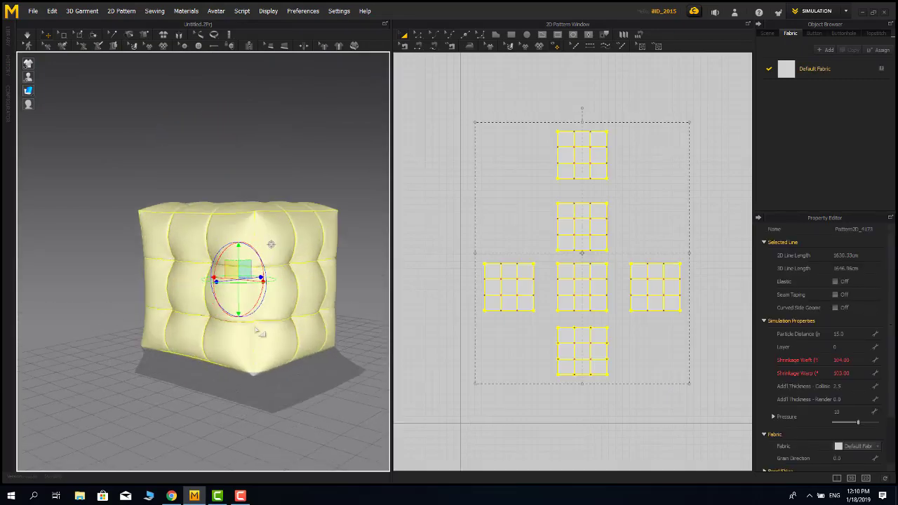
{"action": "scroll", "coordinate": [198, 307], "scroll_direction": "up", "scroll_amount": 2}
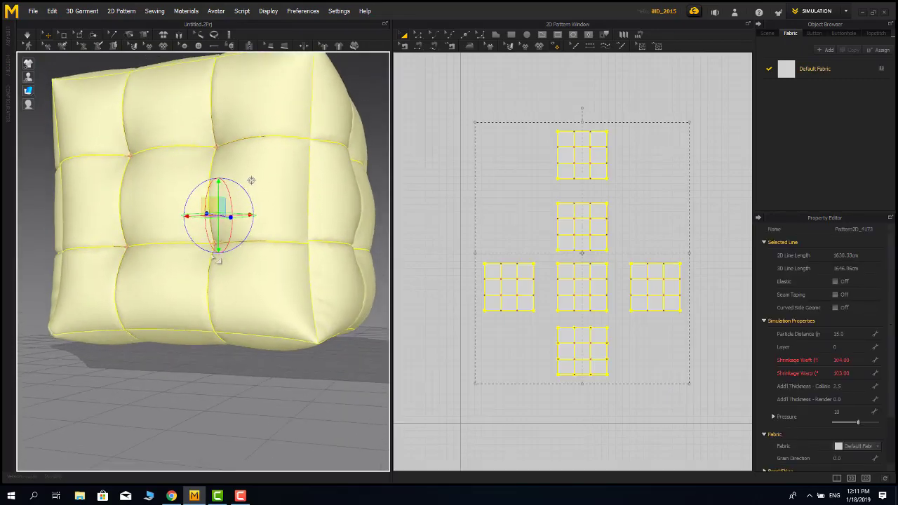
{"action": "scroll", "coordinate": [231, 270], "scroll_direction": "down", "scroll_amount": 4}
{"action": "right_click_drag", "start_coordinate": [272, 257], "coordinate": [236, 324]}
{"action": "left_click", "coordinate": [318, 138]}
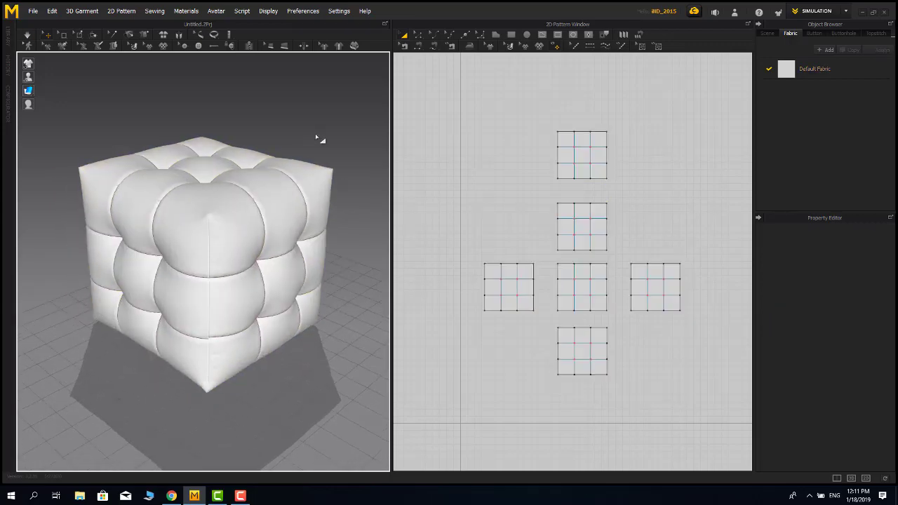
Step: Inspect the cube's lower corners and its pinned bottom face from below
{"action": "key", "text": "2"}
{"action": "right_click_drag", "start_coordinate": [364, 314], "coordinate": [123, 379]}
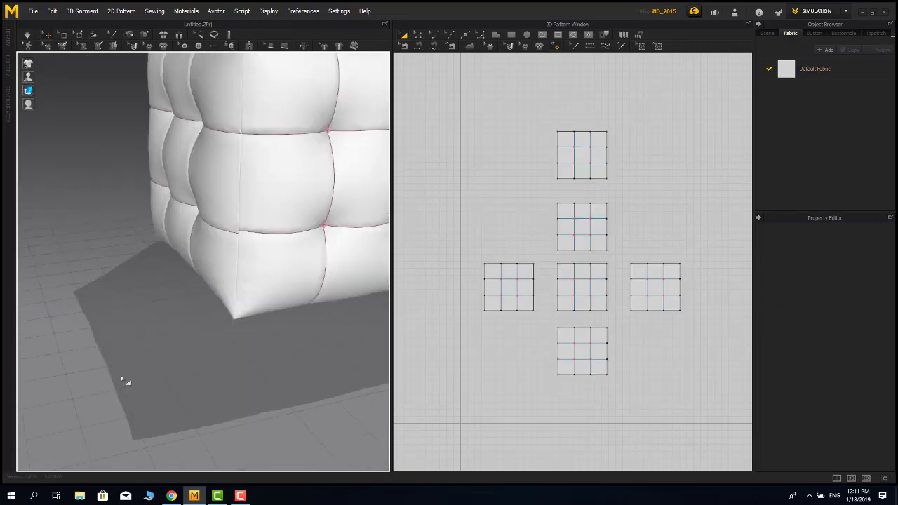
{"action": "middle_click_drag", "start_coordinate": [280, 237], "coordinate": [154, 331]}
{"action": "scroll", "coordinate": [156, 332], "scroll_direction": "down", "scroll_amount": 3}
{"action": "right_click_drag", "start_coordinate": [155, 333], "coordinate": [250, 263]}
{"action": "scroll", "coordinate": [146, 305], "scroll_direction": "up", "scroll_amount": 2}
{"action": "middle_click_drag", "start_coordinate": [250, 264], "coordinate": [253, 229]}
{"action": "scroll", "coordinate": [252, 229], "scroll_direction": "up", "scroll_amount": 3}
{"action": "left_click", "coordinate": [280, 304]}
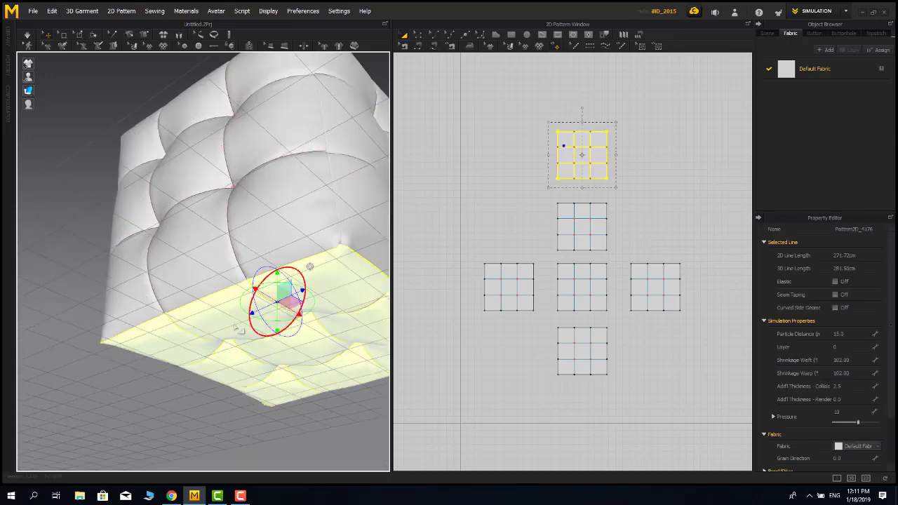
{"action": "right_click_drag", "start_coordinate": [311, 267], "coordinate": [229, 321]}
{"action": "scroll", "coordinate": [547, 235], "scroll_direction": "down", "scroll_amount": 4}
Step: Try placing a plain copy of the six squares above the originals, and delete that copy
{"action": "left_click_drag", "start_coordinate": [628, 175], "coordinate": [522, 337]}
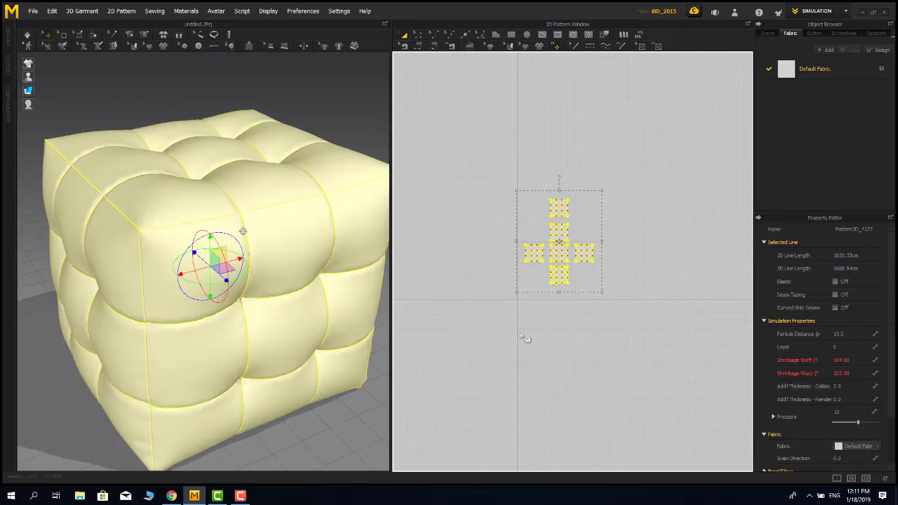
{"action": "scroll", "coordinate": [560, 307], "scroll_direction": "down", "scroll_amount": 2}
{"action": "middle_click_drag", "start_coordinate": [561, 307], "coordinate": [528, 367]}
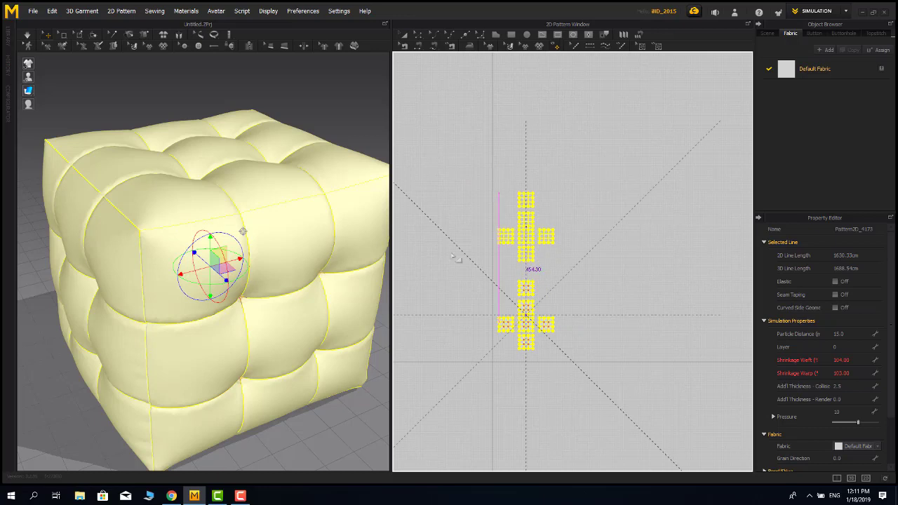
{"action": "left_click", "coordinate": [526, 227]}
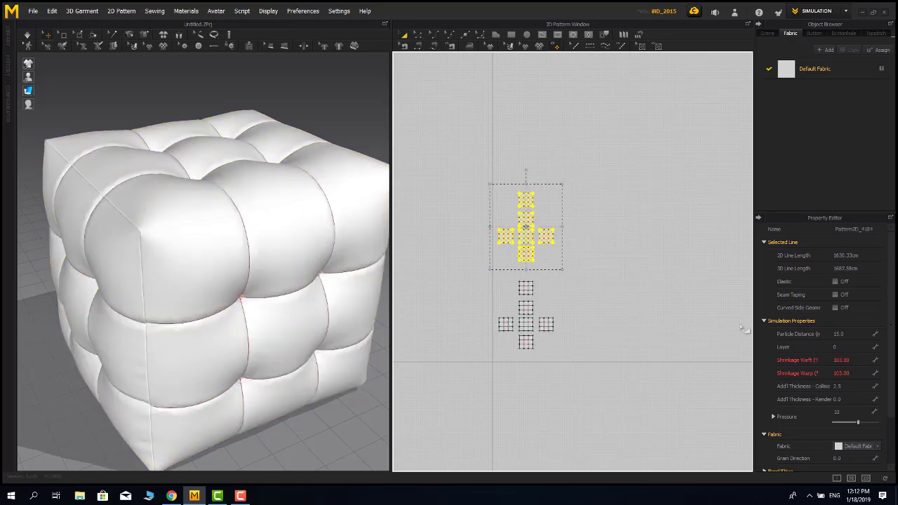
{"action": "left_click_drag", "start_coordinate": [597, 180], "coordinate": [466, 276]}
{"action": "key", "text": "Delete"}
Step: Clone the six squares as a sewn layer and place the clones above the originals in the 2D pattern layout
{"action": "scroll", "coordinate": [513, 310], "scroll_direction": "up", "scroll_amount": 4}
{"action": "left_click_drag", "start_coordinate": [625, 226], "coordinate": [469, 410]}
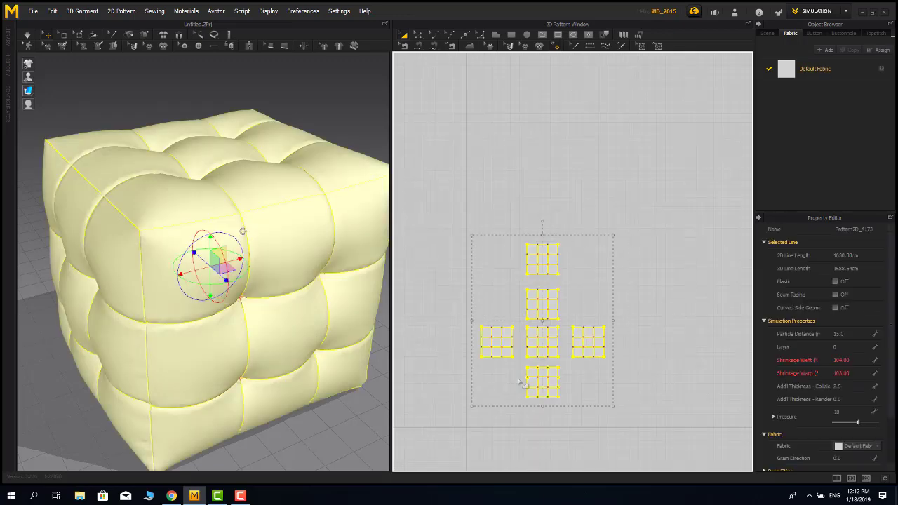
{"action": "right_click", "coordinate": [535, 385]}
{"action": "left_click", "coordinate": [609, 262]}
{"action": "left_click", "coordinate": [563, 210]}
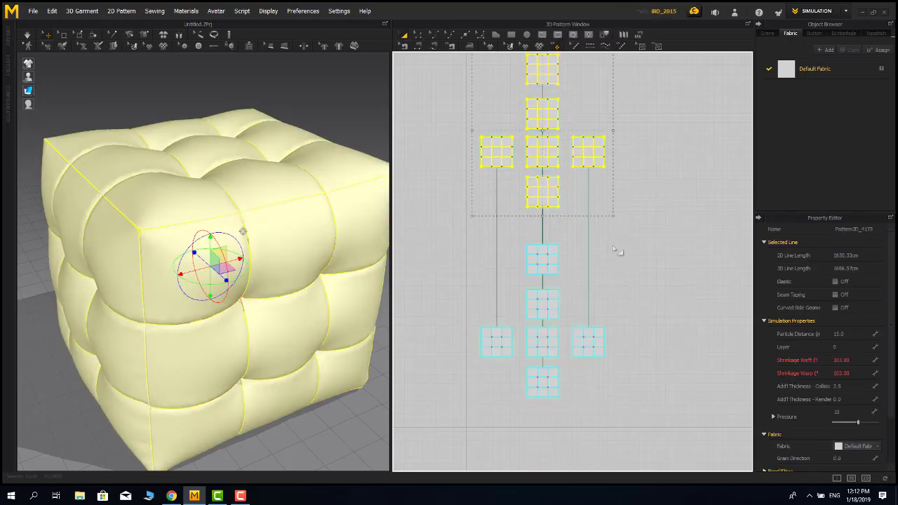
Step: Widen the 3D view and simulate the two-layer cube
{"action": "left_click_drag", "start_coordinate": [649, 230], "coordinate": [450, 447]}
{"action": "left_click", "coordinate": [325, 422]}
{"action": "scroll", "coordinate": [142, 236], "scroll_direction": "down", "scroll_amount": 2}
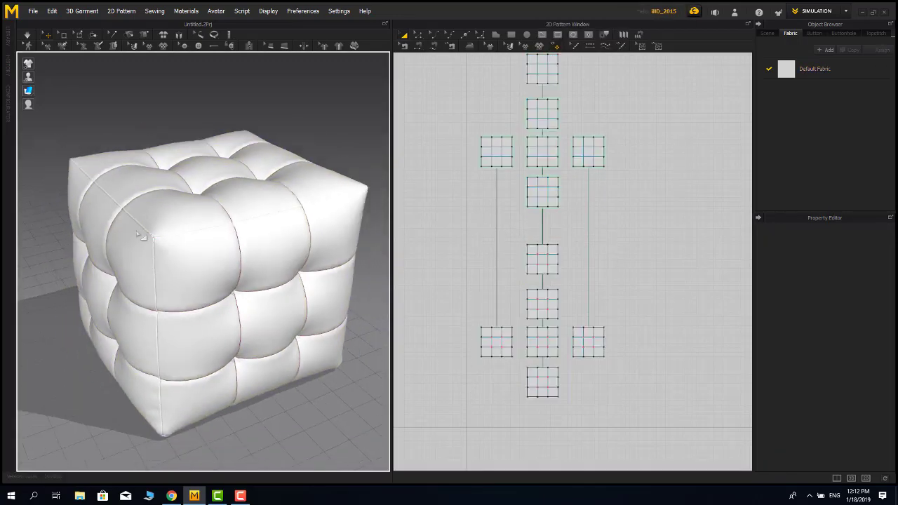
{"action": "scroll", "coordinate": [124, 213], "scroll_direction": "up", "scroll_amount": 5}
{"action": "scroll", "coordinate": [204, 240], "scroll_direction": "down", "scroll_amount": 6}
{"action": "right_click_drag", "start_coordinate": [204, 241], "coordinate": [184, 301]}
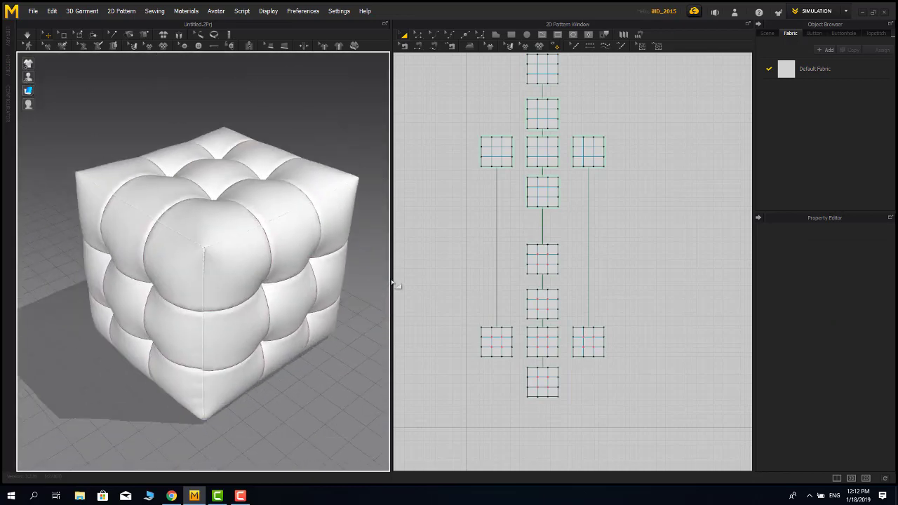
{"action": "left_click_drag", "start_coordinate": [392, 285], "coordinate": [429, 285]}
{"action": "scroll", "coordinate": [293, 257], "scroll_direction": "up", "scroll_amount": 1}
{"action": "right_click_drag", "start_coordinate": [293, 257], "coordinate": [354, 114]}
{"action": "key", "text": "space"}
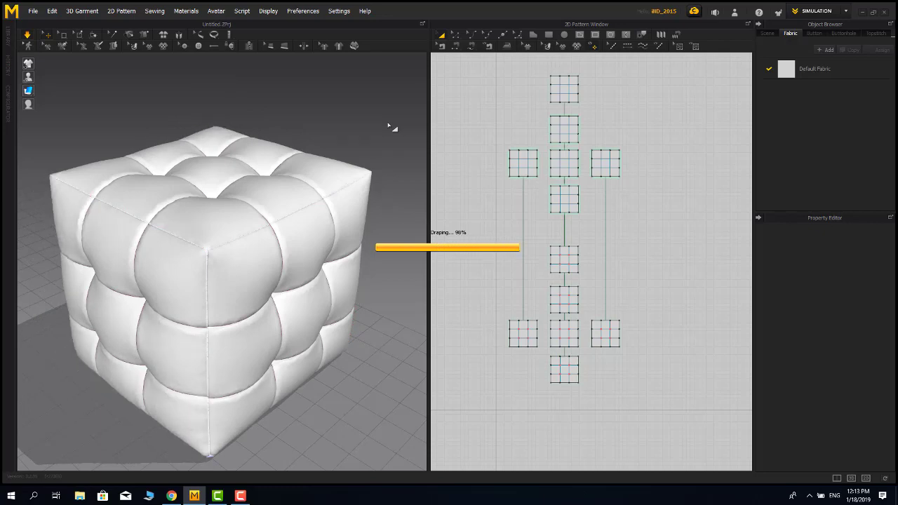
Step: Set the default fabric's physical property preset to R_Lightweight_Nylon
{"action": "mouse_move", "coordinate": [267, 249]}
{"action": "right_mouse_down"}
{"action": "mouse_move", "coordinate": [259, 237]}
{"action": "mouse_move", "coordinate": [257, 254]}
{"action": "right_mouse_up"}
{"action": "scroll", "coordinate": [251, 245], "scroll_direction": "up", "scroll_amount": 2}
{"action": "middle_click_drag", "start_coordinate": [527, 253], "coordinate": [528, 271]}
{"action": "scroll", "coordinate": [548, 210], "scroll_direction": "up", "scroll_amount": 4}
{"action": "middle_click_drag", "start_coordinate": [548, 210], "coordinate": [557, 327]}
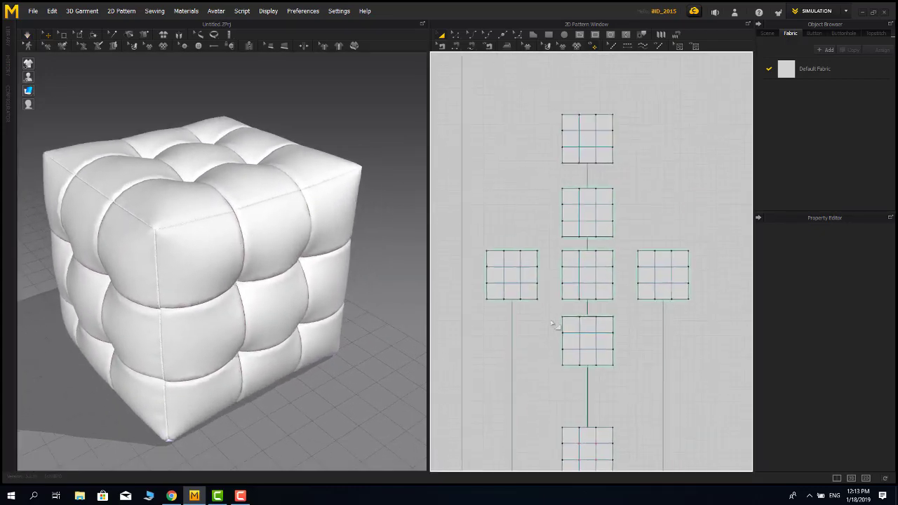
{"action": "left_click_drag", "start_coordinate": [712, 91], "coordinate": [464, 393]}
{"action": "left_click", "coordinate": [784, 76]}
{"action": "left_click", "coordinate": [866, 422]}
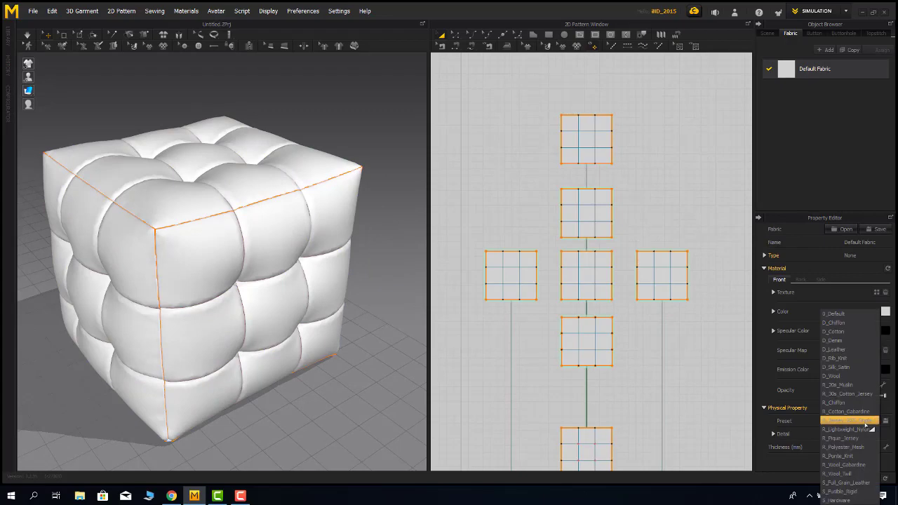
{"action": "left_click", "coordinate": [869, 429]}
{"action": "left_click", "coordinate": [768, 34]}
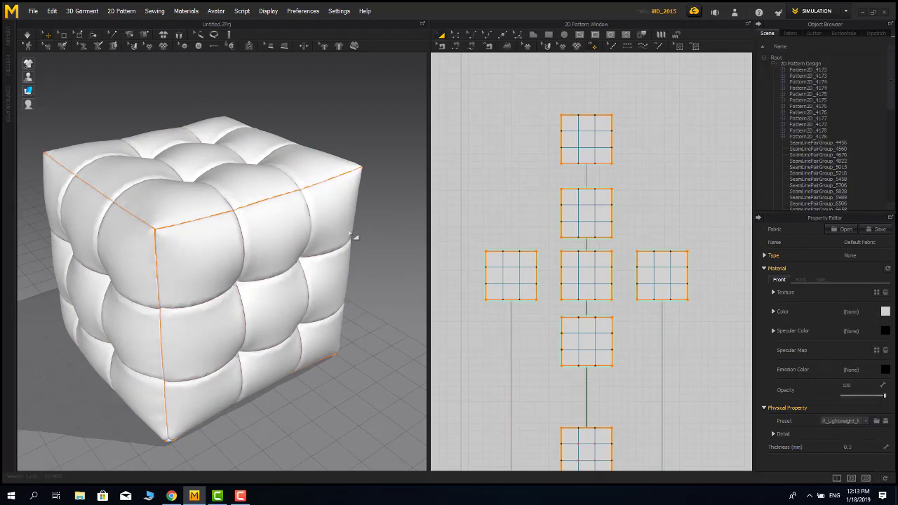
Step: Set the six cloned squares' weft shrinkage to 106 and warp shrinkage to 107, and simulate the cube
{"action": "right_click_drag", "start_coordinate": [356, 238], "coordinate": [326, 212]}
{"action": "middle_click_drag", "start_coordinate": [687, 348], "coordinate": [684, 344]}
{"action": "left_click_drag", "start_coordinate": [711, 77], "coordinate": [462, 371]}
{"action": "left_click", "coordinate": [850, 360]}
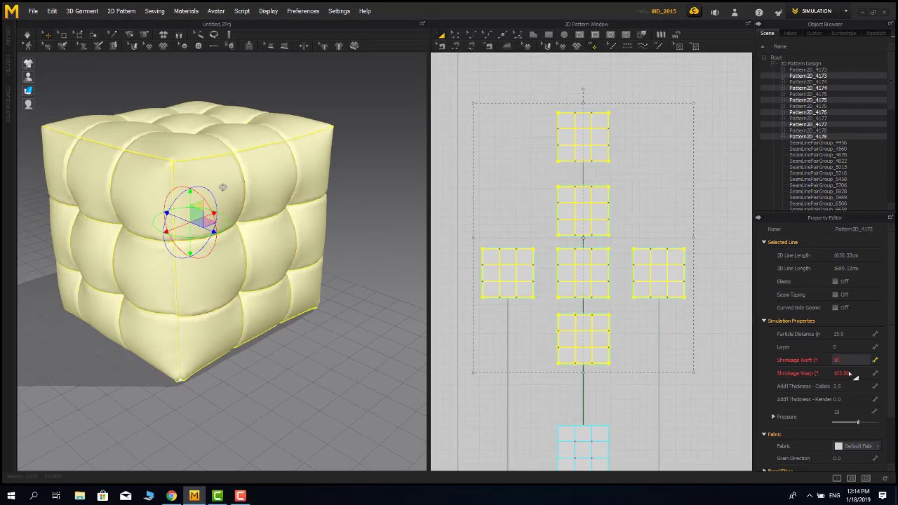
{"action": "left_click", "coordinate": [850, 378]}
{"action": "type", "text": "106"}
{"action": "middle_click_drag", "start_coordinate": [310, 208], "coordinate": [332, 268]}
{"action": "right_click_drag", "start_coordinate": [333, 269], "coordinate": [335, 294]}
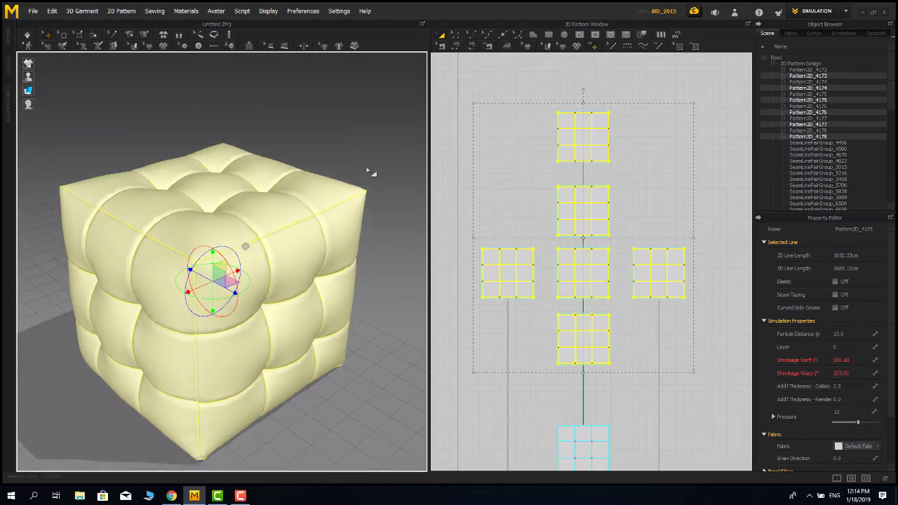
{"action": "left_click", "coordinate": [368, 170]}
{"action": "key", "text": "space"}
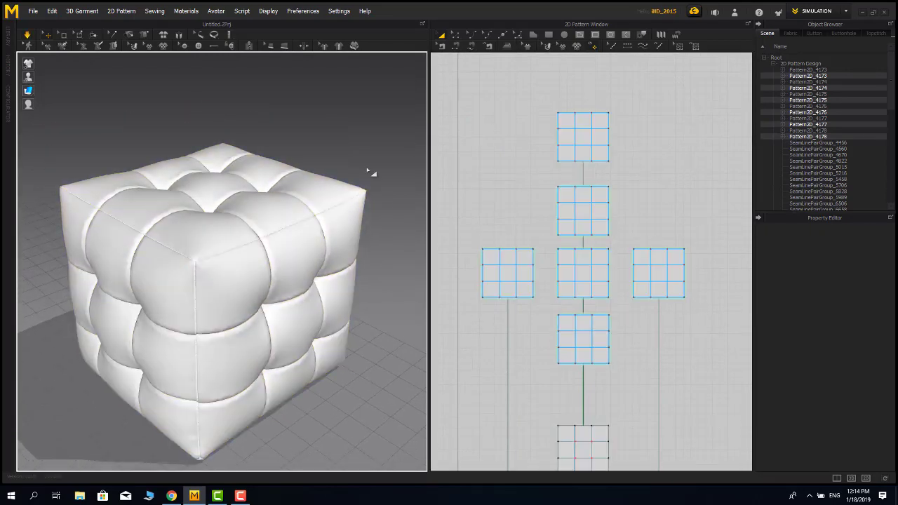
{"action": "key", "text": "space"}
Step: Set the six cloned squares' pressure to 2 and simulate the cube
{"action": "left_click_drag", "start_coordinate": [717, 83], "coordinate": [477, 384]}
{"action": "left_click", "coordinate": [848, 412]}
{"action": "type", "text": "2"}
{"action": "right_click_drag", "start_coordinate": [345, 185], "coordinate": [339, 175]}
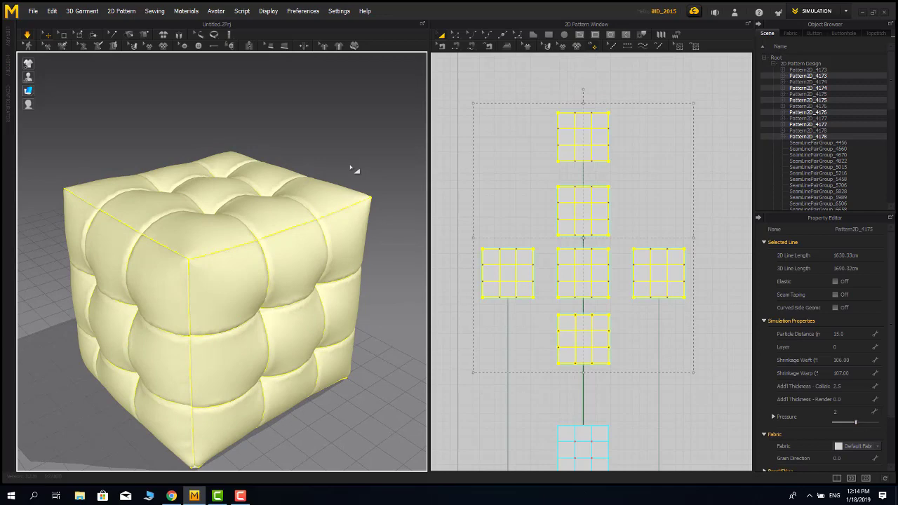
{"action": "left_click", "coordinate": [356, 161]}
{"action": "key", "text": "space"}
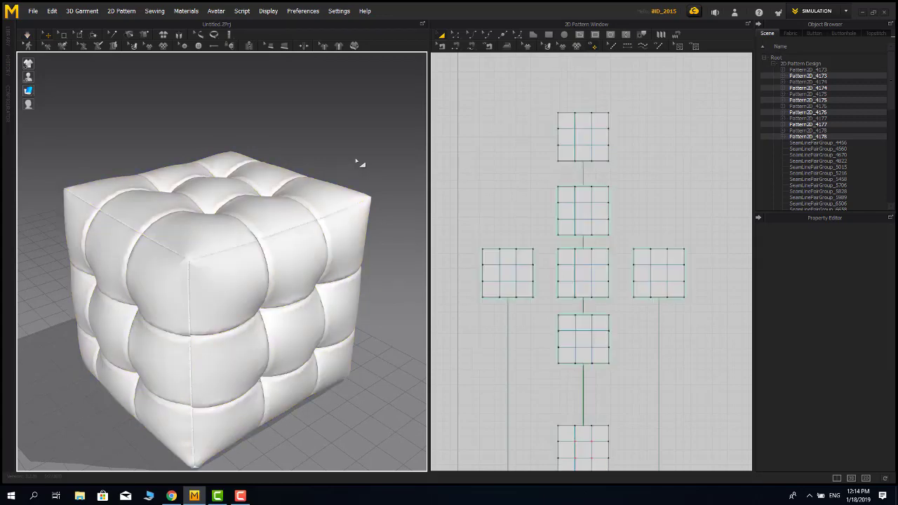
Step: Give the six cloned squares a pressure of 1 with weft and warp shrinkage of 110, and simulate the cube
{"action": "left_click_drag", "start_coordinate": [704, 100], "coordinate": [469, 382]}
{"action": "left_click", "coordinate": [851, 413]}
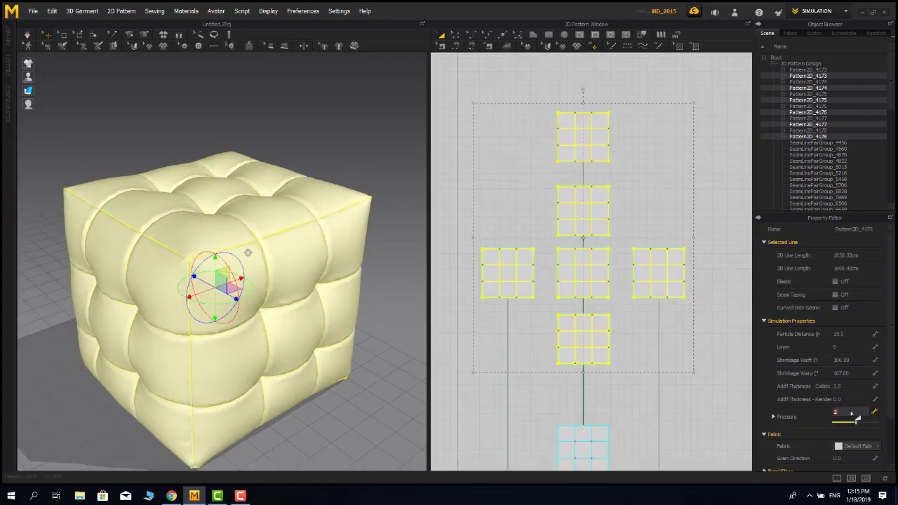
{"action": "left_click", "coordinate": [848, 374]}
{"action": "type", "text": "110"}
{"action": "key", "text": "Return"}
{"action": "right_click_drag", "start_coordinate": [344, 248], "coordinate": [356, 260]}
{"action": "key", "text": "space"}
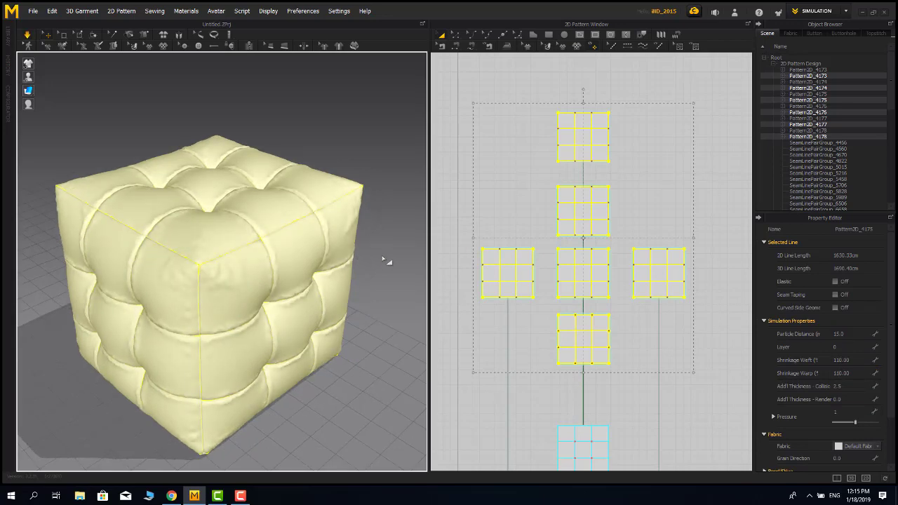
{"action": "key", "text": "space"}
Step: Set the six cloned squares' particle distance to 10 and simulate the cube
{"action": "right_click_drag", "start_coordinate": [383, 260], "coordinate": [187, 299]}
{"action": "scroll", "coordinate": [187, 299], "scroll_direction": "down", "scroll_amount": 3}
{"action": "middle_click_drag", "start_coordinate": [186, 299], "coordinate": [379, 281]}
{"action": "scroll", "coordinate": [379, 280], "scroll_direction": "up", "scroll_amount": 3}
{"action": "middle_click_drag", "start_coordinate": [405, 184], "coordinate": [329, 109]}
{"action": "left_click", "coordinate": [328, 109]}
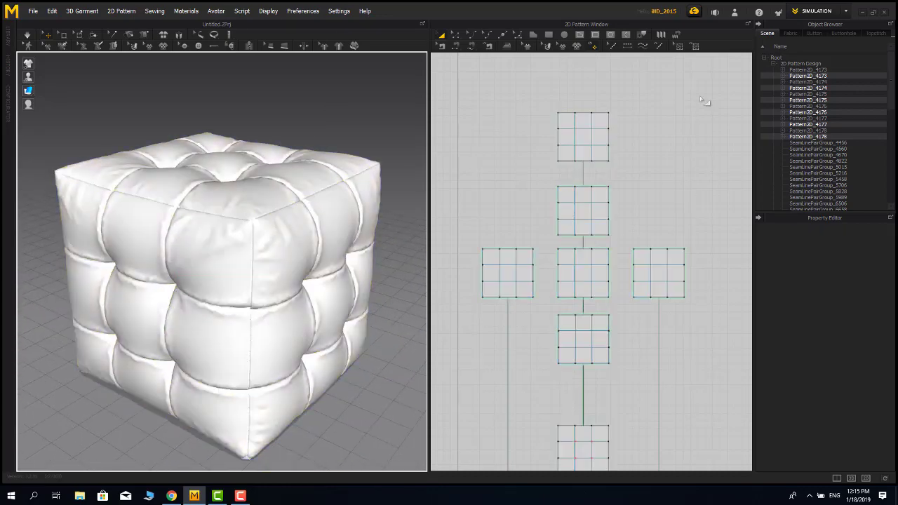
{"action": "left_click_drag", "start_coordinate": [705, 102], "coordinate": [464, 382]}
{"action": "key", "text": "Return"}
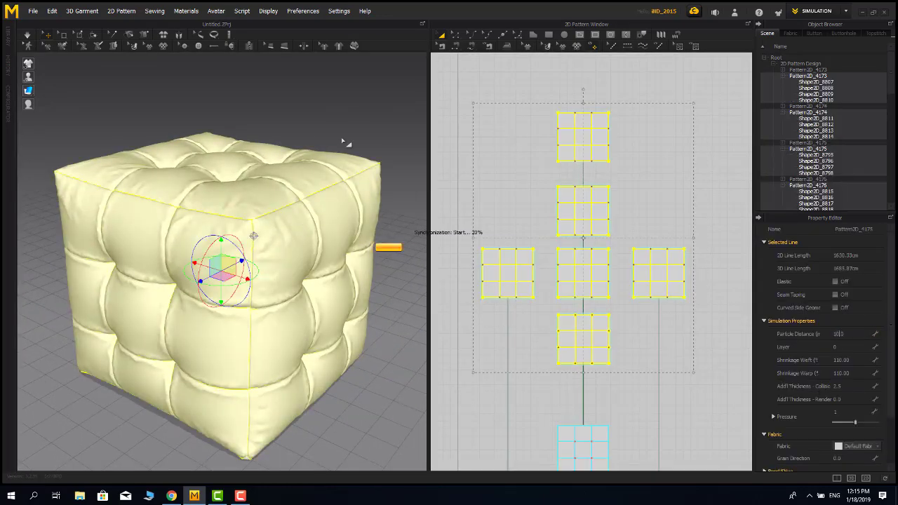
{"action": "key", "text": "space"}
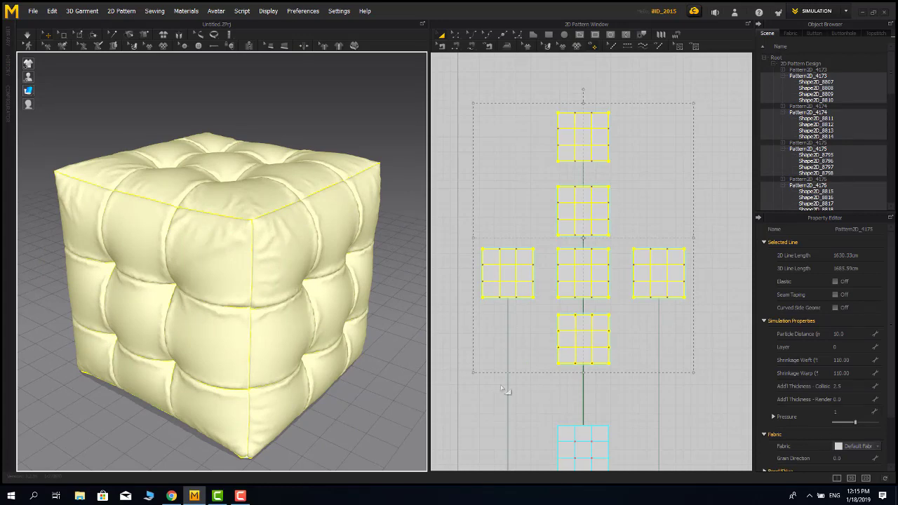
Step: Increase the six cloned squares' weft and warp shrinkage further and simulate the cube
{"action": "left_click", "coordinate": [847, 360]}
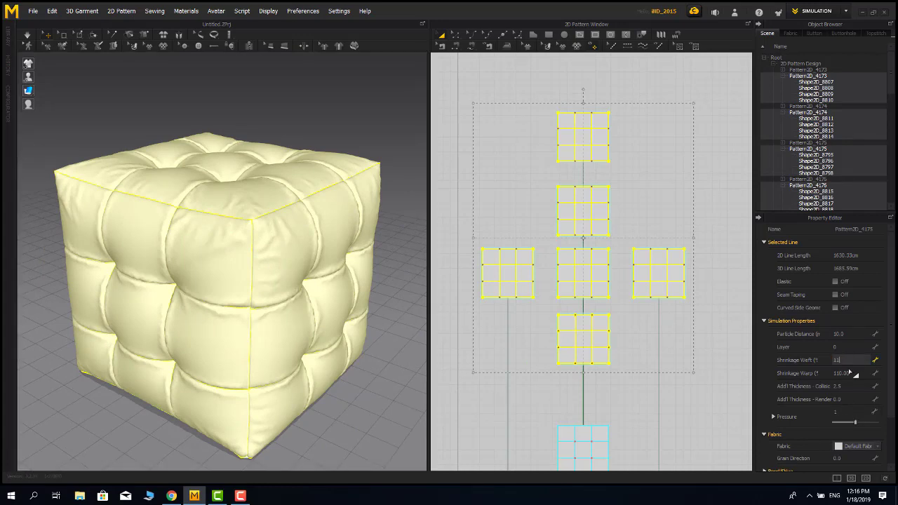
{"action": "left_click", "coordinate": [277, 139]}
{"action": "right_click_drag", "start_coordinate": [278, 140], "coordinate": [237, 205]}
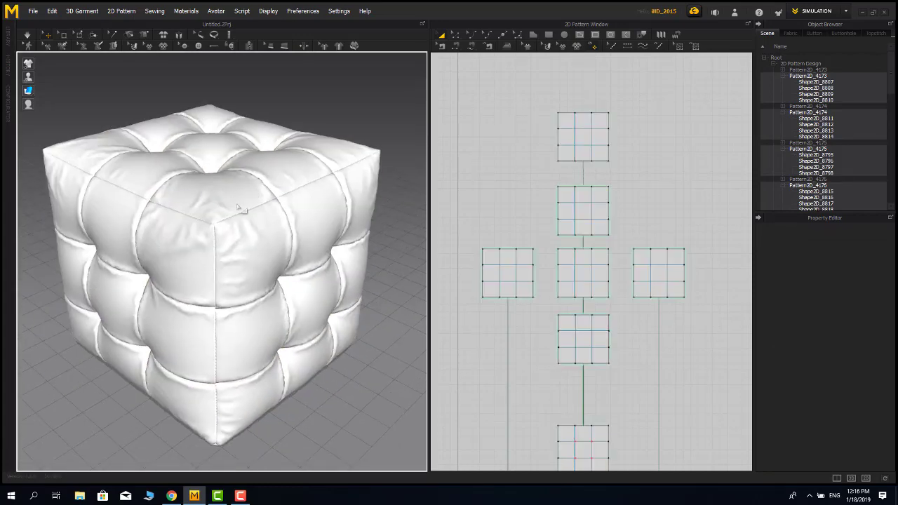
{"action": "key", "text": "space"}
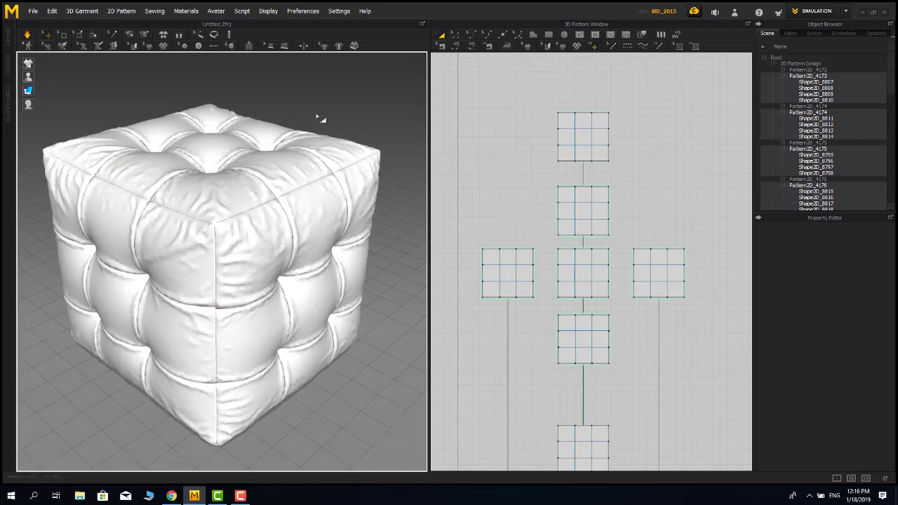
Step: Examine the pouf's tufted faces and corners from several angles, along with the two-layer 2D pattern layout
{"action": "scroll", "coordinate": [286, 258], "scroll_direction": "down", "scroll_amount": 1}
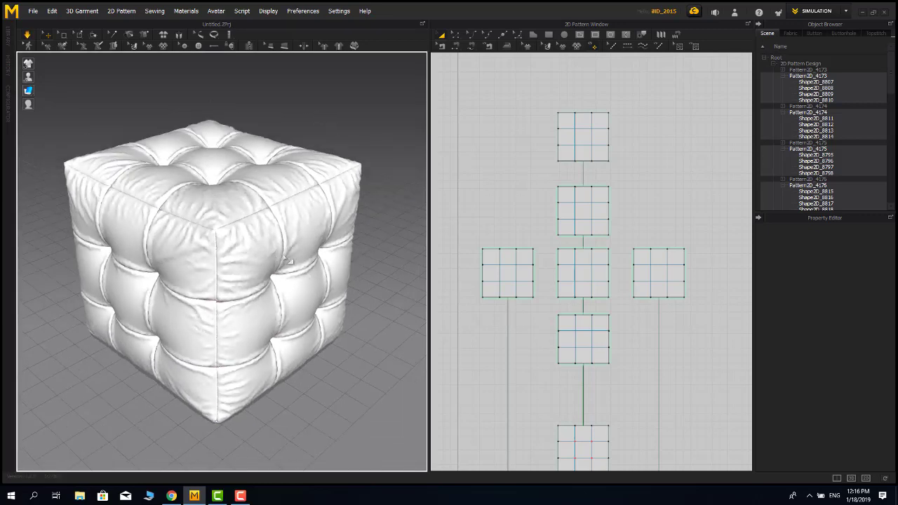
{"action": "right_click_drag", "start_coordinate": [285, 258], "coordinate": [261, 258]}
{"action": "right_click_drag", "start_coordinate": [369, 247], "coordinate": [280, 278]}
{"action": "scroll", "coordinate": [211, 282], "scroll_direction": "down", "scroll_amount": 3}
{"action": "right_click_drag", "start_coordinate": [211, 283], "coordinate": [287, 225]}
{"action": "right_click_drag", "start_coordinate": [250, 274], "coordinate": [228, 281]}
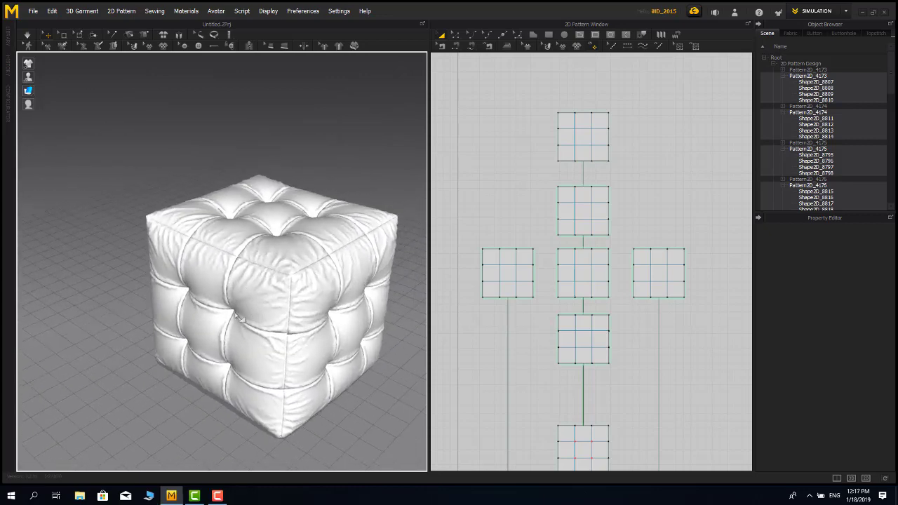
{"action": "middle_click_drag", "start_coordinate": [500, 336], "coordinate": [533, 320]}
{"action": "scroll", "coordinate": [586, 330], "scroll_direction": "down", "scroll_amount": 3}
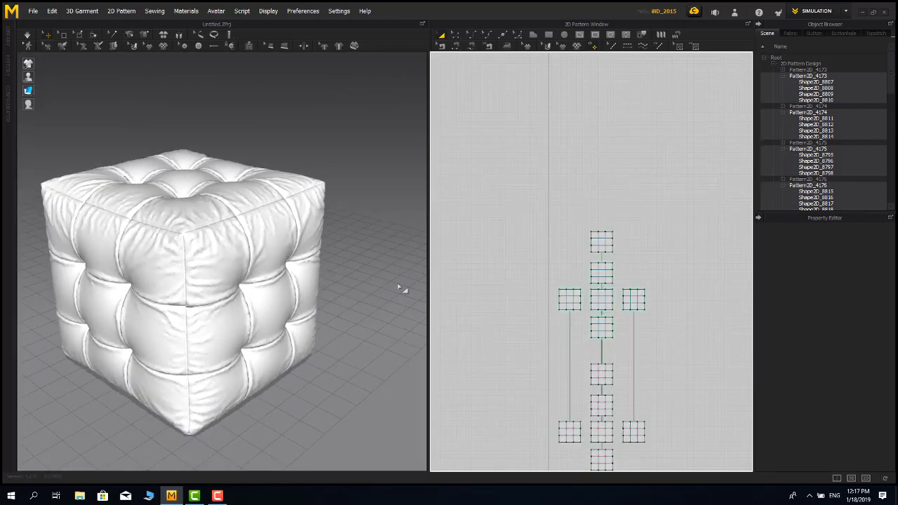
{"action": "scroll", "coordinate": [260, 291], "scroll_direction": "down", "scroll_amount": 2}
{"action": "scroll", "coordinate": [239, 294], "scroll_direction": "up", "scroll_amount": 6}
{"action": "scroll", "coordinate": [228, 296], "scroll_direction": "down", "scroll_amount": 6}
{"action": "scroll", "coordinate": [215, 295], "scroll_direction": "up", "scroll_amount": 4}
{"action": "mouse_move", "coordinate": [214, 295]}
{"action": "right_mouse_down"}
{"action": "mouse_move", "coordinate": [214, 324]}
{"action": "mouse_move", "coordinate": [225, 309]}
{"action": "right_mouse_up"}
{"action": "scroll", "coordinate": [225, 309], "scroll_direction": "down", "scroll_amount": 3}
{"action": "scroll", "coordinate": [237, 315], "scroll_direction": "up", "scroll_amount": 2}
{"action": "middle_click_drag", "start_coordinate": [236, 315], "coordinate": [269, 291]}
{"action": "middle_click_drag", "start_coordinate": [494, 321], "coordinate": [495, 314]}
{"action": "right_click_drag", "start_coordinate": [376, 282], "coordinate": [344, 278]}
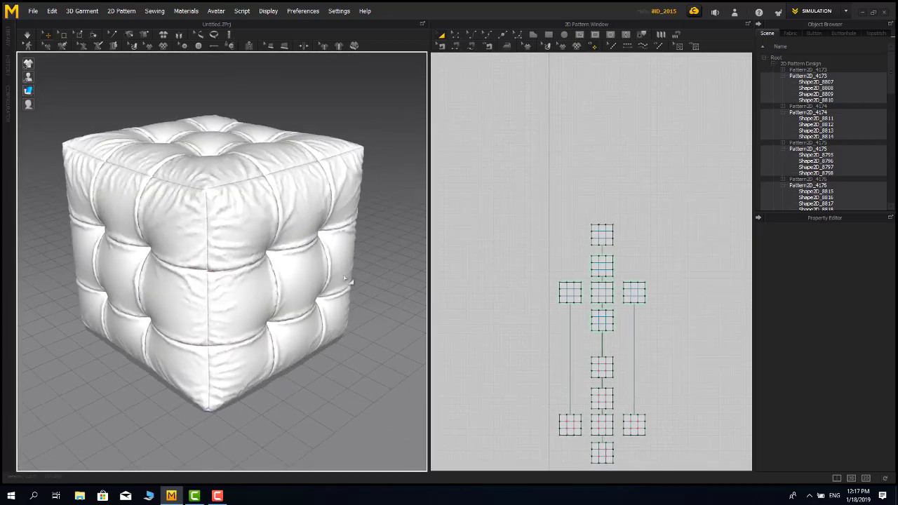
Step: Inspect the white pouf's surface wrinkles close up and its overall shape from a distance
{"action": "middle_click_drag", "start_coordinate": [473, 320], "coordinate": [473, 285]}
{"action": "middle_click_drag", "start_coordinate": [245, 187], "coordinate": [245, 197]}
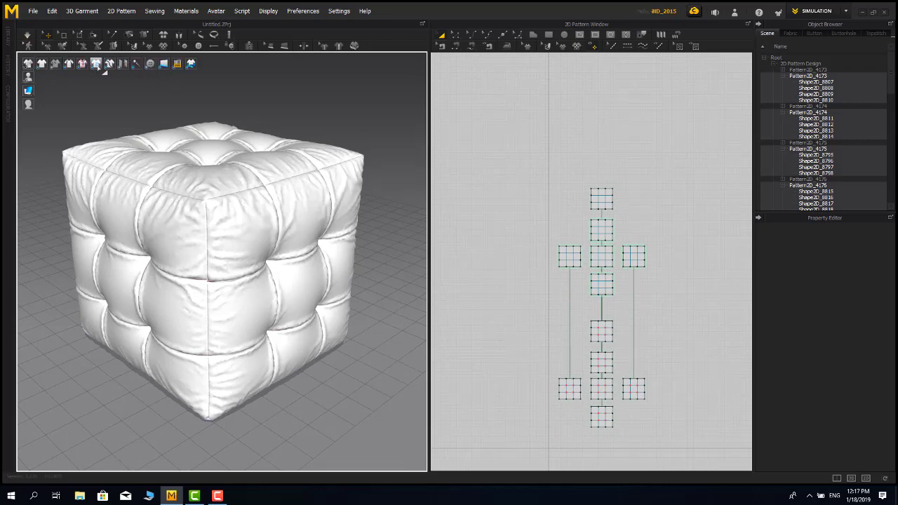
{"action": "scroll", "coordinate": [218, 178], "scroll_direction": "up", "scroll_amount": 5}
{"action": "scroll", "coordinate": [96, 266], "scroll_direction": "up", "scroll_amount": 4}
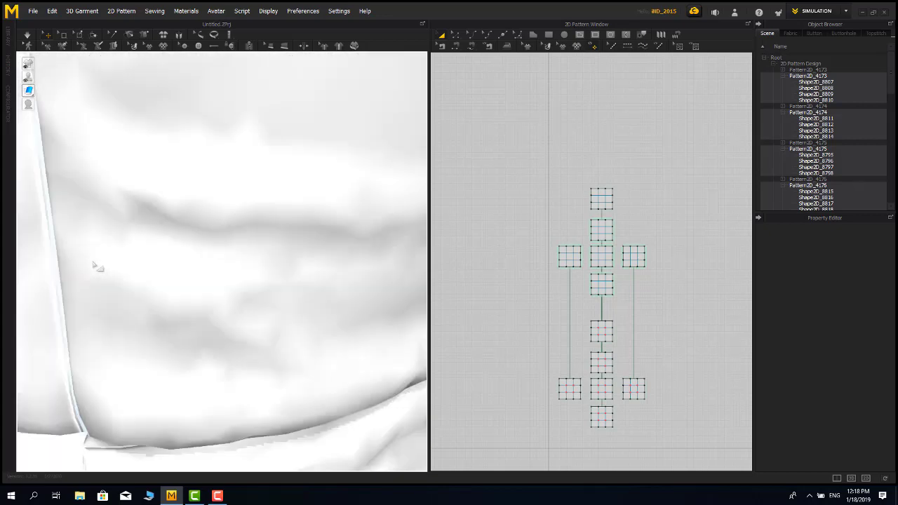
{"action": "scroll", "coordinate": [141, 270], "scroll_direction": "down", "scroll_amount": 10}
{"action": "right_click_drag", "start_coordinate": [200, 273], "coordinate": [232, 276]}
{"action": "right_click_drag", "start_coordinate": [151, 279], "coordinate": [181, 284]}
{"action": "scroll", "coordinate": [169, 286], "scroll_direction": "up", "scroll_amount": 1}
{"action": "middle_click_drag", "start_coordinate": [162, 290], "coordinate": [188, 243]}
{"action": "middle_click_drag", "start_coordinate": [640, 310], "coordinate": [630, 304]}
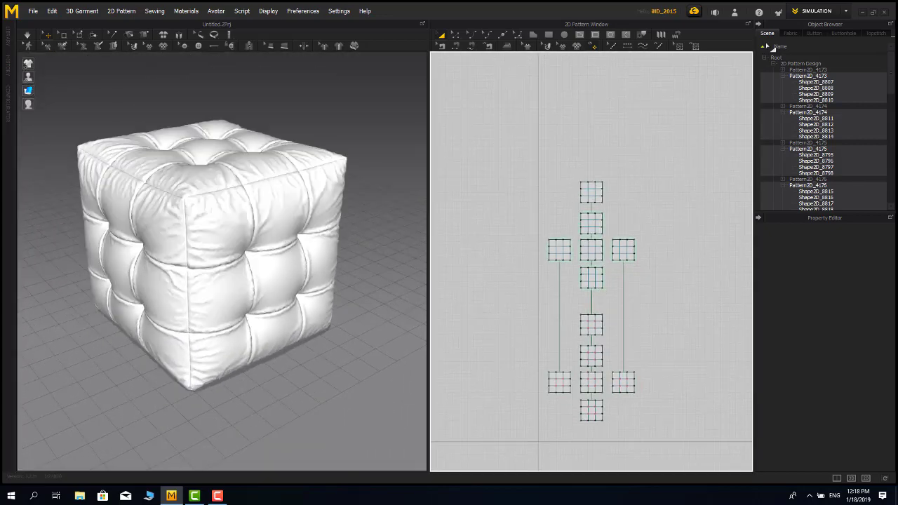
Step: Create a new fabric, assign it to the six outer cloned squares, and colour it dark green
{"action": "left_click_drag", "start_coordinate": [519, 294], "coordinate": [520, 289]}
{"action": "left_click", "coordinate": [790, 33]}
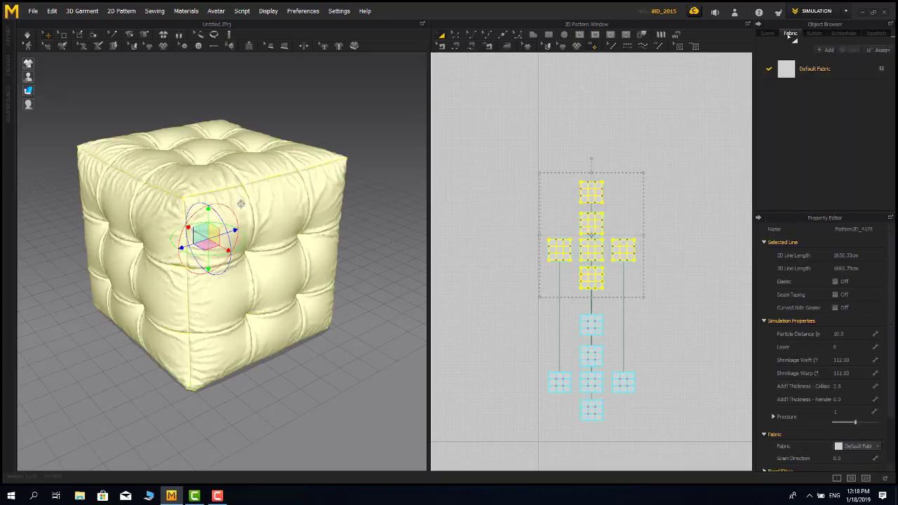
{"action": "left_click", "coordinate": [881, 51]}
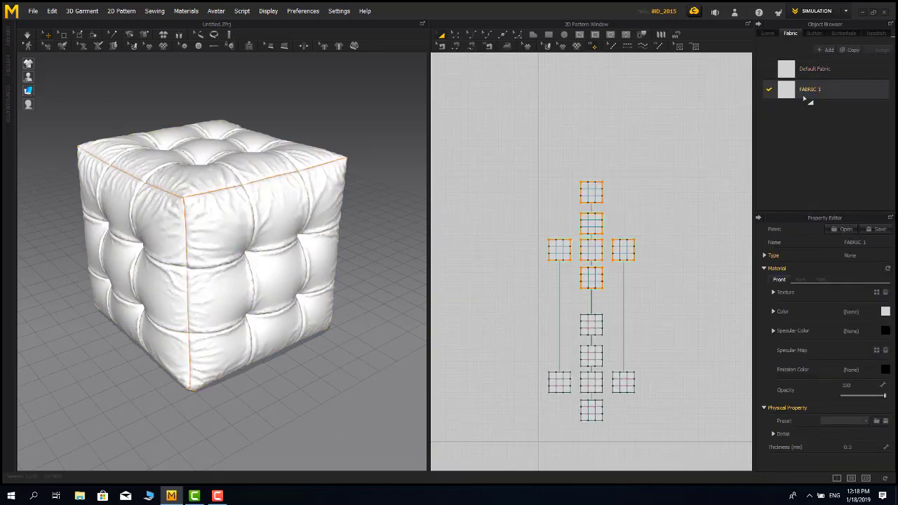
{"action": "left_click", "coordinate": [435, 185]}
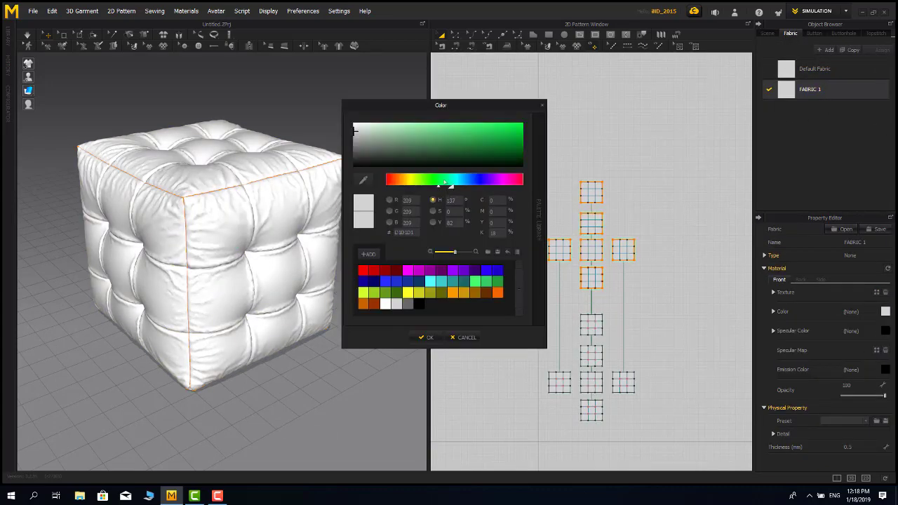
{"action": "mouse_move", "coordinate": [451, 133]}
{"action": "left_mouse_down"}
{"action": "mouse_move", "coordinate": [440, 153]}
{"action": "mouse_move", "coordinate": [465, 143]}
{"action": "mouse_move", "coordinate": [482, 150]}
{"action": "mouse_move", "coordinate": [452, 149]}
{"action": "left_mouse_up"}
{"action": "left_click", "coordinate": [426, 336]}
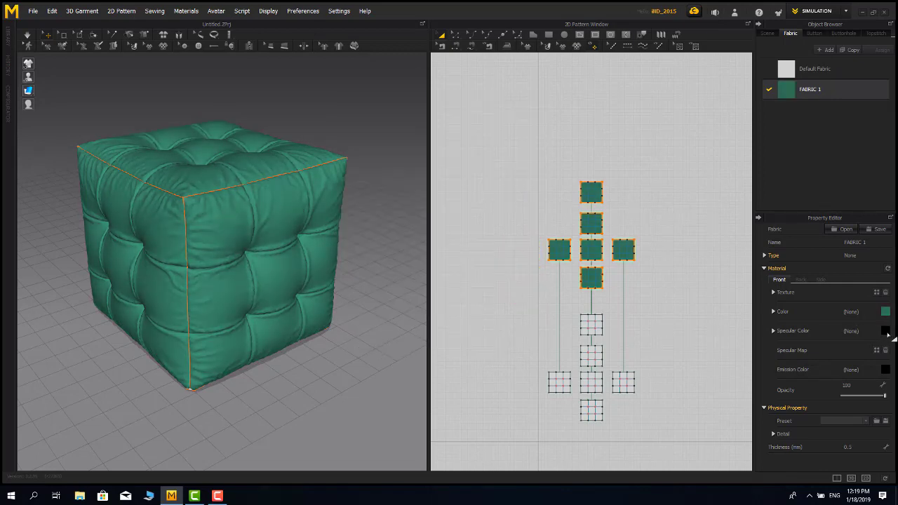
{"action": "left_click", "coordinate": [886, 332]}
{"action": "left_click", "coordinate": [468, 337]}
{"action": "left_click", "coordinate": [885, 314]}
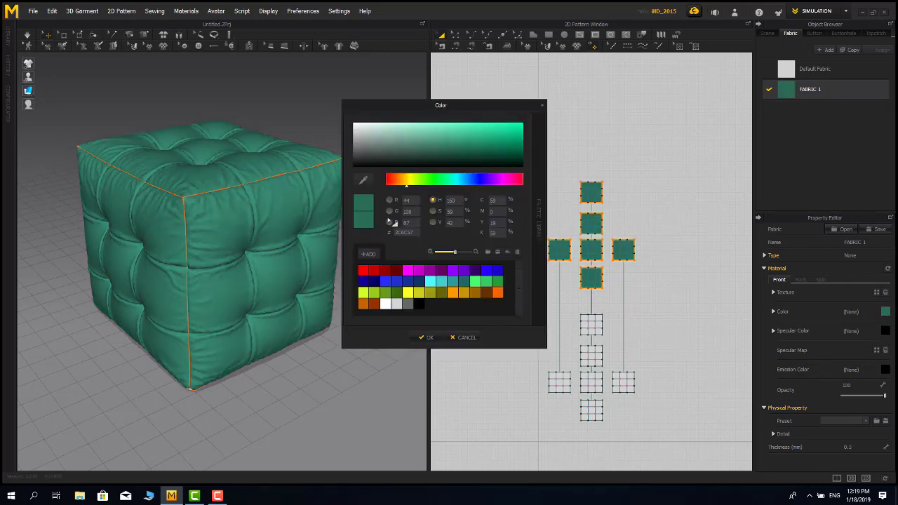
{"action": "left_click", "coordinate": [460, 341]}
Step: Give FABRIC 1 a muted green specular colour so the pouf's folds catch highlights
{"action": "left_click", "coordinate": [885, 332]}
{"action": "left_click", "coordinate": [486, 282]}
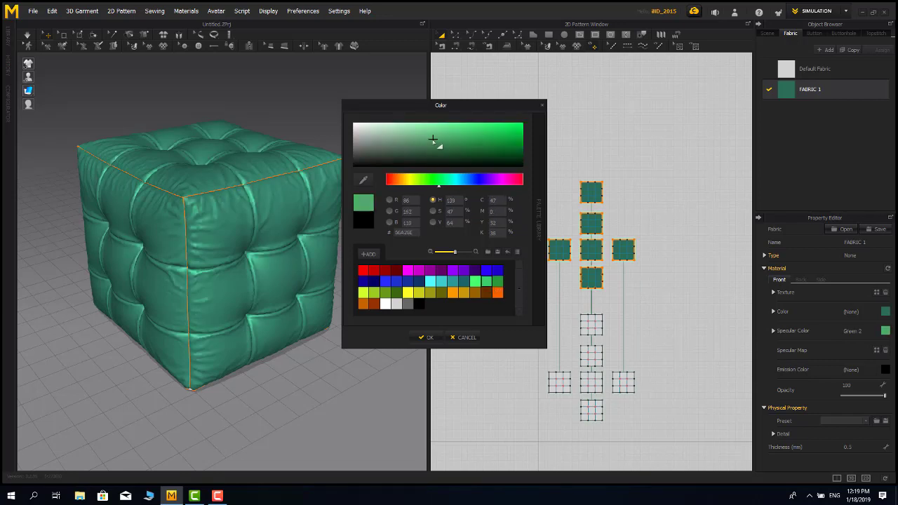
{"action": "mouse_move", "coordinate": [431, 141]}
{"action": "left_mouse_down"}
{"action": "mouse_move", "coordinate": [412, 123]}
{"action": "mouse_move", "coordinate": [412, 157]}
{"action": "left_mouse_up"}
{"action": "left_click", "coordinate": [426, 337]}
{"action": "left_click", "coordinate": [365, 330]}
Step: Assign FABRIC 1 to all twelve squares of the inner and outer layers
{"action": "scroll", "coordinate": [291, 286], "scroll_direction": "down", "scroll_amount": 3}
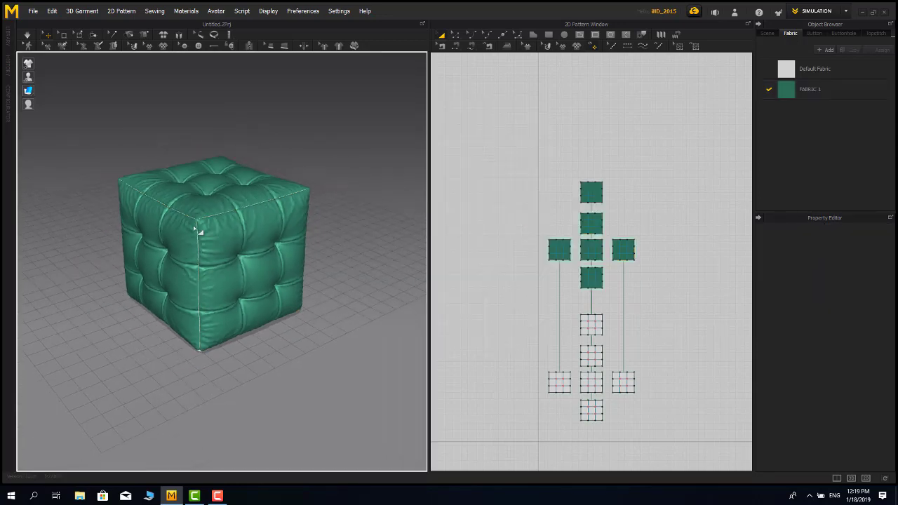
{"action": "left_click_drag", "start_coordinate": [696, 427], "coordinate": [526, 316]}
{"action": "left_click_drag", "start_coordinate": [677, 144], "coordinate": [503, 444]}
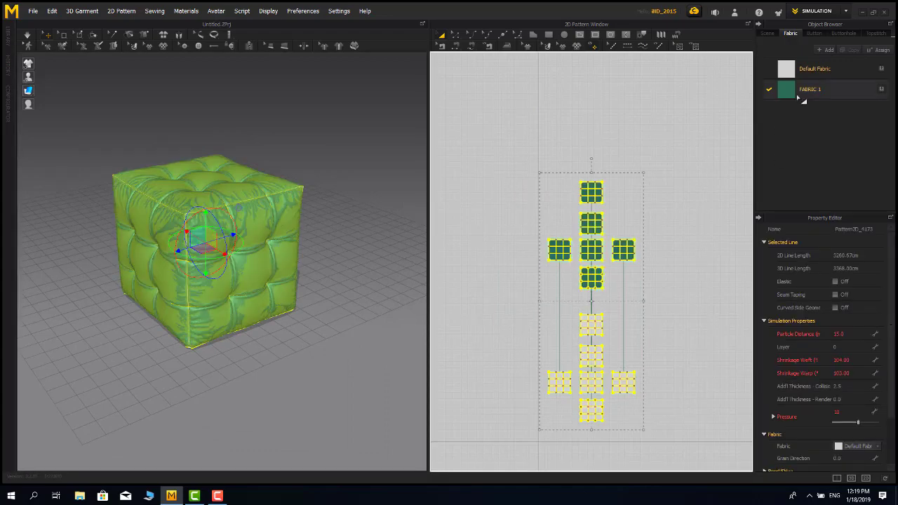
{"action": "left_click", "coordinate": [798, 98]}
{"action": "left_click_drag", "start_coordinate": [677, 144], "coordinate": [503, 444]}
{"action": "left_click", "coordinate": [881, 89]}
{"action": "left_click", "coordinate": [306, 143]}
Step: Examine the green pouf from several angles, check both pattern layers, and widen the 3D view
{"action": "scroll", "coordinate": [306, 143], "scroll_direction": "up", "scroll_amount": 2}
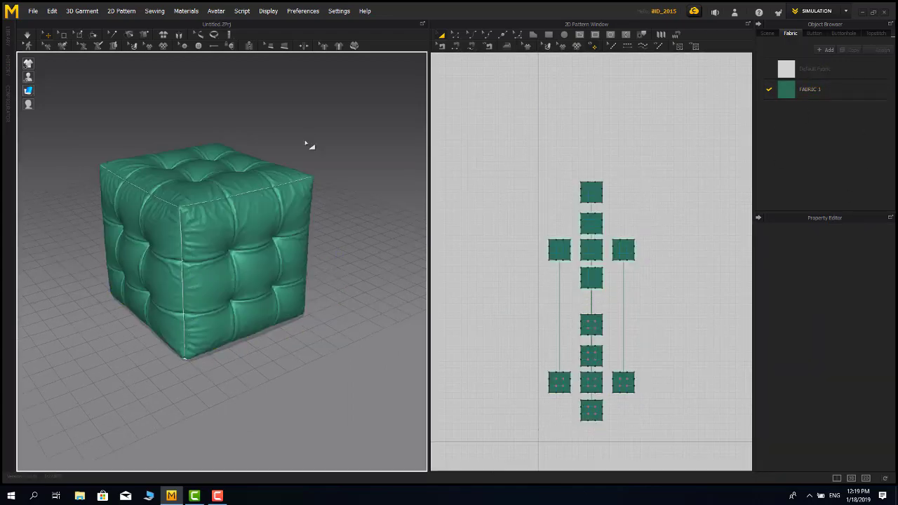
{"action": "scroll", "coordinate": [236, 244], "scroll_direction": "up", "scroll_amount": 5}
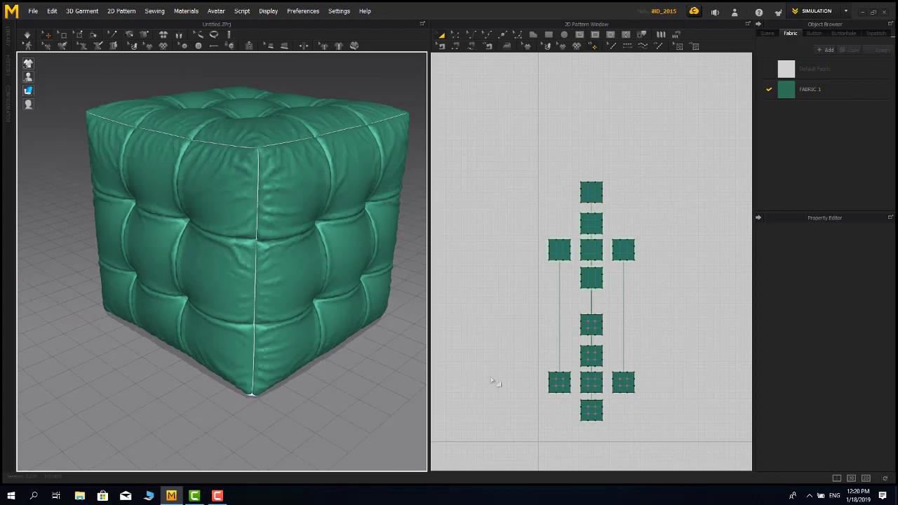
{"action": "left_click_drag", "start_coordinate": [695, 434], "coordinate": [544, 316]}
{"action": "left_click", "coordinate": [365, 369]}
{"action": "scroll", "coordinate": [351, 365], "scroll_direction": "down", "scroll_amount": 1}
{"action": "right_click_drag", "start_coordinate": [344, 362], "coordinate": [295, 351]}
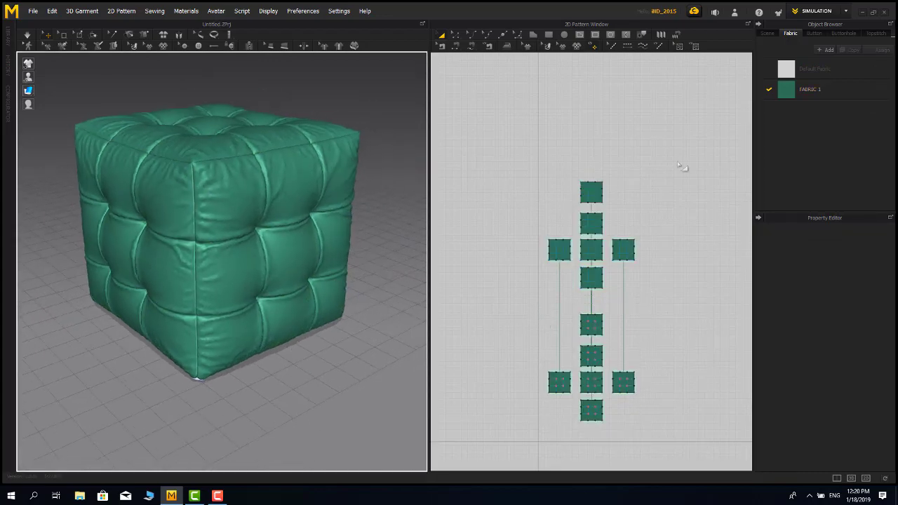
{"action": "left_click_drag", "start_coordinate": [678, 165], "coordinate": [508, 298]}
{"action": "left_click", "coordinate": [375, 337]}
{"action": "scroll", "coordinate": [311, 283], "scroll_direction": "down", "scroll_amount": 3}
{"action": "right_click_drag", "start_coordinate": [314, 301], "coordinate": [252, 310]}
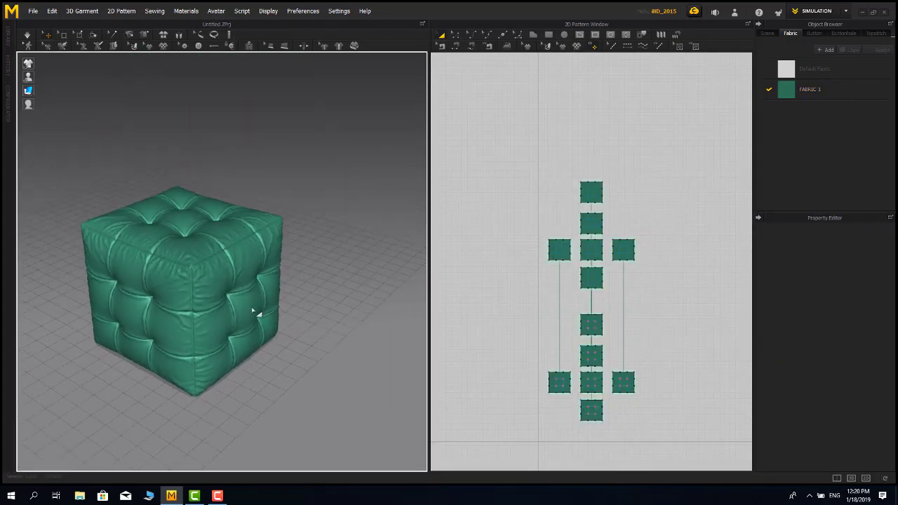
{"action": "middle_click_drag", "start_coordinate": [253, 310], "coordinate": [205, 277]}
{"action": "right_click_drag", "start_coordinate": [205, 276], "coordinate": [231, 289]}
{"action": "left_click_drag", "start_coordinate": [430, 282], "coordinate": [465, 287]}
{"action": "scroll", "coordinate": [288, 289], "scroll_direction": "down", "scroll_amount": 2}
{"action": "middle_click_drag", "start_coordinate": [320, 297], "coordinate": [261, 277]}
Step: Change FABRIC 1's colour to a brighter teal
{"action": "left_click", "coordinate": [730, 118]}
{"action": "key", "text": "ctrl+a"}
{"action": "left_click", "coordinate": [786, 94]}
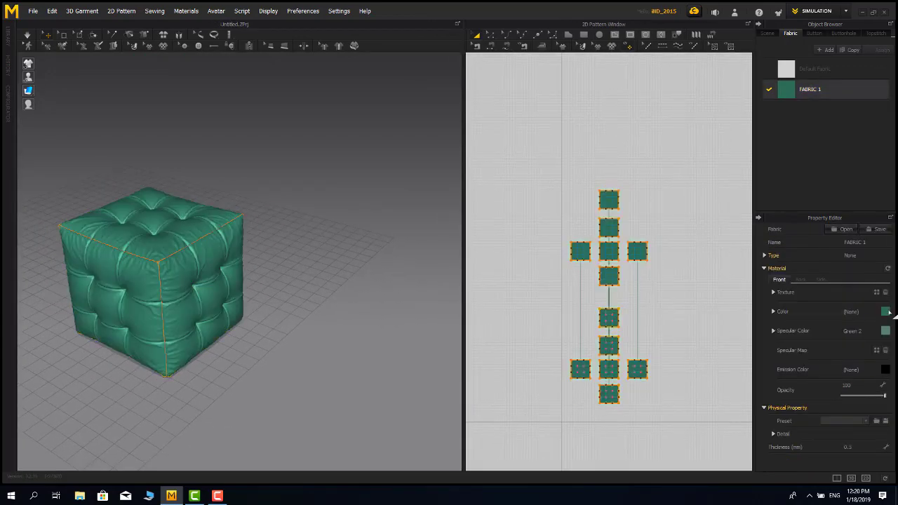
{"action": "left_click", "coordinate": [887, 312]}
{"action": "mouse_move", "coordinate": [454, 142]}
{"action": "left_mouse_down"}
{"action": "mouse_move", "coordinate": [472, 136]}
{"action": "mouse_move", "coordinate": [465, 143]}
{"action": "left_mouse_up"}
{"action": "left_click", "coordinate": [459, 140]}
{"action": "left_click", "coordinate": [427, 337]}
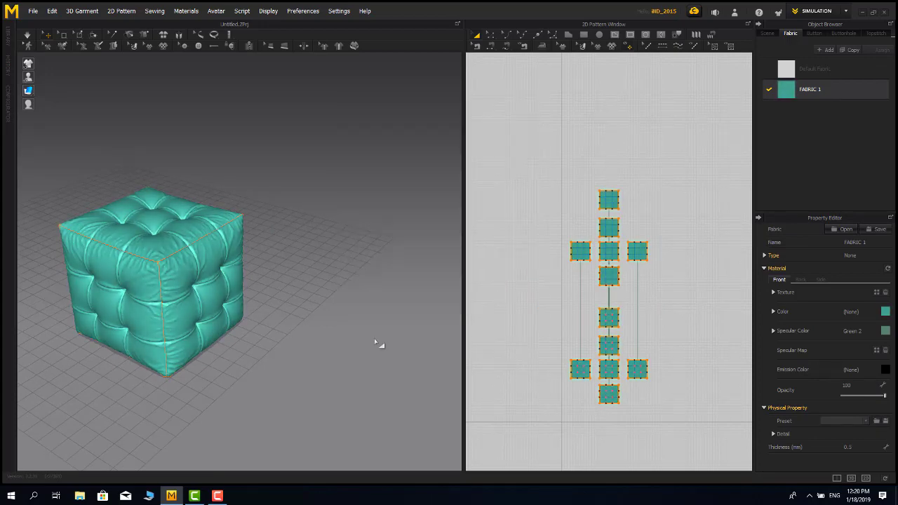
Step: Inspect the teal pouf's top and sides in a further enlarged 3D view
{"action": "left_click", "coordinate": [374, 338]}
{"action": "right_click_drag", "start_coordinate": [172, 282], "coordinate": [156, 263]}
{"action": "scroll", "coordinate": [156, 263], "scroll_direction": "down", "scroll_amount": 2}
{"action": "middle_click_drag", "start_coordinate": [157, 262], "coordinate": [225, 314]}
{"action": "right_click_drag", "start_coordinate": [225, 314], "coordinate": [182, 341]}
{"action": "scroll", "coordinate": [183, 341], "scroll_direction": "up", "scroll_amount": 2}
{"action": "middle_click_drag", "start_coordinate": [182, 341], "coordinate": [196, 287]}
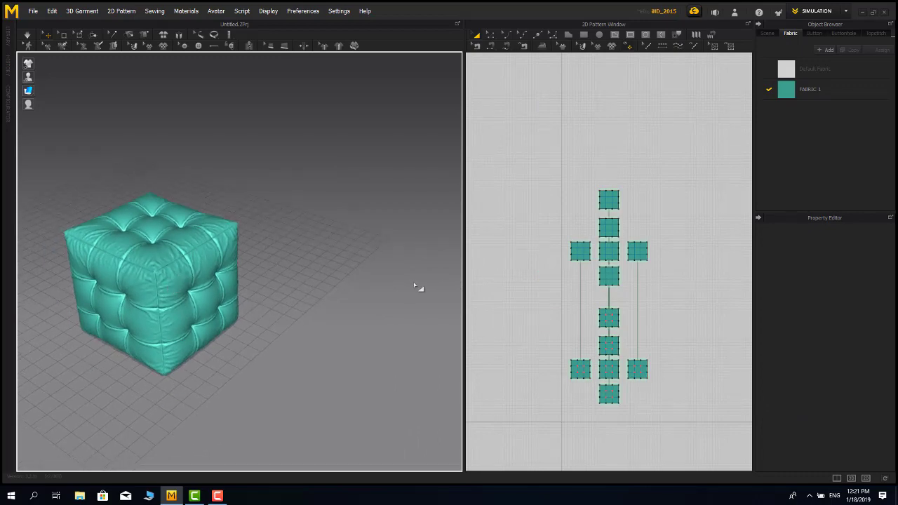
{"action": "left_click_drag", "start_coordinate": [465, 291], "coordinate": [493, 280]}
{"action": "scroll", "coordinate": [261, 286], "scroll_direction": "up", "scroll_amount": 2}
{"action": "right_click_drag", "start_coordinate": [261, 286], "coordinate": [216, 304]}
Step: Duplicate all twelve squares of the pouf and place the copy beside the original patterns in the 2D layout
{"action": "left_click_drag", "start_coordinate": [698, 164], "coordinate": [553, 414]}
{"action": "key", "text": "ctrl+c"}
{"action": "key", "text": "ctrl+v"}
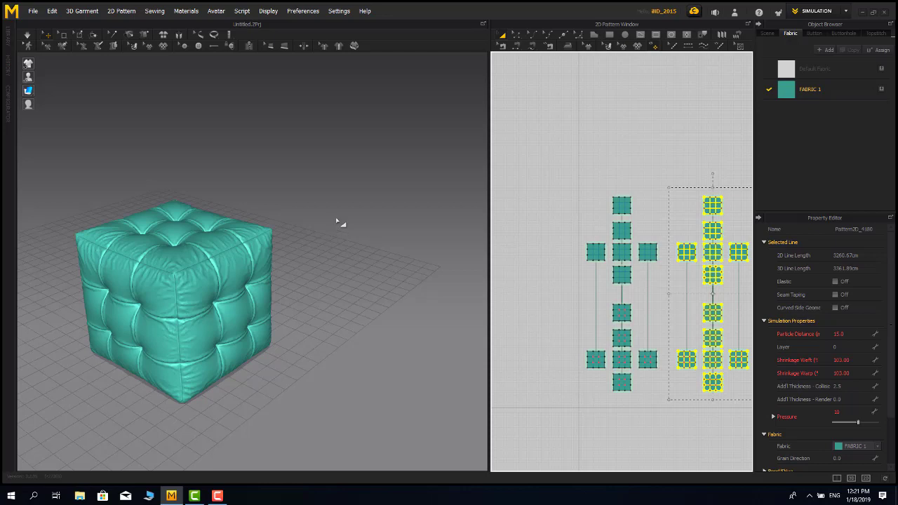
{"action": "scroll", "coordinate": [332, 224], "scroll_direction": "down", "scroll_amount": 7}
{"action": "left_click", "coordinate": [445, 274]}
Step: Move the duplicated pouf next to the original on the 3D ground grid
{"action": "middle_click_drag", "start_coordinate": [651, 278], "coordinate": [600, 257]}
{"action": "left_click_drag", "start_coordinate": [729, 138], "coordinate": [613, 395]}
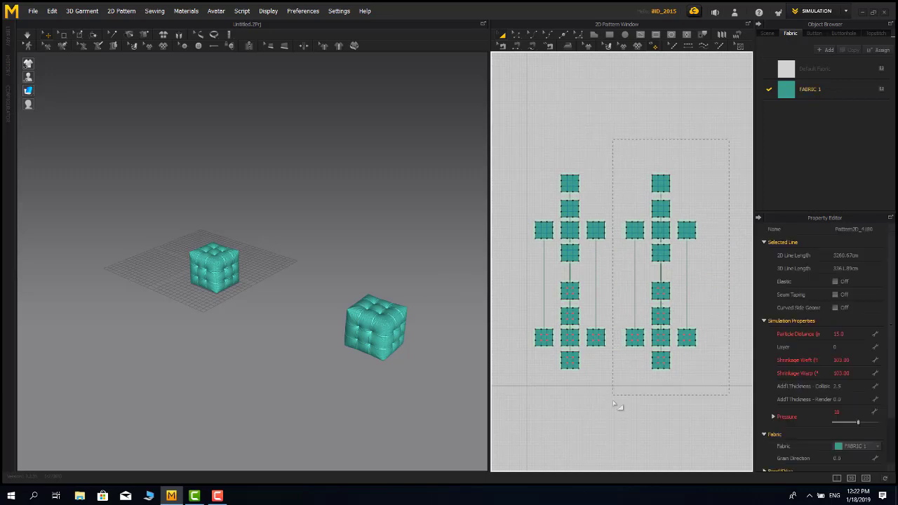
{"action": "left_click_drag", "start_coordinate": [377, 332], "coordinate": [270, 260]}
{"action": "right_click_drag", "start_coordinate": [288, 281], "coordinate": [299, 313]}
{"action": "scroll", "coordinate": [300, 314], "scroll_direction": "up", "scroll_amount": 3}
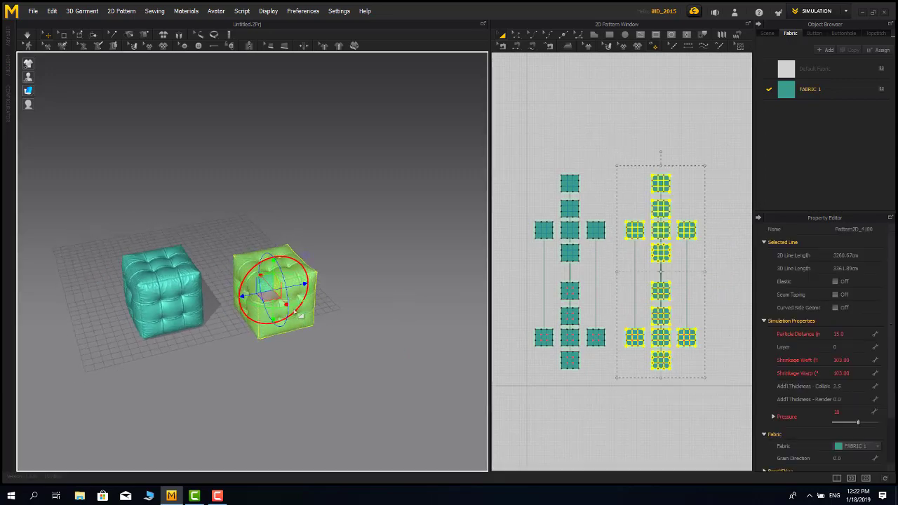
Step: Turn the duplicated pouf to a different angle and shift it closer to the original
{"action": "left_click_drag", "start_coordinate": [306, 301], "coordinate": [302, 334]}
{"action": "right_click_drag", "start_coordinate": [301, 334], "coordinate": [257, 369]}
{"action": "scroll", "coordinate": [295, 337], "scroll_direction": "up", "scroll_amount": 4}
{"action": "middle_click_drag", "start_coordinate": [257, 369], "coordinate": [271, 291]}
{"action": "right_click_drag", "start_coordinate": [271, 291], "coordinate": [318, 290]}
{"action": "left_click_drag", "start_coordinate": [369, 254], "coordinate": [327, 249]}
{"action": "scroll", "coordinate": [242, 258], "scroll_direction": "up", "scroll_amount": 2}
{"action": "middle_click_drag", "start_coordinate": [239, 257], "coordinate": [261, 276]}
{"action": "left_click", "coordinate": [290, 133]}
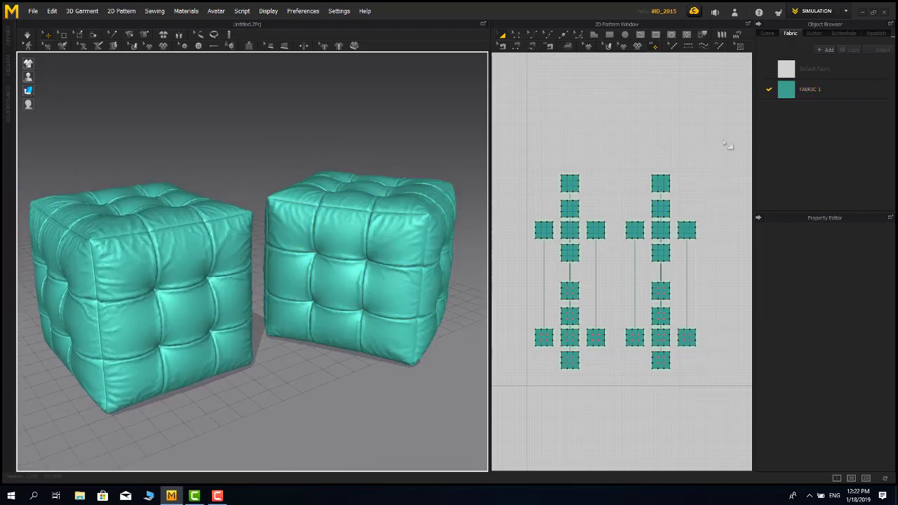
Step: Create a second fabric and assign it to all patterns of the duplicated pouf
{"action": "left_click_drag", "start_coordinate": [724, 143], "coordinate": [614, 391]}
{"action": "left_click", "coordinate": [825, 50]}
{"action": "left_click", "coordinate": [882, 51]}
{"action": "left_click", "coordinate": [810, 110]}
Step: Recolour FABRIC 1 blue by sampling the curtain in the turquoise curtain photo with the eyedropper
{"action": "left_click", "coordinate": [635, 169]}
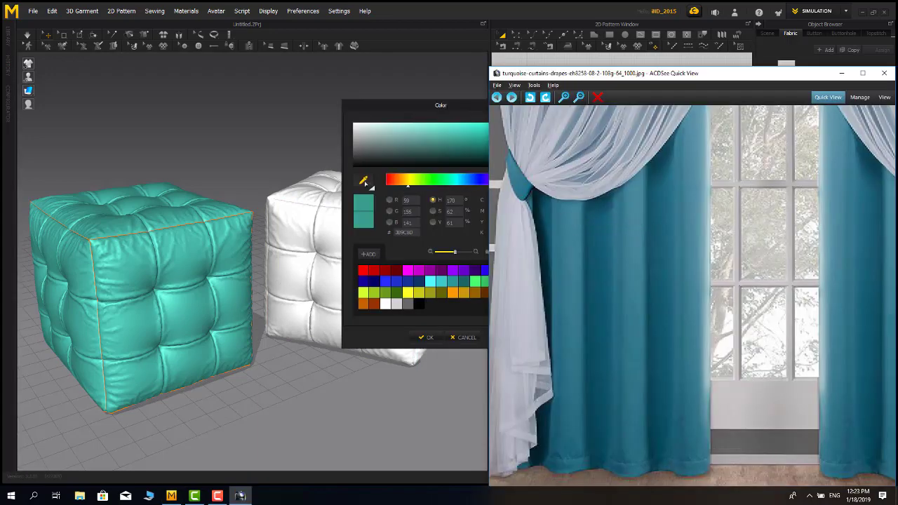
{"action": "left_click", "coordinate": [364, 181]}
{"action": "left_click", "coordinate": [573, 228]}
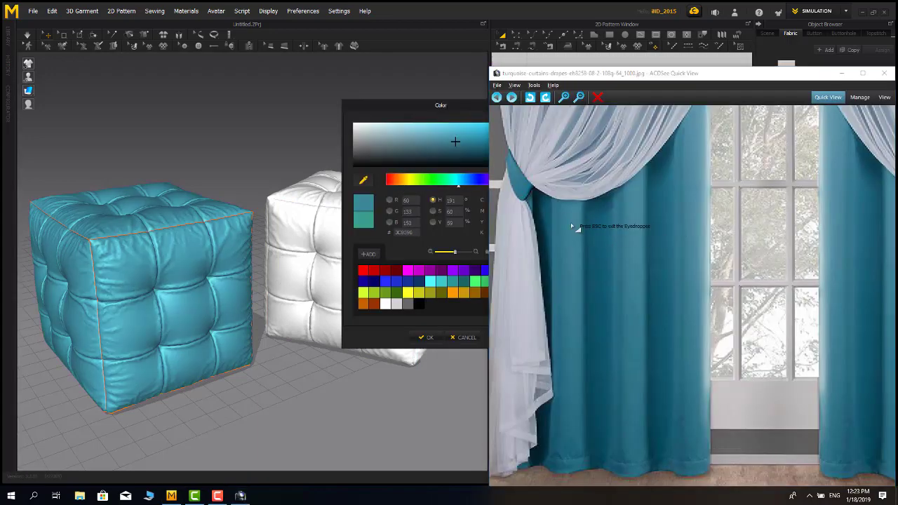
{"action": "left_click", "coordinate": [519, 188]}
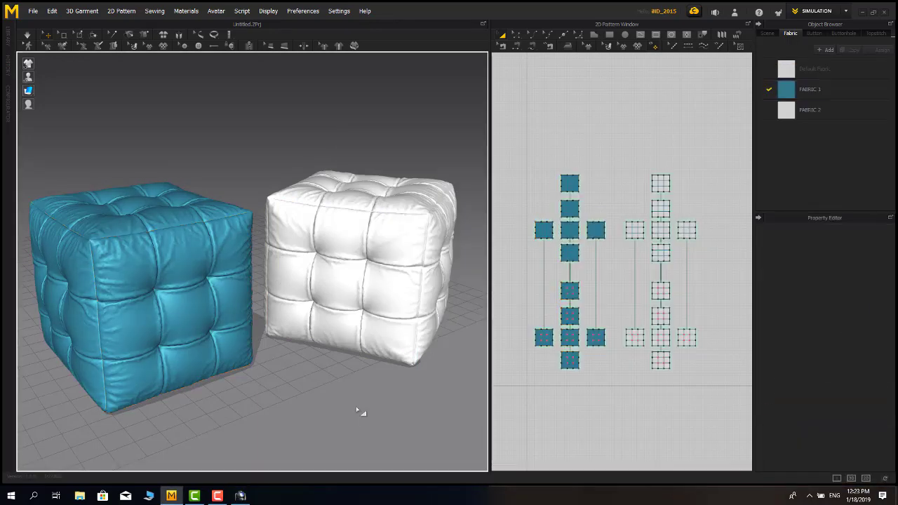
Step: Apply a dark red woven texture image from the Light > Textures > Fabrics folder to FABRIC 2
{"action": "left_click", "coordinate": [819, 110]}
{"action": "left_click", "coordinate": [878, 293]}
{"action": "left_click", "coordinate": [49, 282]}
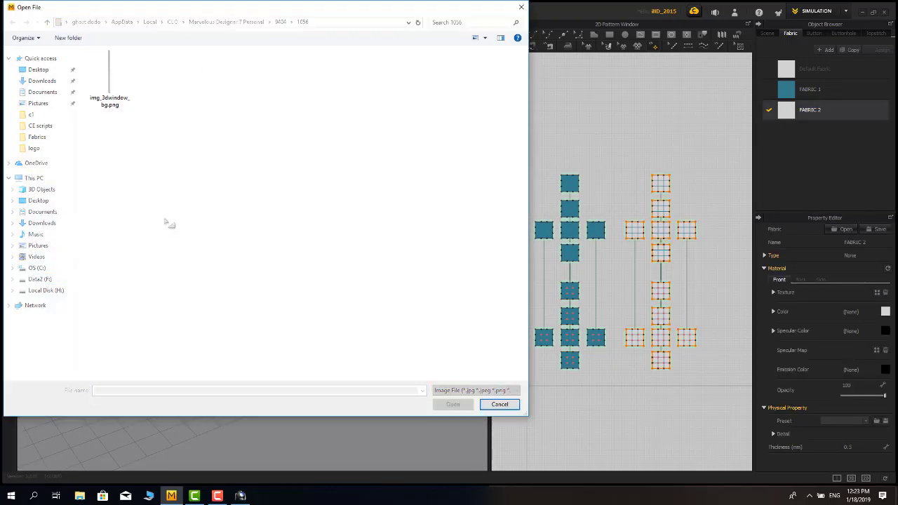
{"action": "double_click", "coordinate": [115, 223]}
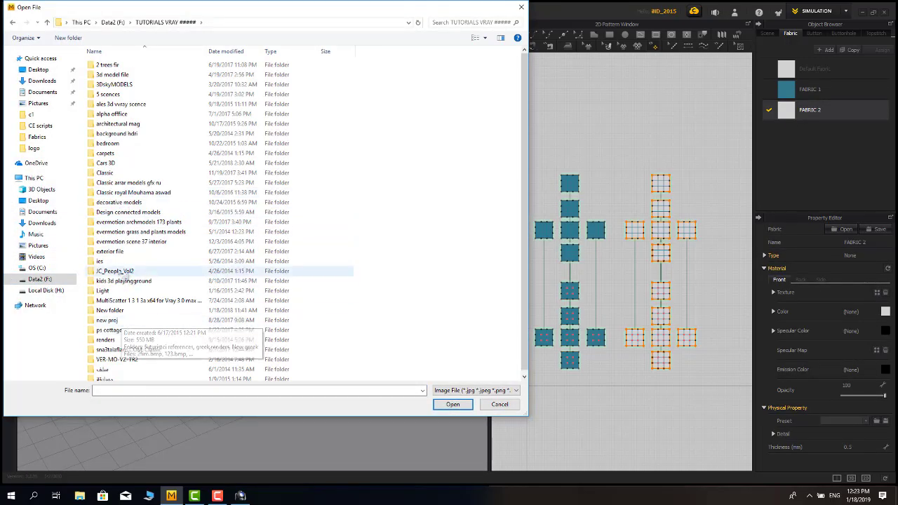
{"action": "double_click", "coordinate": [104, 290]}
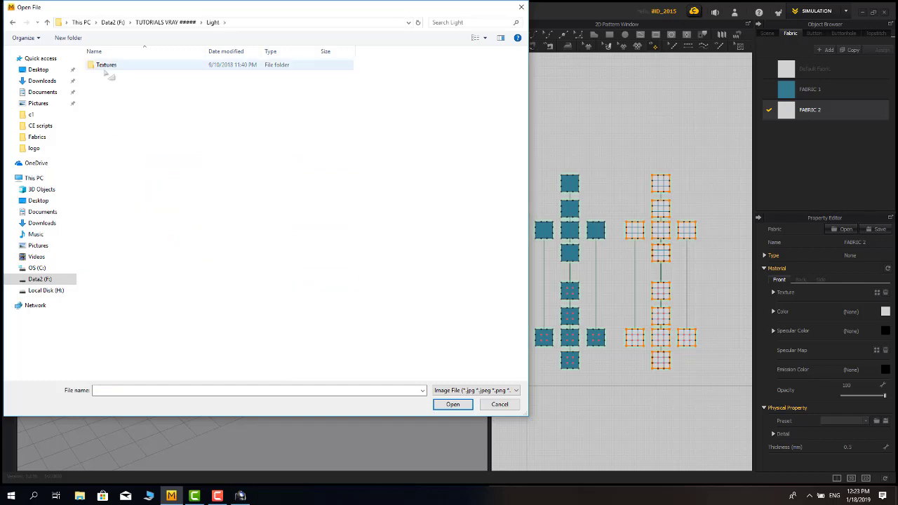
{"action": "double_click", "coordinate": [109, 65]}
{"action": "double_click", "coordinate": [488, 76]}
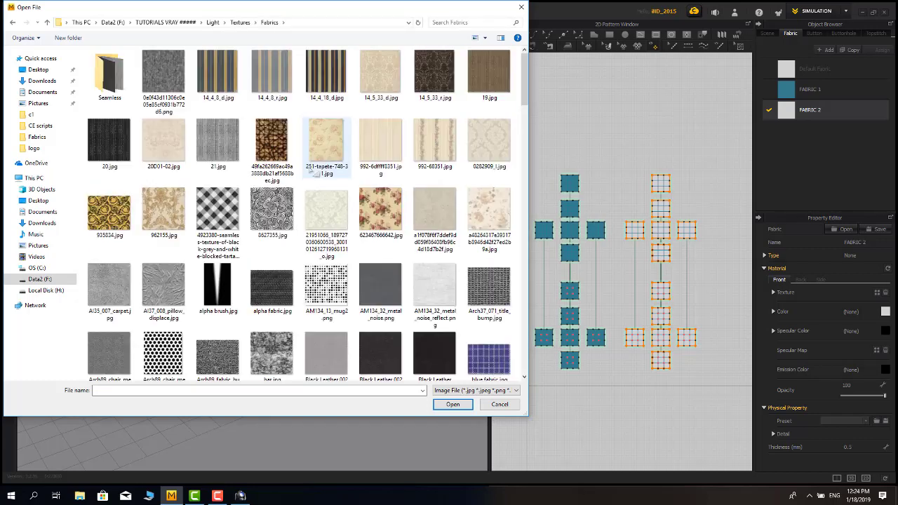
{"action": "scroll", "coordinate": [270, 247], "scroll_direction": "down", "scroll_amount": 5}
{"action": "scroll", "coordinate": [263, 247], "scroll_direction": "down", "scroll_amount": 10}
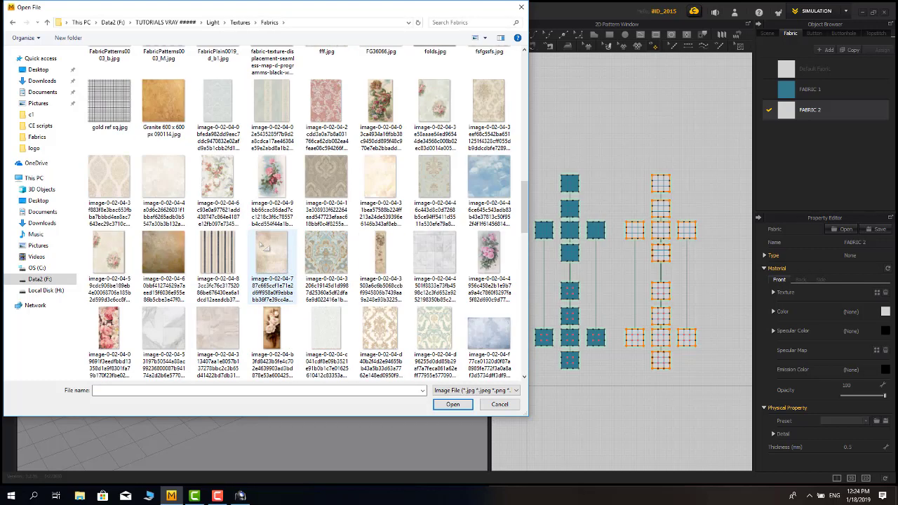
{"action": "double_click", "coordinate": [168, 213]}
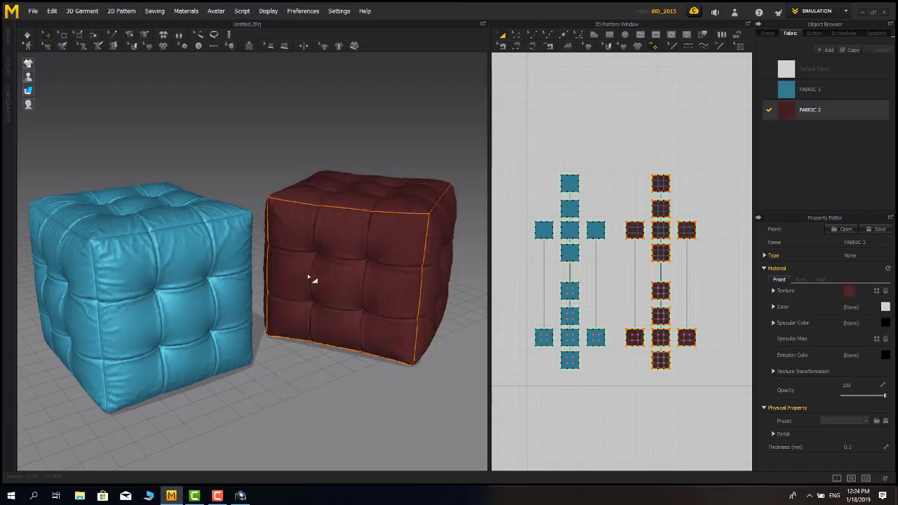
Step: Inspect the red woven texture on the second pouf up close and select FABRIC 2 for editing
{"action": "right_click_drag", "start_coordinate": [313, 278], "coordinate": [324, 265]}
{"action": "left_click", "coordinate": [337, 142]}
{"action": "scroll", "coordinate": [330, 281], "scroll_direction": "up", "scroll_amount": 6}
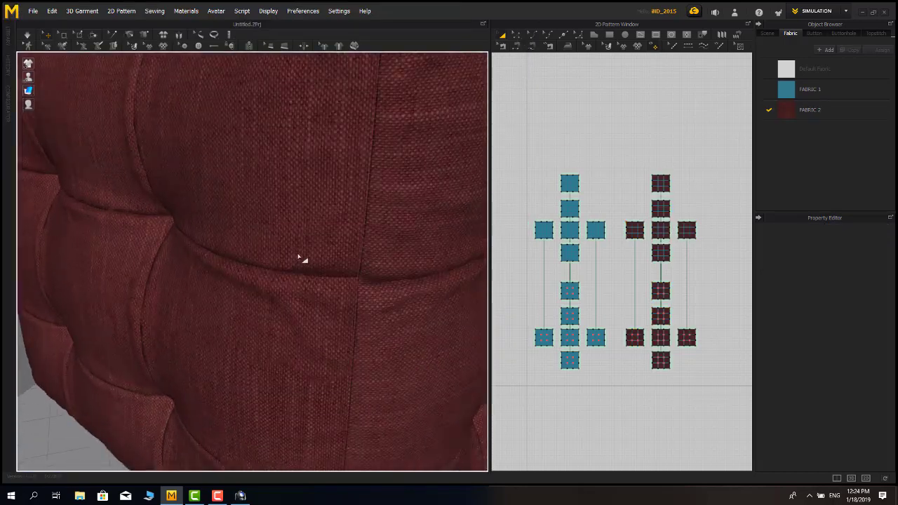
{"action": "scroll", "coordinate": [301, 256], "scroll_direction": "down", "scroll_amount": 7}
{"action": "right_click_drag", "start_coordinate": [352, 291], "coordinate": [343, 276]}
{"action": "middle_click_drag", "start_coordinate": [344, 276], "coordinate": [308, 239]}
{"action": "left_click", "coordinate": [814, 110]}
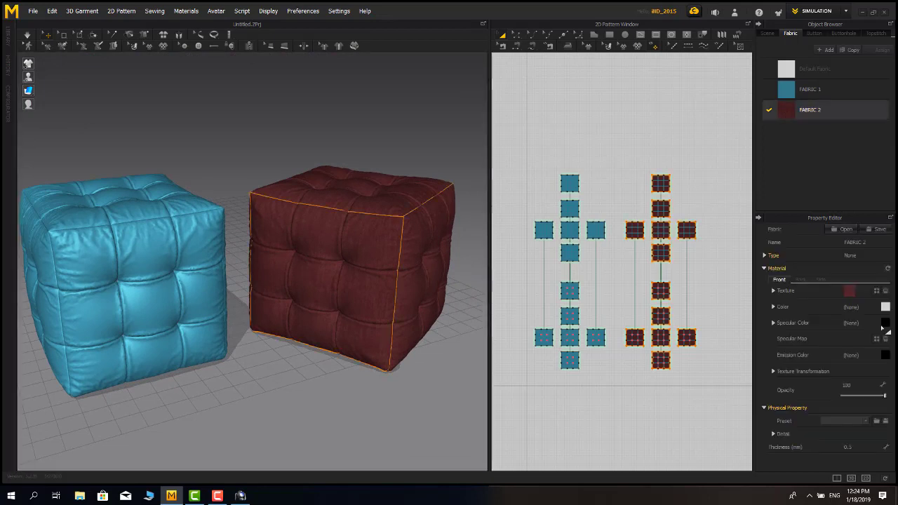
{"action": "left_click", "coordinate": [885, 307]}
{"action": "left_click_drag", "start_coordinate": [394, 152], "coordinate": [441, 154]}
{"action": "left_click", "coordinate": [466, 338]}
Step: Brighten FABRIC 2's specular colour and check the highlights on the red pouf's tufted top
{"action": "left_click", "coordinate": [886, 323]}
{"action": "left_click", "coordinate": [427, 338]}
{"action": "left_click", "coordinate": [431, 382]}
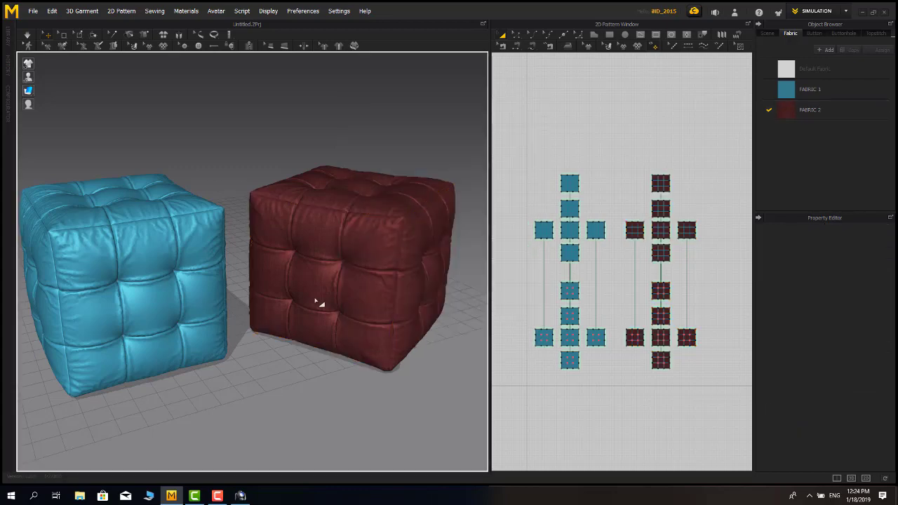
{"action": "right_click_drag", "start_coordinate": [385, 249], "coordinate": [371, 171]}
{"action": "scroll", "coordinate": [404, 273], "scroll_direction": "up", "scroll_amount": 2}
{"action": "right_click_drag", "start_coordinate": [405, 273], "coordinate": [358, 263]}
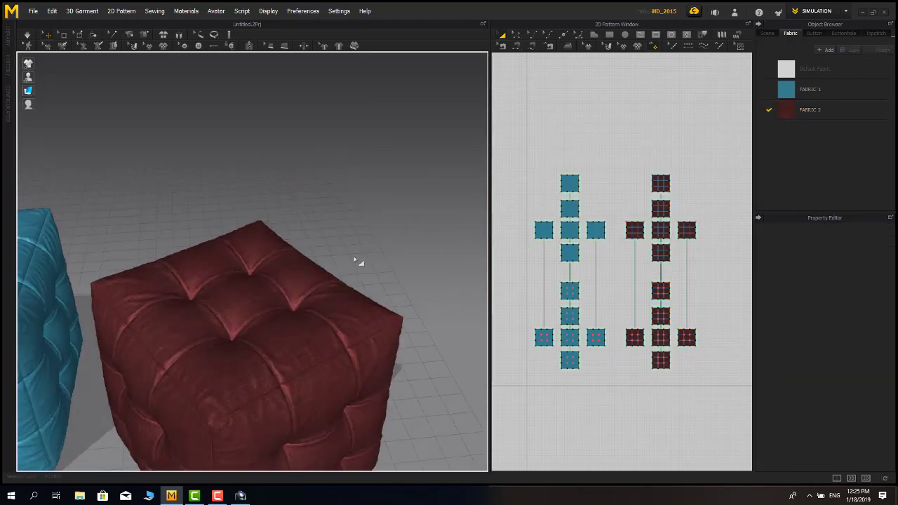
Step: Apply the cloth_blue_jeans_01.jpg image from the Fabrics folder as FABRIC 1's texture
{"action": "scroll", "coordinate": [327, 304], "scroll_direction": "up", "scroll_amount": 5}
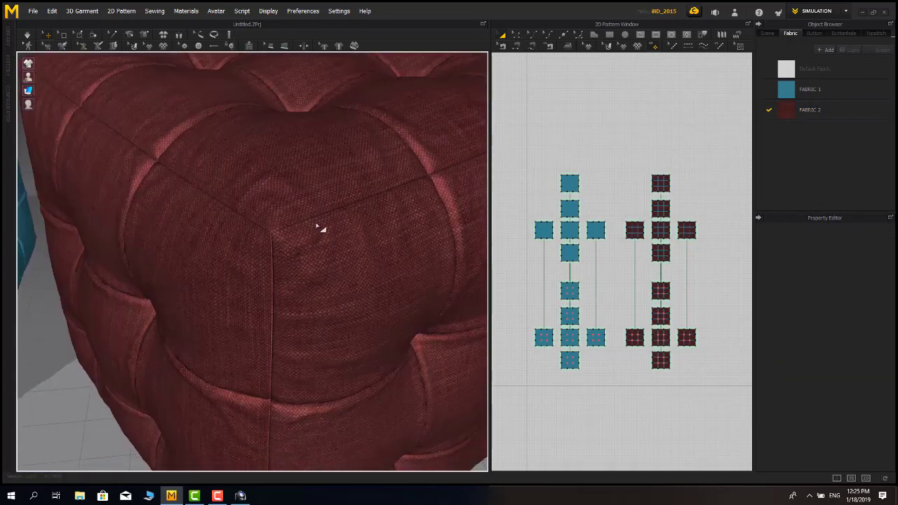
{"action": "scroll", "coordinate": [353, 221], "scroll_direction": "down", "scroll_amount": 5}
{"action": "right_click_drag", "start_coordinate": [353, 220], "coordinate": [593, 357]}
{"action": "left_click", "coordinate": [833, 90]}
{"action": "left_click", "coordinate": [878, 294]}
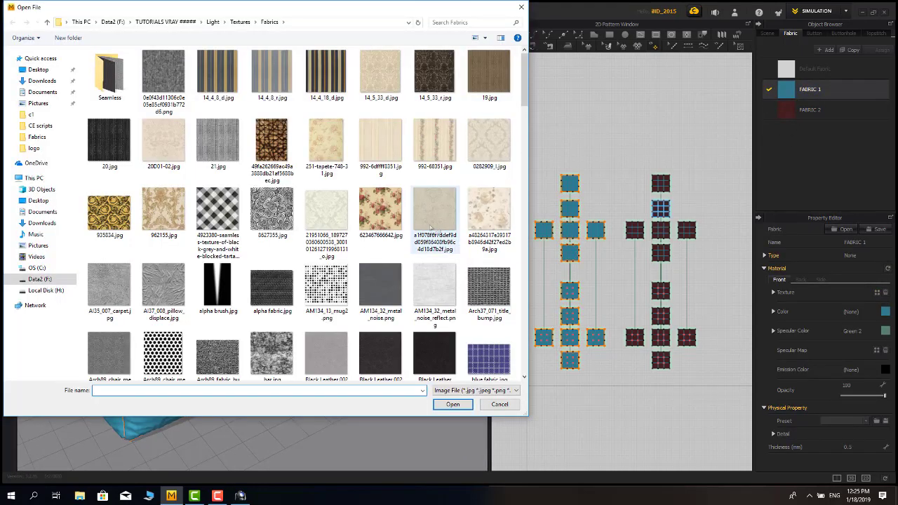
{"action": "scroll", "coordinate": [231, 176], "scroll_direction": "down", "scroll_amount": 5}
{"action": "left_click", "coordinate": [232, 144]}
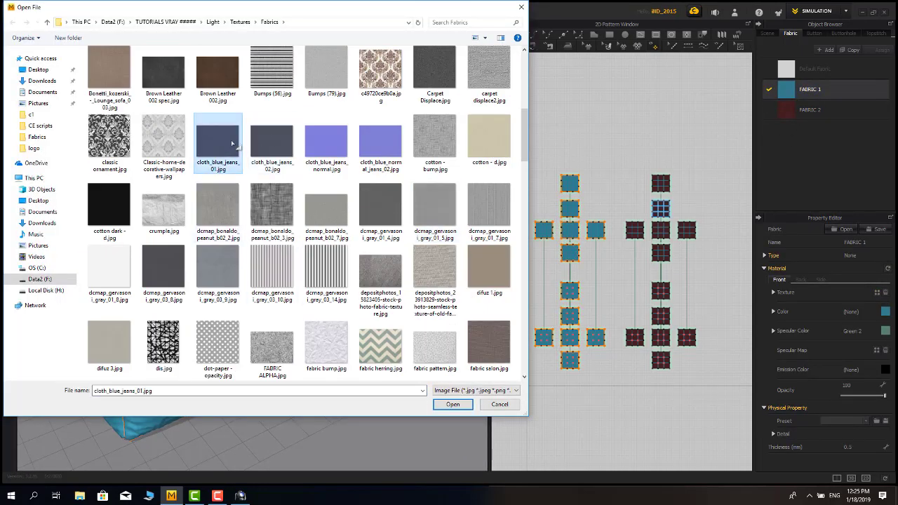
{"action": "double_click", "coordinate": [232, 143]}
{"action": "left_click", "coordinate": [282, 148]}
{"action": "left_click", "coordinate": [836, 90]}
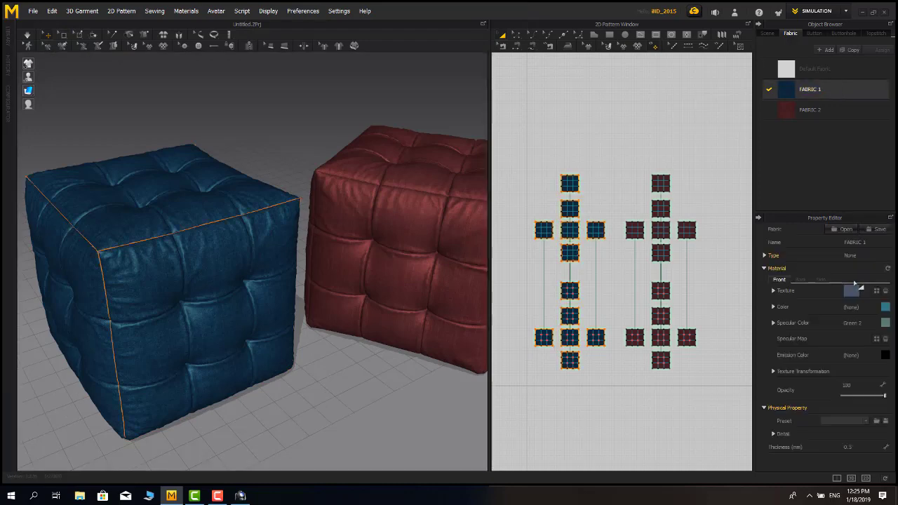
Step: Shift FABRIC 1's specular colour from green to blue
{"action": "left_click", "coordinate": [886, 324]}
{"action": "left_click_drag", "start_coordinate": [452, 195], "coordinate": [469, 188]}
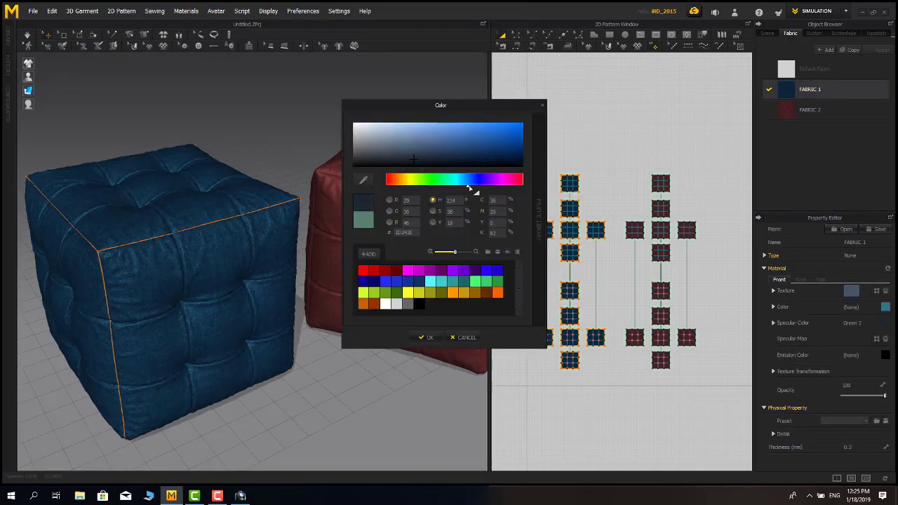
{"action": "left_click", "coordinate": [427, 338]}
Step: Examine the blue specular highlights on the first pouf next to the red pouf
{"action": "left_click", "coordinate": [327, 387]}
{"action": "right_click_drag", "start_coordinate": [327, 386], "coordinate": [229, 344]}
{"action": "scroll", "coordinate": [267, 343], "scroll_direction": "down", "scroll_amount": 4}
{"action": "middle_click_drag", "start_coordinate": [229, 343], "coordinate": [264, 309]}
{"action": "scroll", "coordinate": [265, 309], "scroll_direction": "up", "scroll_amount": 2}
{"action": "right_click_drag", "start_coordinate": [265, 308], "coordinate": [236, 293]}
{"action": "scroll", "coordinate": [236, 292], "scroll_direction": "up", "scroll_amount": 1}
{"action": "middle_click_drag", "start_coordinate": [237, 292], "coordinate": [259, 304]}
Step: Replace FABRIC 1's texture with the cloth_blue_jeans_02.jpg image
{"action": "left_click", "coordinate": [822, 90]}
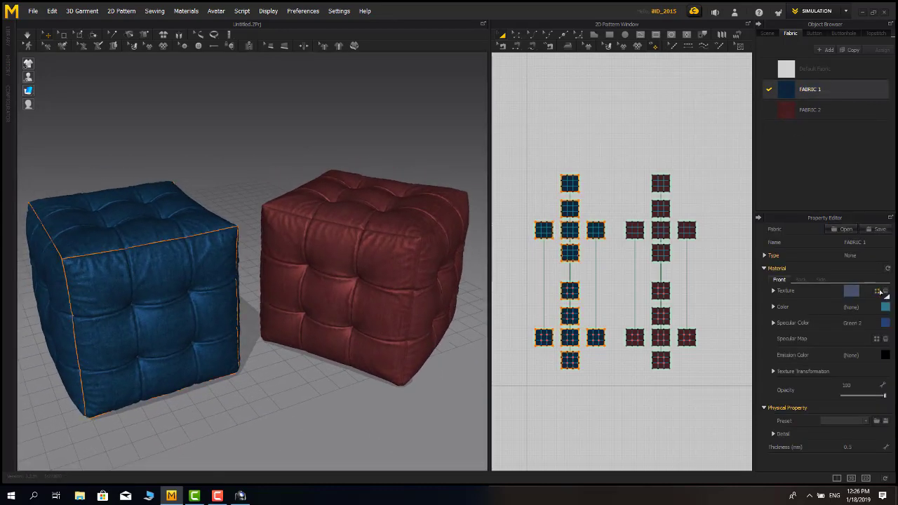
{"action": "left_click", "coordinate": [881, 292]}
{"action": "double_click", "coordinate": [271, 144]}
Step: Desaturate FABRIC 1's base colour to a muted greyish blue and deselect the fabric
{"action": "left_click", "coordinate": [885, 309]}
{"action": "mouse_move", "coordinate": [391, 134]}
{"action": "left_mouse_down"}
{"action": "mouse_move", "coordinate": [384, 150]}
{"action": "mouse_move", "coordinate": [392, 140]}
{"action": "left_mouse_up"}
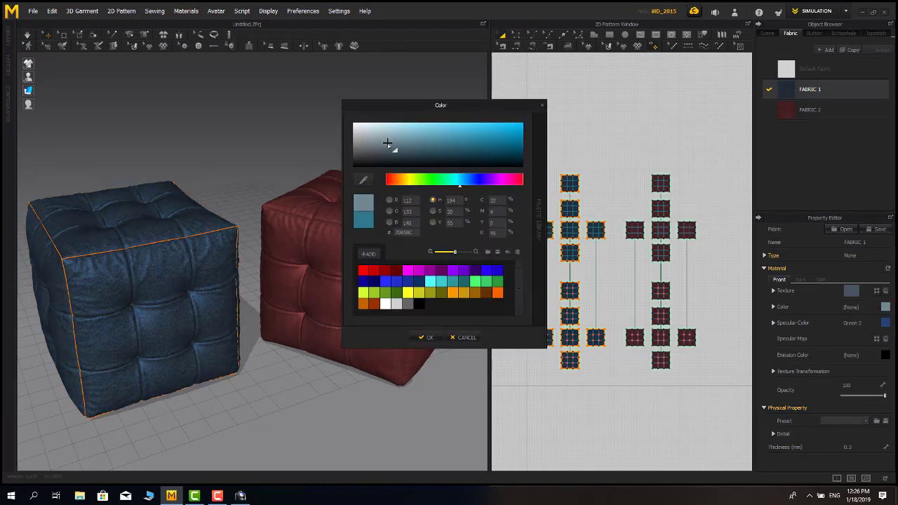
{"action": "left_click", "coordinate": [428, 337]}
{"action": "left_click", "coordinate": [257, 161]}
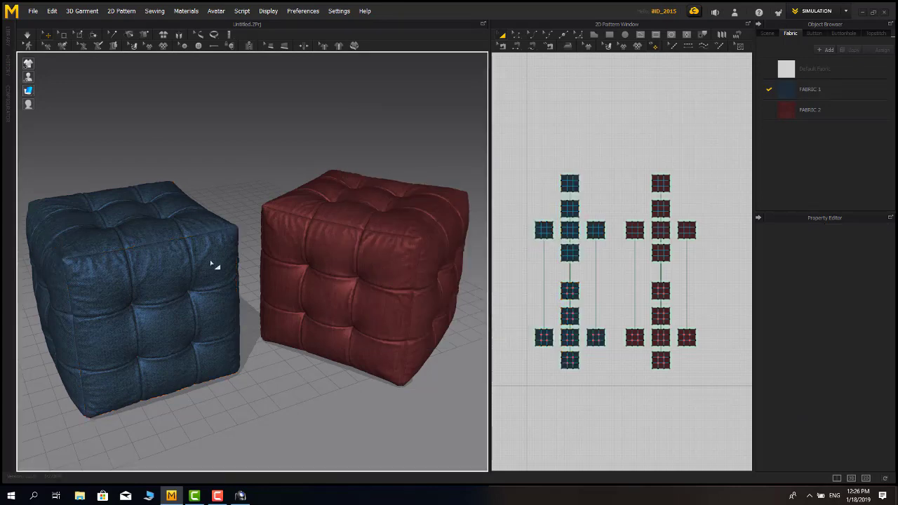
Step: Inspect the finished denim-blue and red poufs from several angles and distances, checking their textures and tufting
{"action": "scroll", "coordinate": [213, 263], "scroll_direction": "down", "scroll_amount": 3}
{"action": "right_click_drag", "start_coordinate": [213, 263], "coordinate": [250, 254]}
{"action": "scroll", "coordinate": [252, 244], "scroll_direction": "up", "scroll_amount": 5}
{"action": "scroll", "coordinate": [163, 271], "scroll_direction": "down", "scroll_amount": 5}
{"action": "scroll", "coordinate": [163, 270], "scroll_direction": "up", "scroll_amount": 4}
{"action": "scroll", "coordinate": [250, 251], "scroll_direction": "up", "scroll_amount": 1}
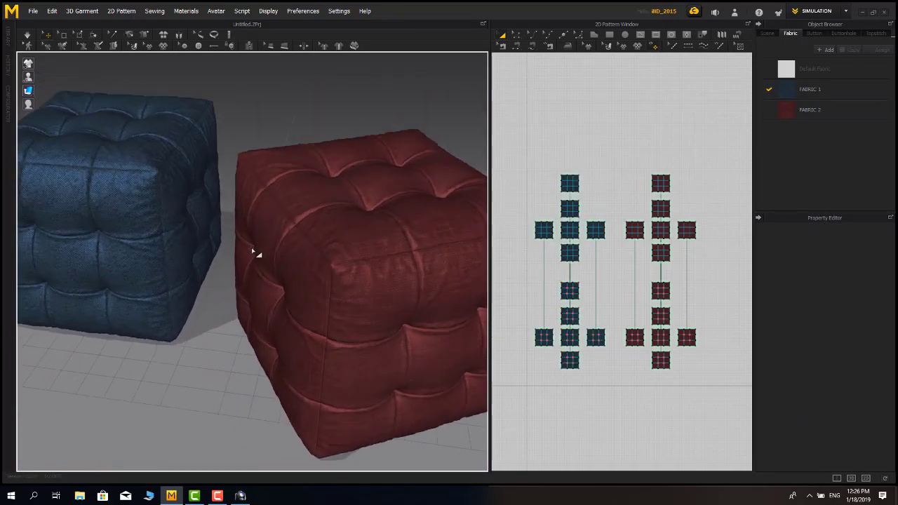
{"action": "scroll", "coordinate": [251, 248], "scroll_direction": "down", "scroll_amount": 2}
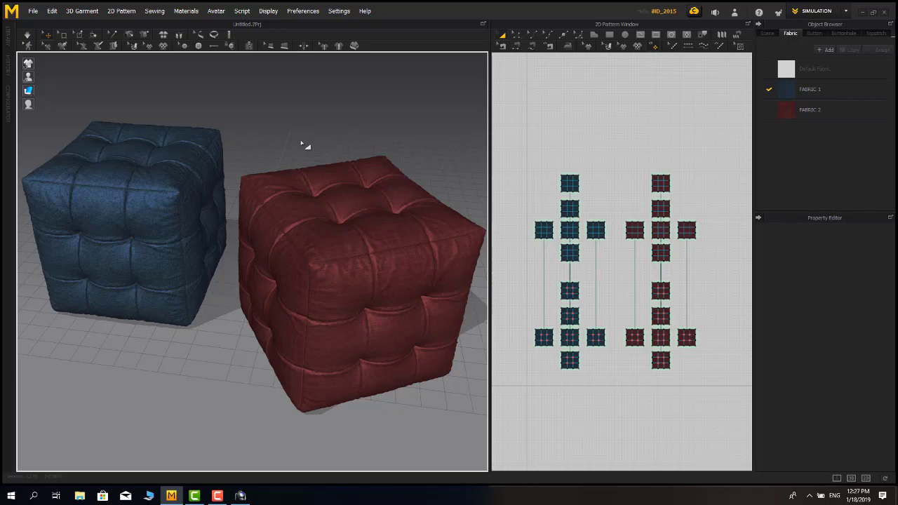
{"action": "scroll", "coordinate": [364, 273], "scroll_direction": "up", "scroll_amount": 3}
{"action": "scroll", "coordinate": [138, 253], "scroll_direction": "up", "scroll_amount": 5}
{"action": "scroll", "coordinate": [138, 252], "scroll_direction": "down", "scroll_amount": 5}
{"action": "right_click_drag", "start_coordinate": [138, 252], "coordinate": [234, 217]}
{"action": "scroll", "coordinate": [163, 228], "scroll_direction": "up", "scroll_amount": 3}
{"action": "scroll", "coordinate": [160, 228], "scroll_direction": "up", "scroll_amount": 1}
{"action": "scroll", "coordinate": [238, 220], "scroll_direction": "down", "scroll_amount": 4}
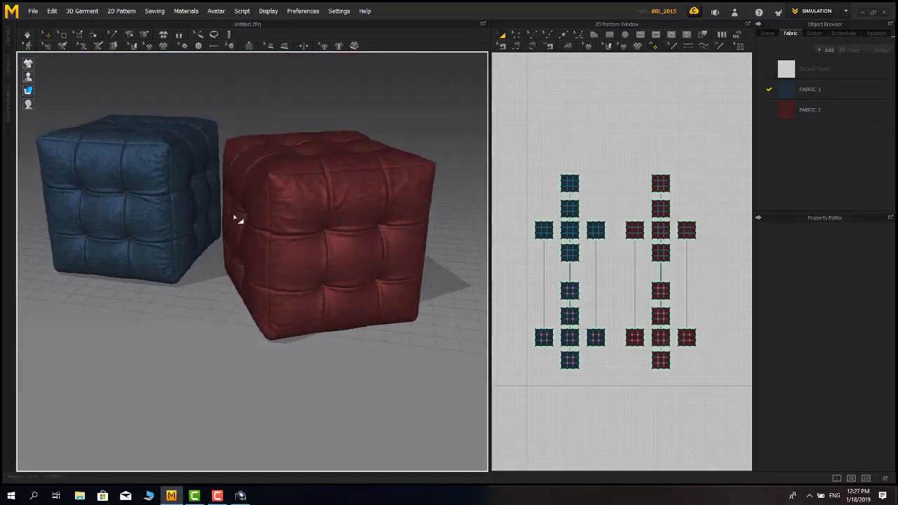